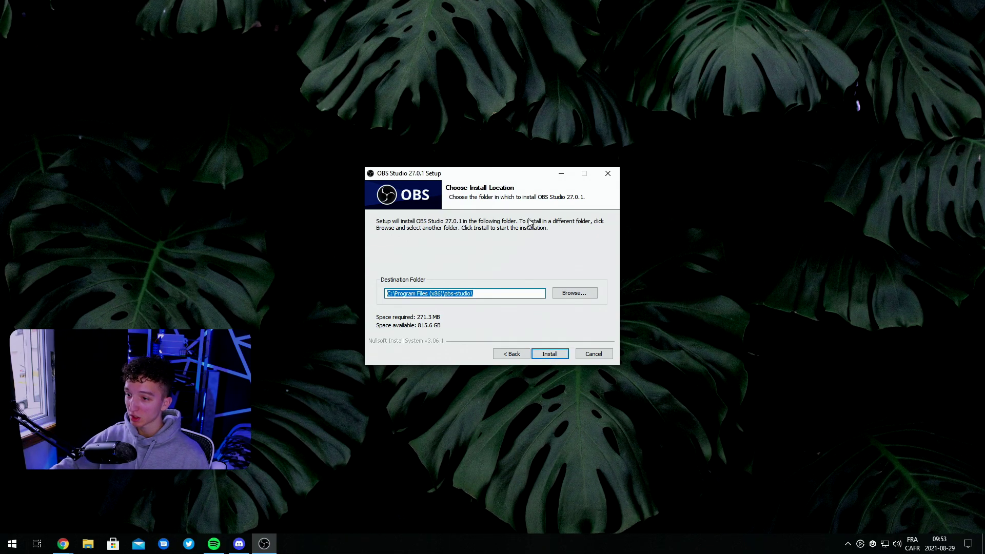
Step: Install OBS Studio 27.0.1 in the proposed destination folder and launch it from the desktop
{"action": "left_click", "coordinate": [549, 354]}
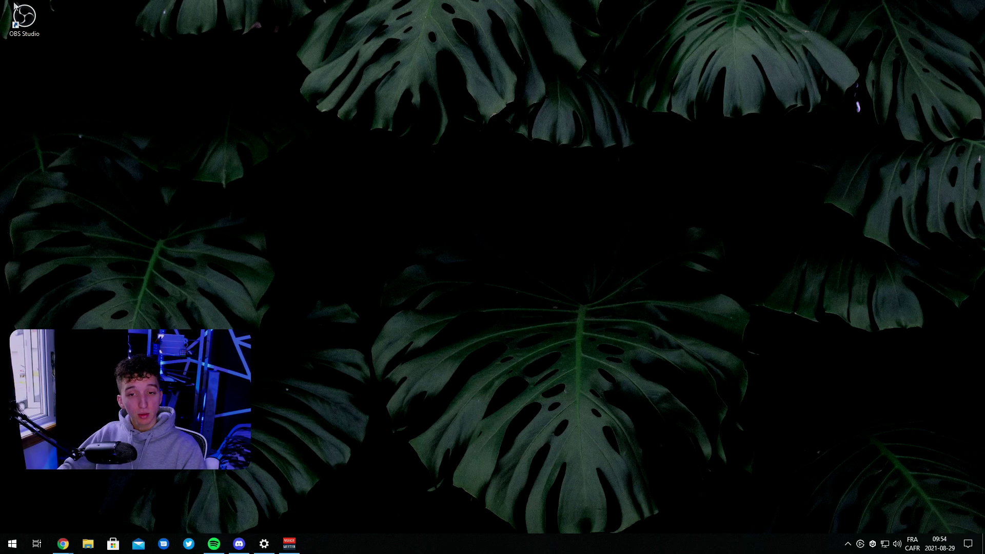
{"action": "double_click", "coordinate": [24, 18]}
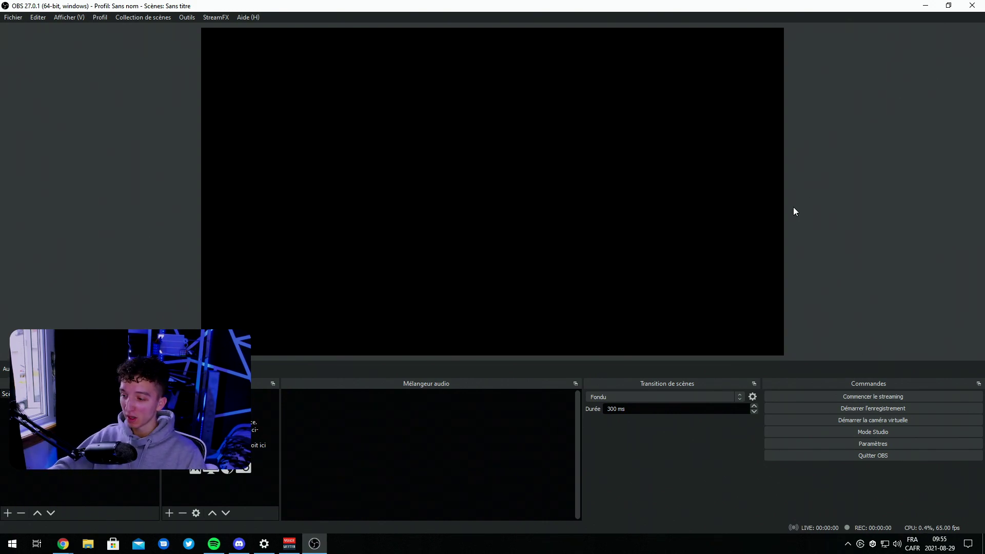
Step: Open the OBS settings and look through all the options in the Général section
{"action": "left_click", "coordinate": [879, 441]}
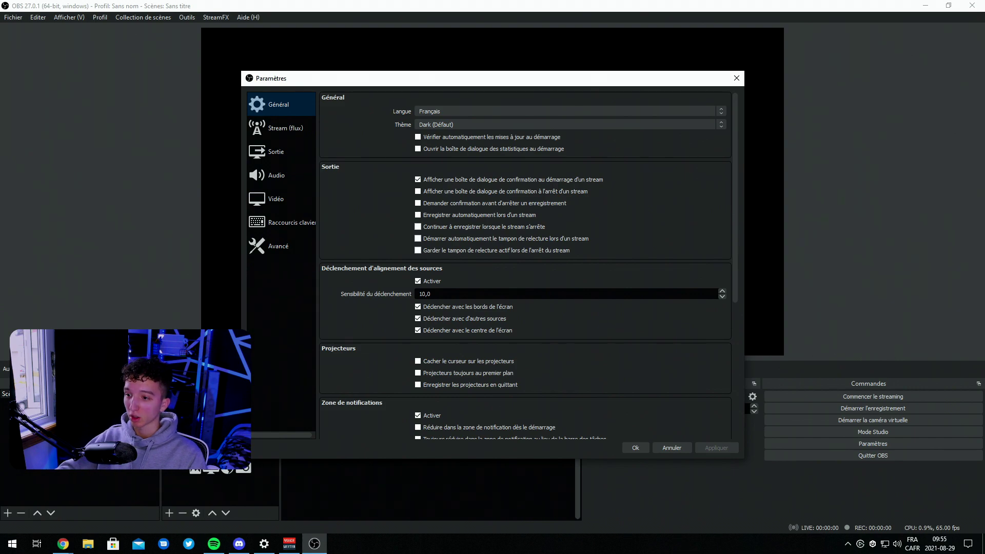
{"action": "scroll", "coordinate": [365, 241], "scroll_direction": "down", "scroll_amount": 4}
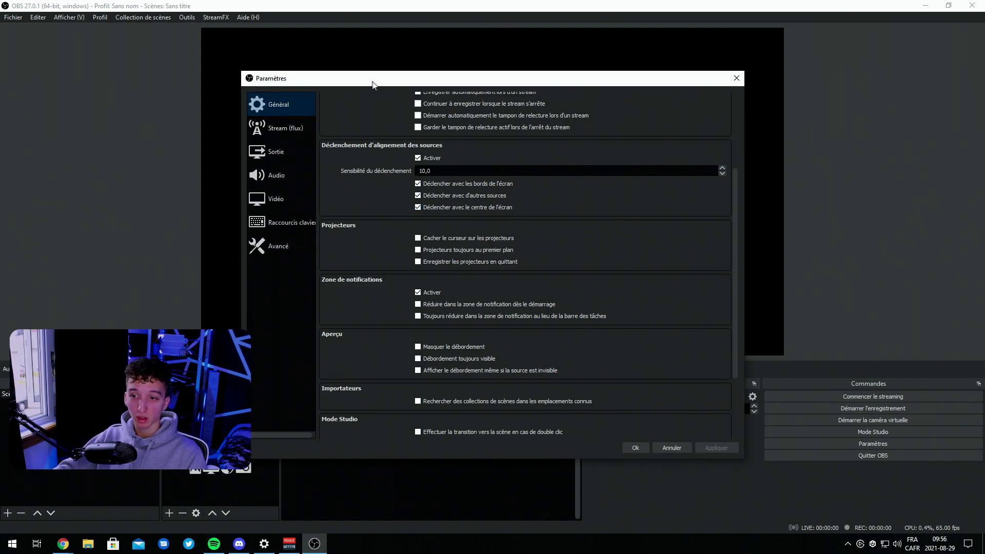
{"action": "left_click_drag", "start_coordinate": [372, 84], "coordinate": [614, 332]}
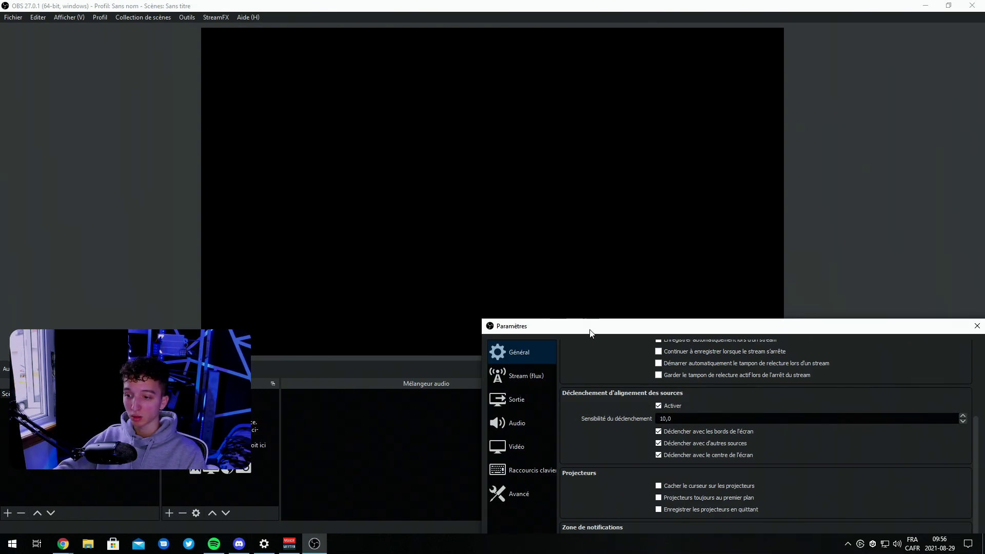
{"action": "left_click_drag", "start_coordinate": [590, 332], "coordinate": [311, 82]}
{"action": "scroll", "coordinate": [338, 262], "scroll_direction": "down", "scroll_amount": 2}
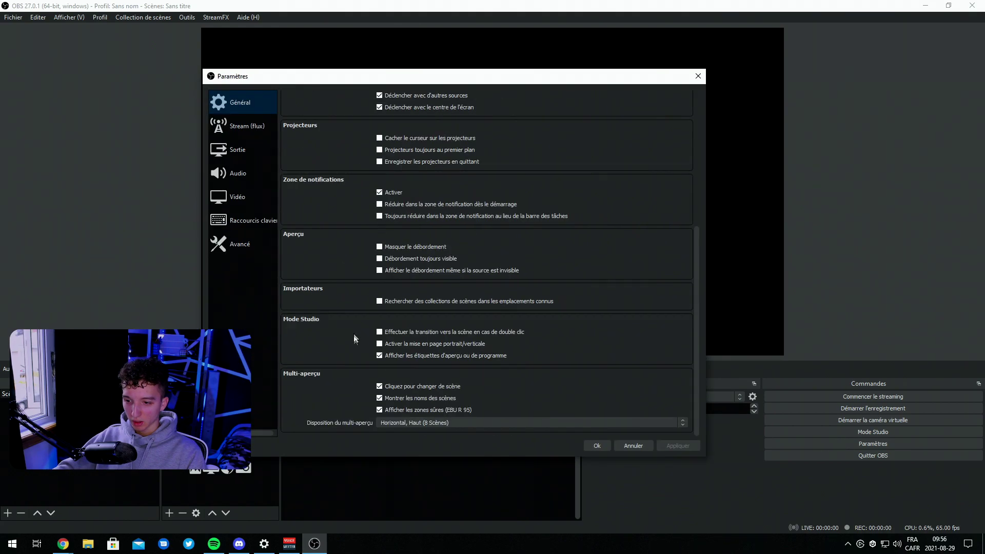
{"action": "scroll", "coordinate": [341, 387], "scroll_direction": "up", "scroll_amount": 5}
Step: In the stream settings, disconnect the streaming account and link it again with Twitch as the service
{"action": "left_click", "coordinate": [246, 131]}
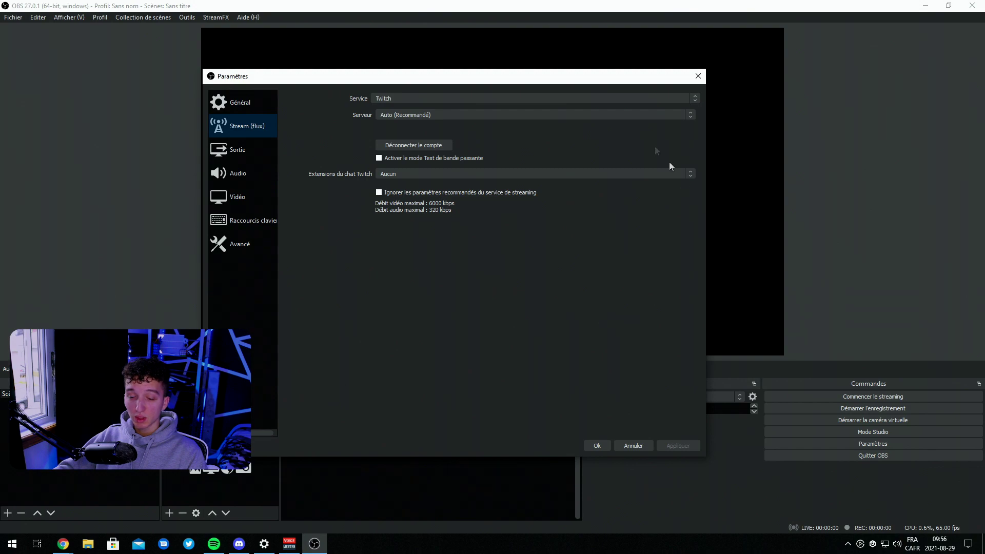
{"action": "left_click", "coordinate": [436, 145]}
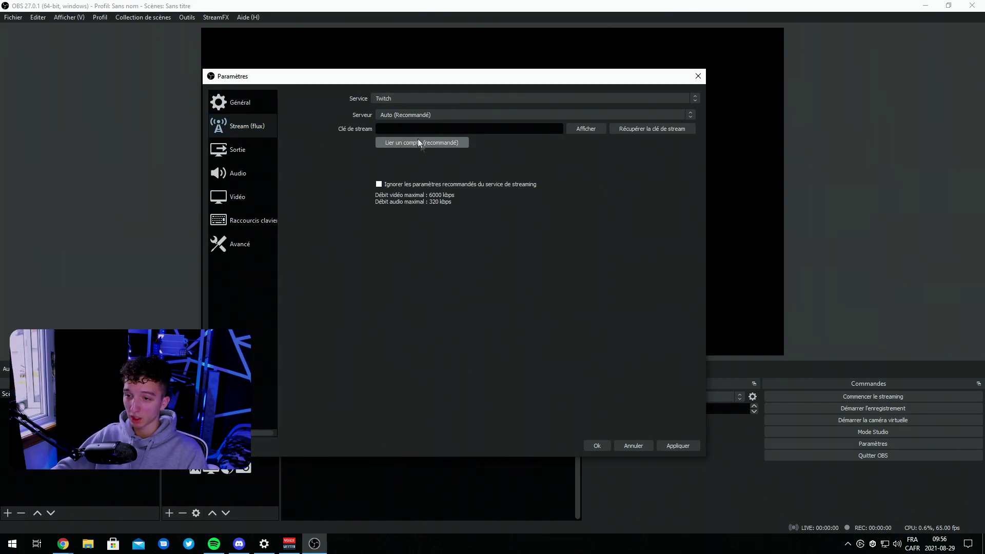
{"action": "left_click", "coordinate": [392, 97]}
{"action": "left_click", "coordinate": [395, 104]}
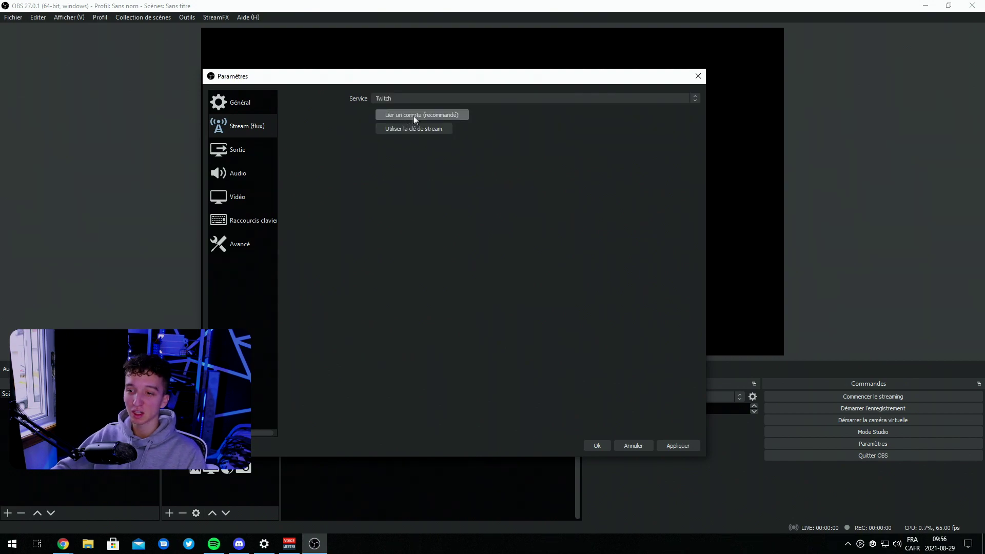
{"action": "left_click", "coordinate": [416, 115]}
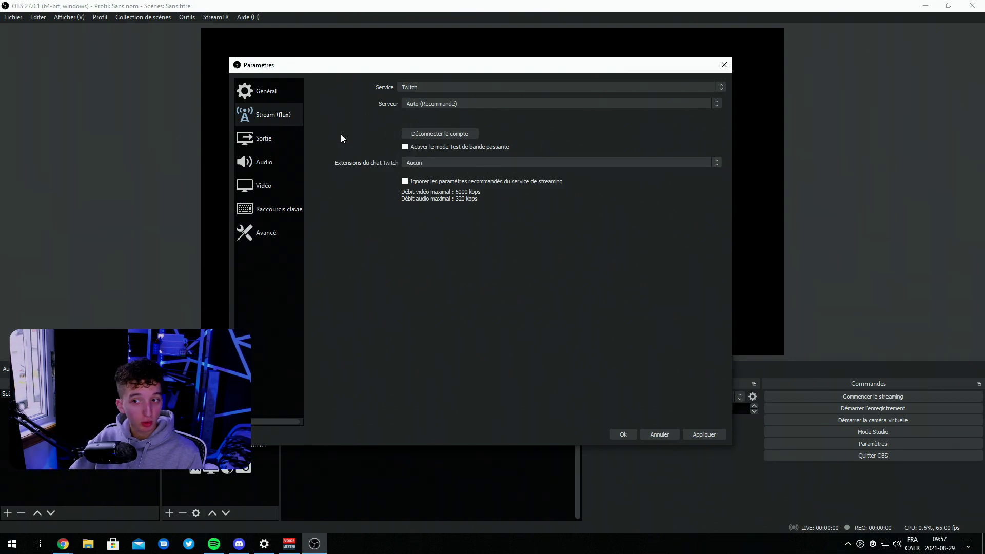
Step: Go to the output settings and choose Simple as the output mode
{"action": "left_click", "coordinate": [278, 145]}
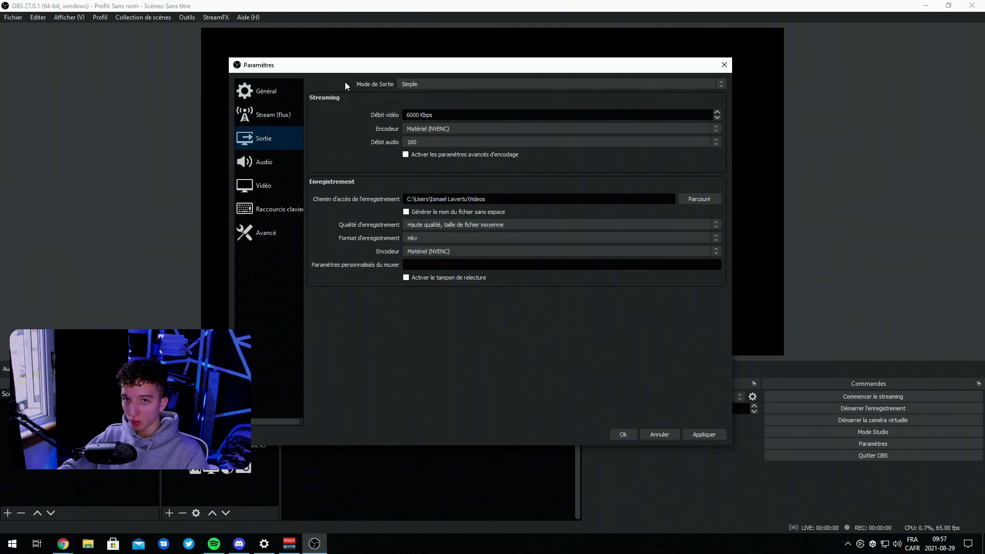
{"action": "left_click", "coordinate": [436, 86]}
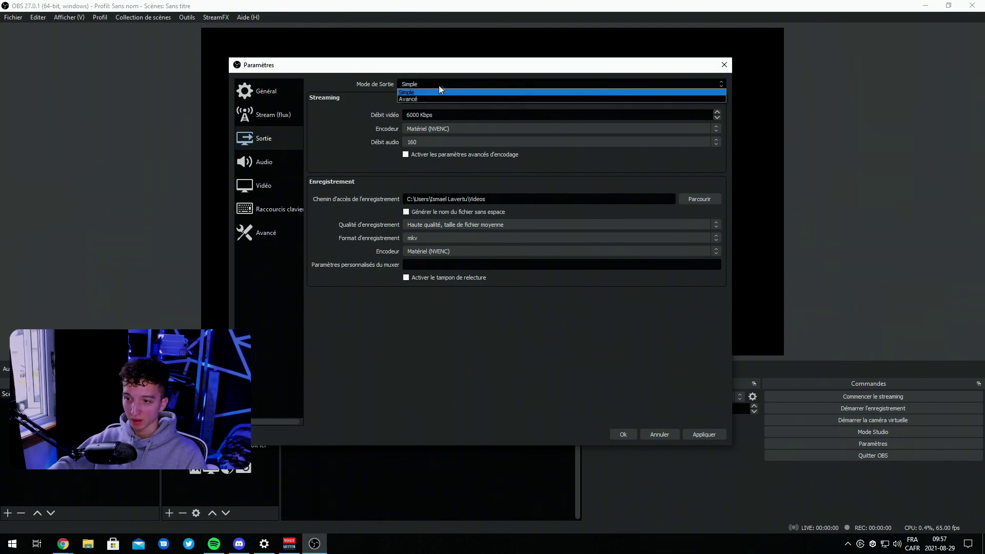
{"action": "left_click", "coordinate": [426, 91]}
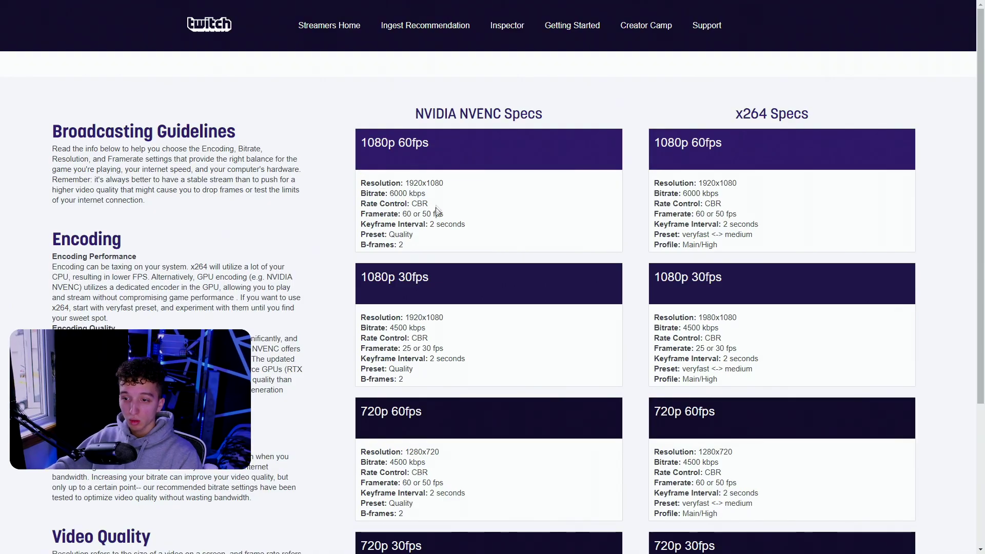
Step: Check the recommended bitrate for 1080p 60fps with NVIDIA NVENC in Twitch's broadcasting guidelines
{"action": "left_click_drag", "start_coordinate": [361, 142], "coordinate": [383, 142]}
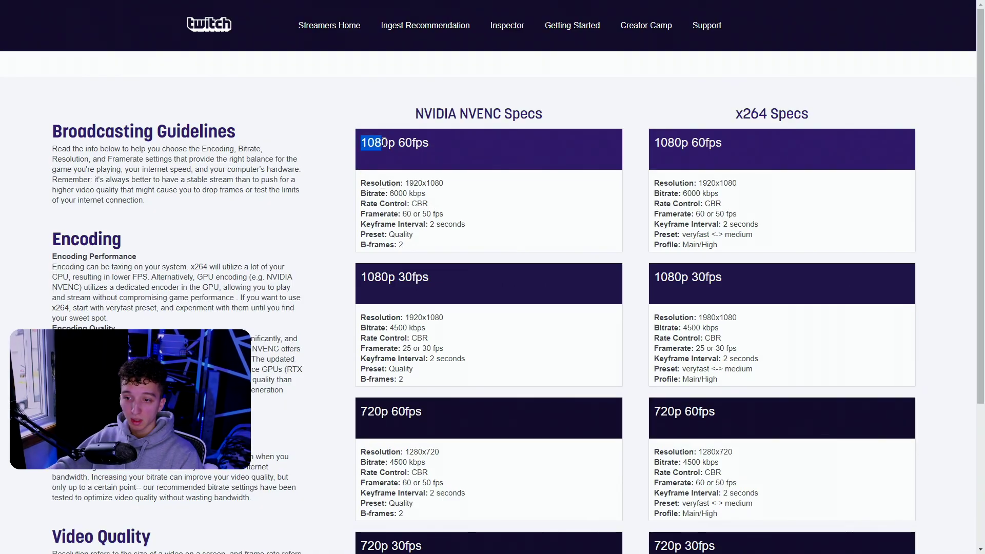
{"action": "left_click", "coordinate": [398, 143]}
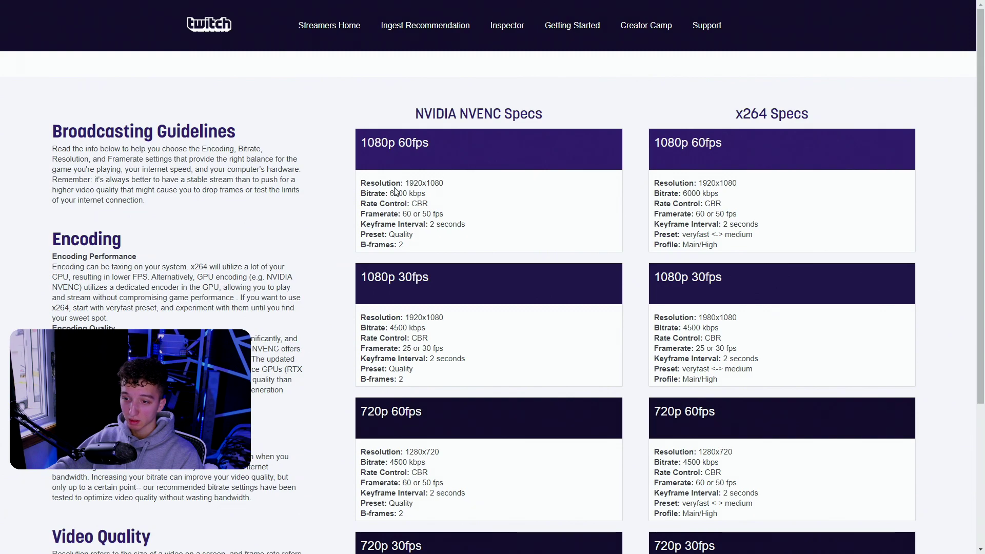
{"action": "left_click_drag", "start_coordinate": [389, 194], "coordinate": [426, 194]}
{"action": "left_click", "coordinate": [440, 196]}
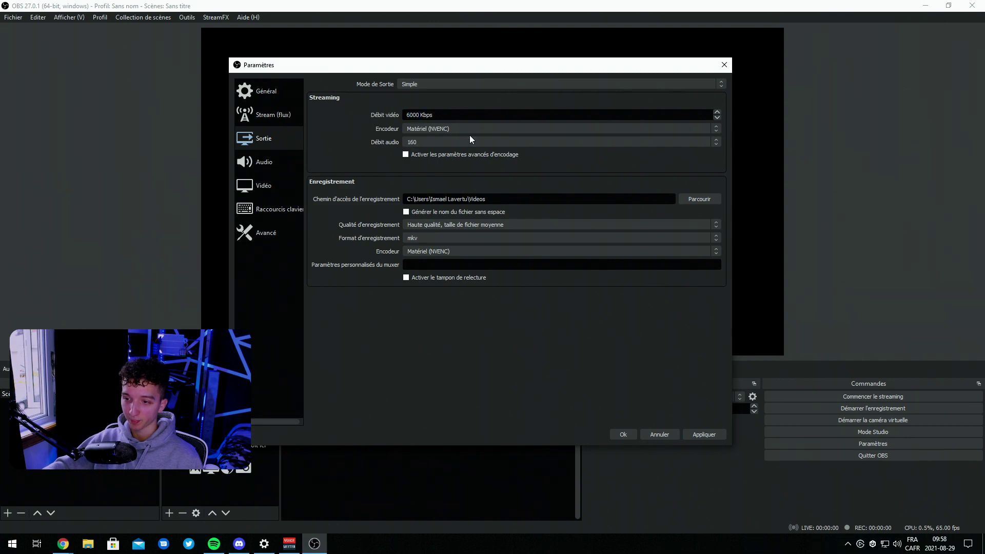
Step: Try Logiciel (x264) as the streaming encoder and return it to Matériel (NVENC)
{"action": "left_click", "coordinate": [433, 129]}
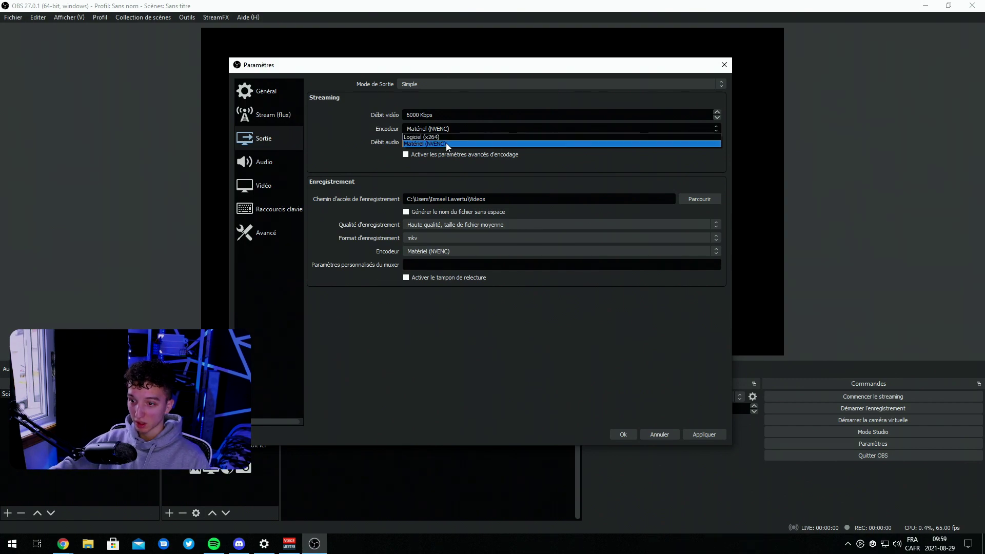
{"action": "left_click", "coordinate": [445, 143]}
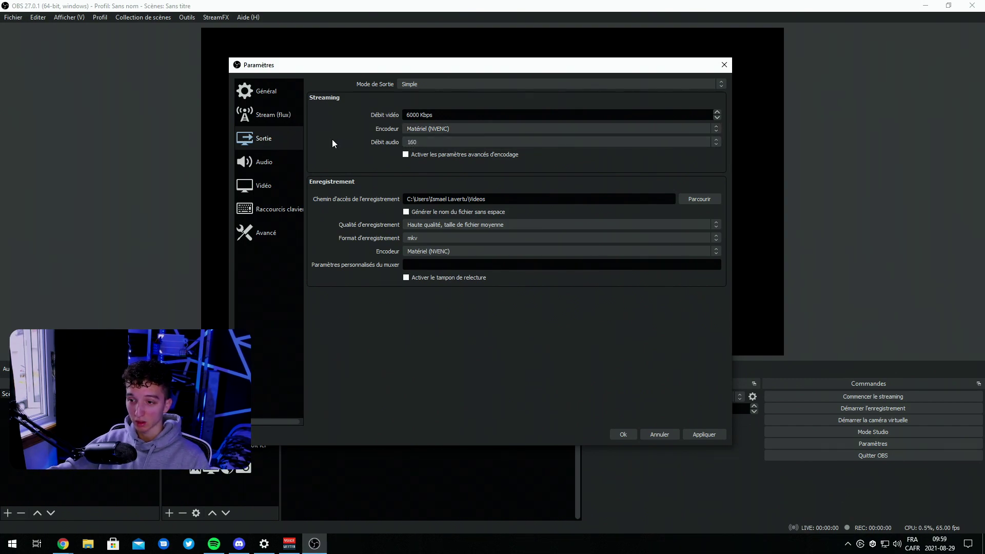
{"action": "left_click", "coordinate": [436, 129]}
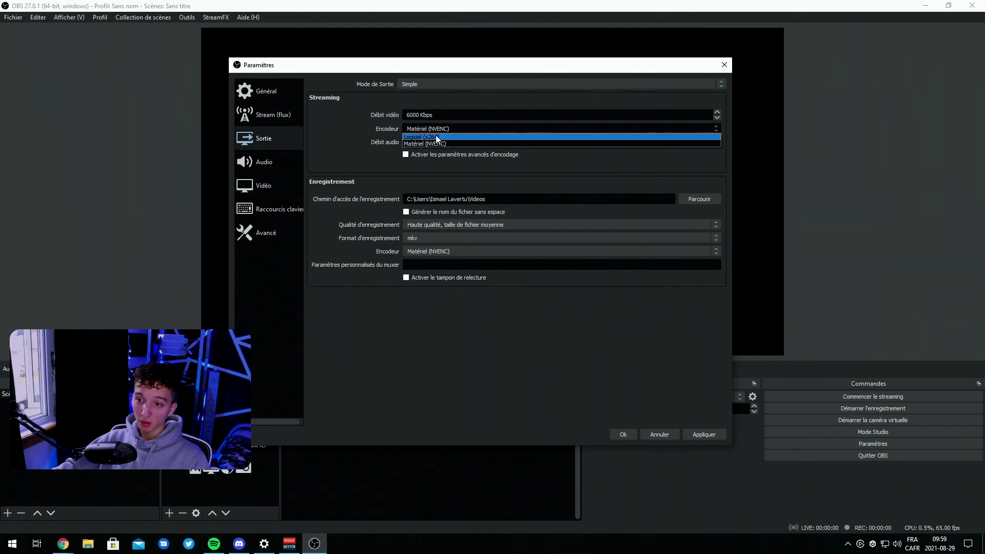
{"action": "left_click", "coordinate": [448, 136]}
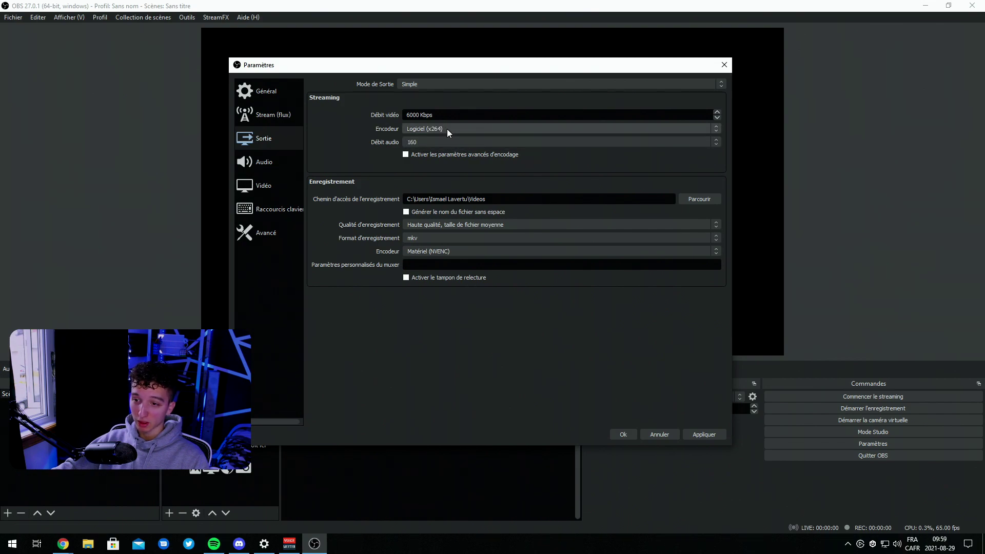
{"action": "left_click", "coordinate": [447, 128]}
{"action": "left_click", "coordinate": [437, 141]}
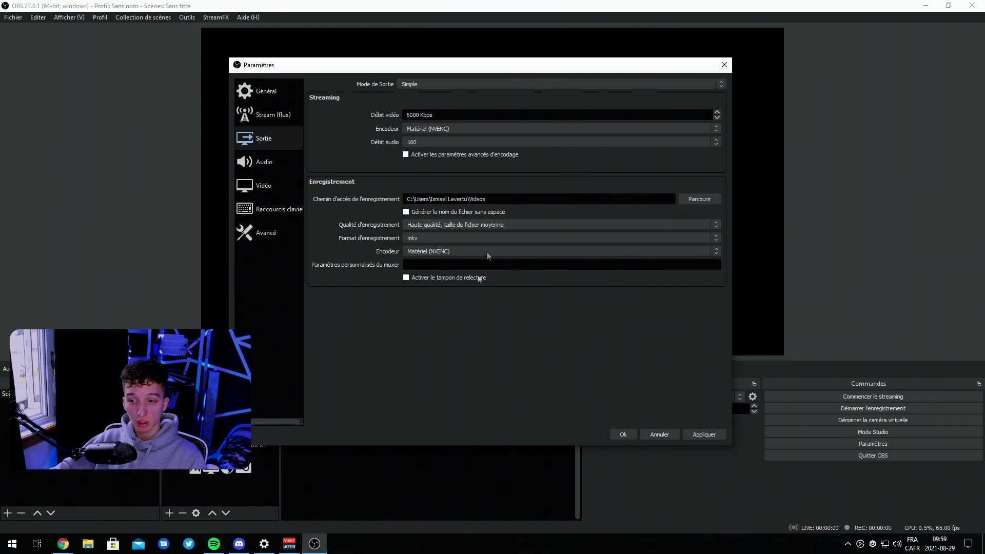
Step: Check the recording quality choices and try mp4 as the recording format before returning it to mkv
{"action": "left_click", "coordinate": [444, 224]}
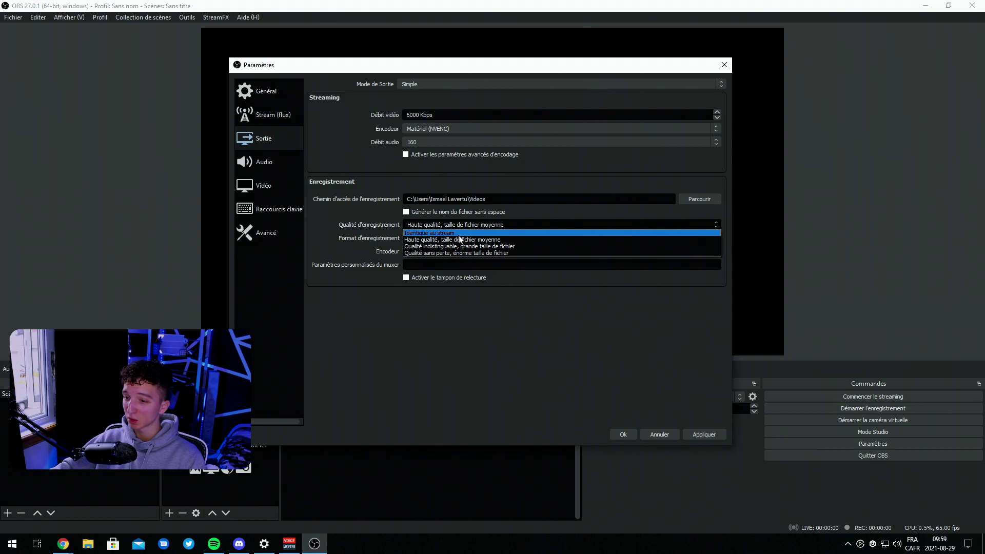
{"action": "left_click", "coordinate": [386, 230]}
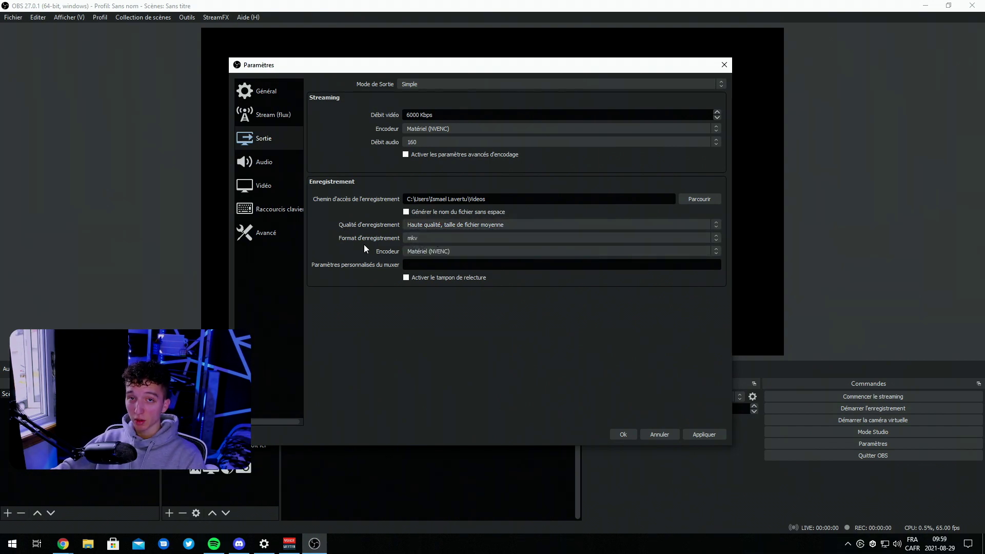
{"action": "left_click", "coordinate": [423, 238]}
{"action": "left_click", "coordinate": [418, 251]}
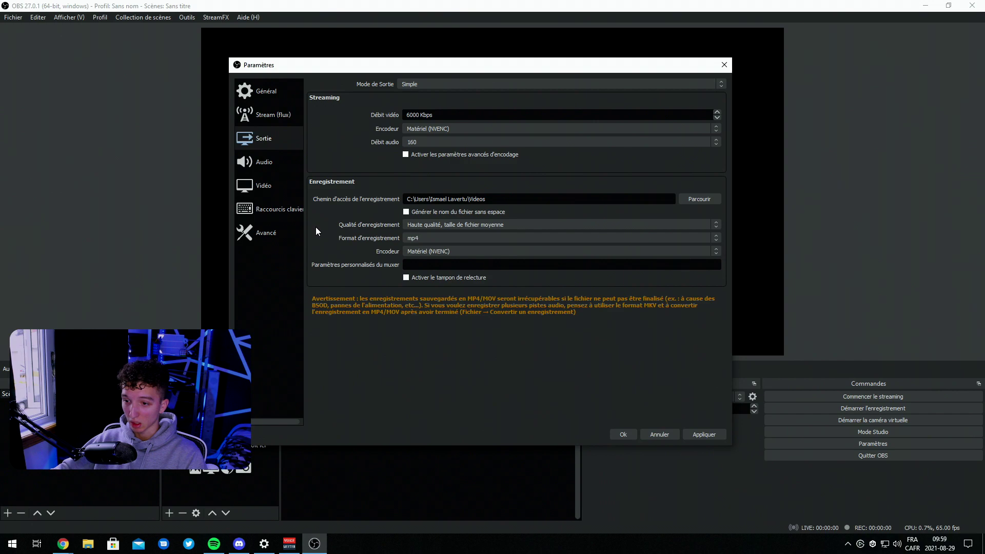
{"action": "left_click", "coordinate": [429, 237]}
{"action": "left_click", "coordinate": [421, 266]}
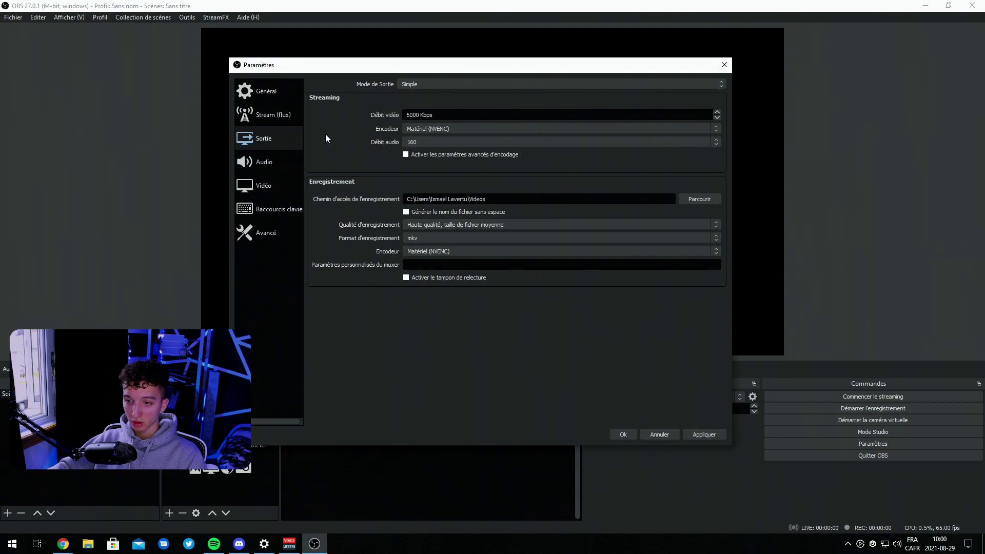
Step: Switch the output mode to Avancé and set the streaming encoder to NVIDIA NVENC H.264 (new)
{"action": "scroll", "coordinate": [410, 85], "scroll_direction": "down", "scroll_amount": 1}
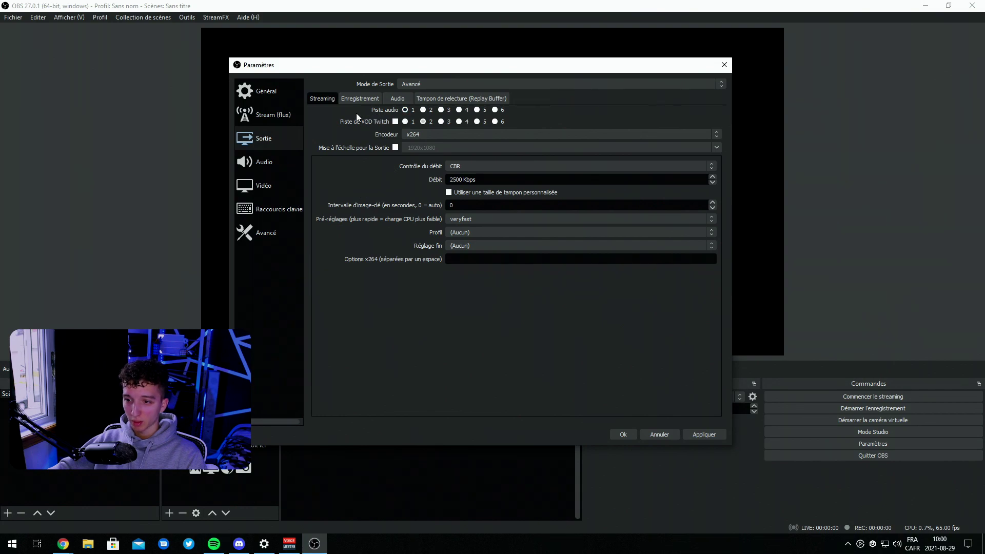
{"action": "left_click", "coordinate": [419, 133]}
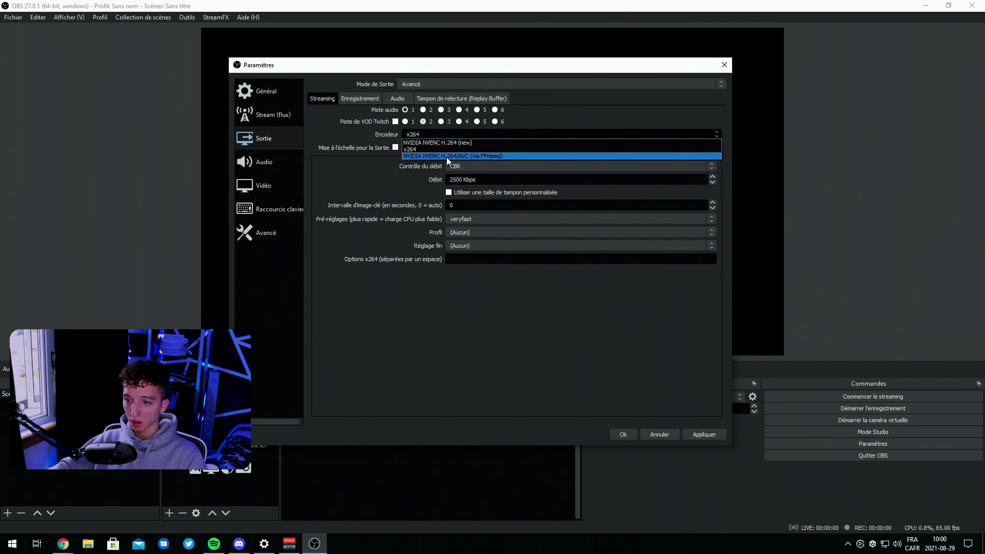
{"action": "left_click", "coordinate": [447, 140]}
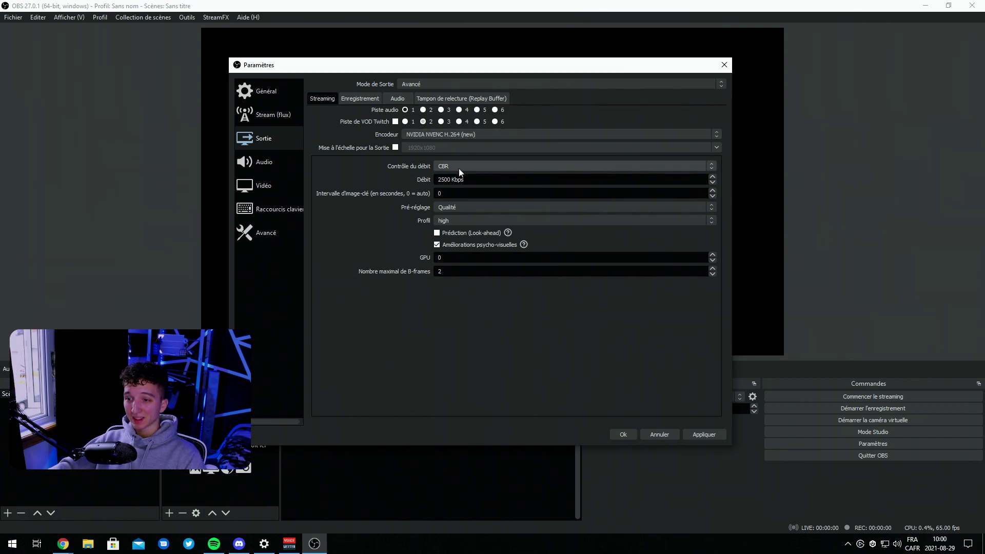
Step: Set the streaming bitrate to 6000 Kbps, the keyframe interval to 2 seconds and the preset to Qualité
{"action": "double_click", "coordinate": [450, 179]}
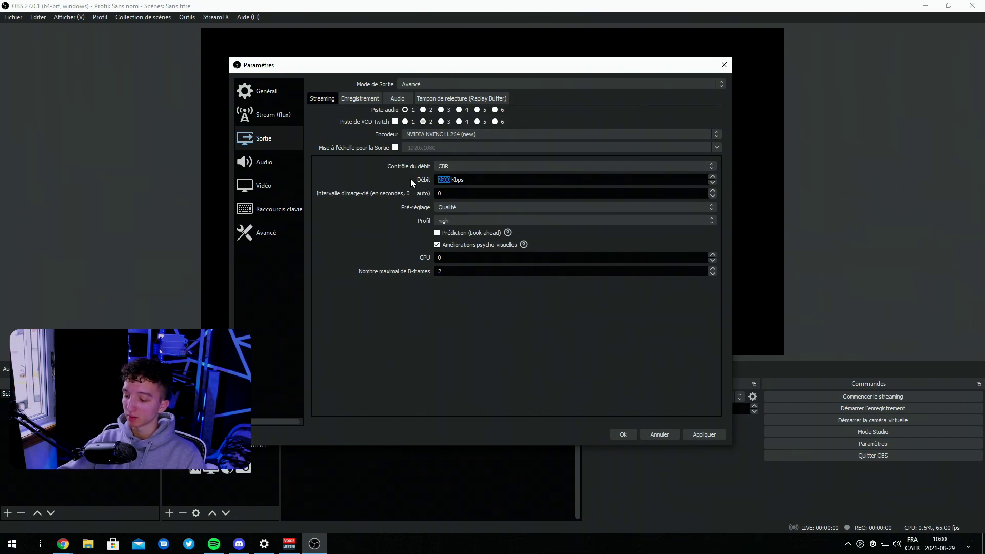
{"action": "type", "text": "6000"}
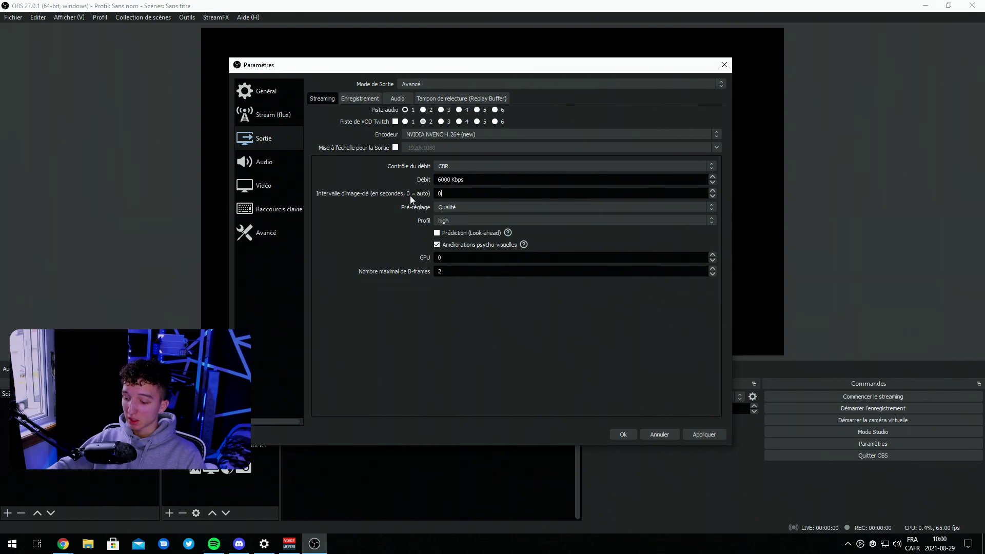
{"action": "double_click", "coordinate": [442, 193]}
{"action": "type", "text": "2"}
{"action": "left_click", "coordinate": [464, 205]}
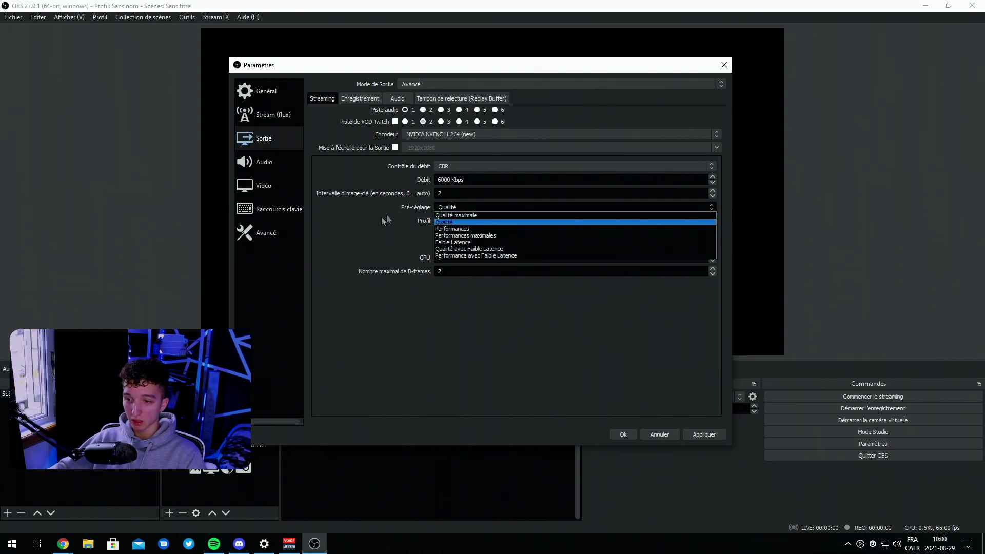
{"action": "left_click", "coordinate": [450, 221]}
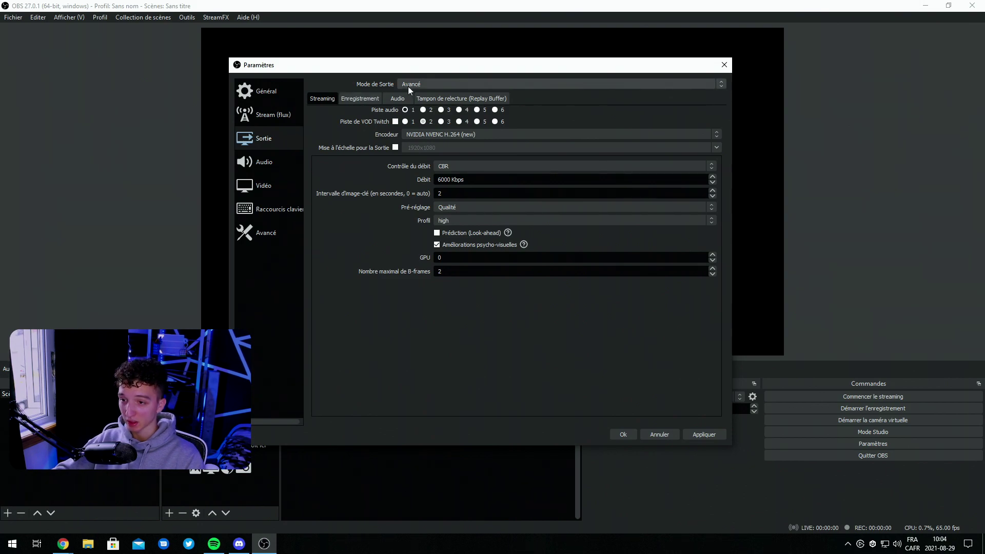
Step: In the advanced recording settings, set the encoder to NVIDIA NVENC H.264 (new)
{"action": "left_click", "coordinate": [355, 98]}
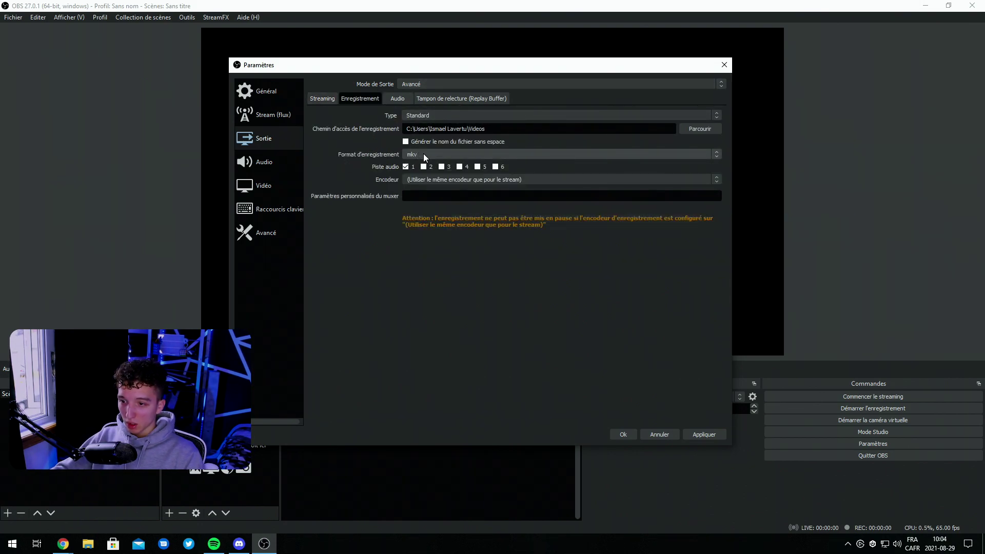
{"action": "left_click", "coordinate": [425, 180]}
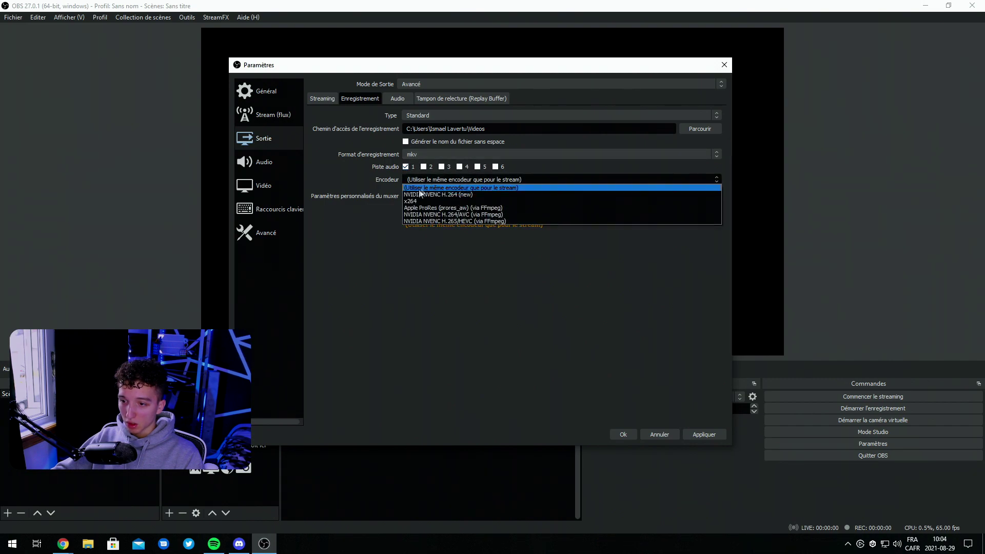
{"action": "left_click", "coordinate": [471, 195]}
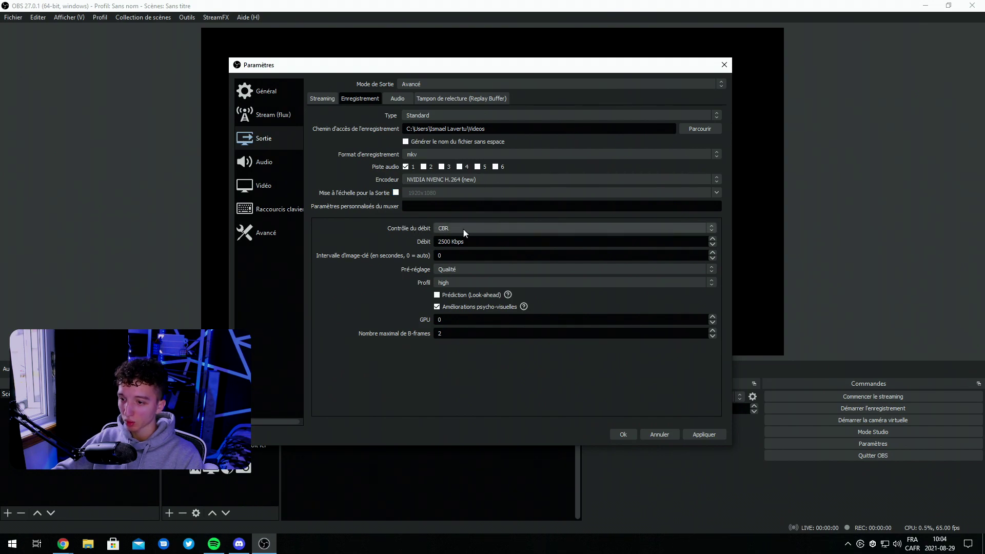
Step: Set the recording bitrate to 40000 Kbps and its keyframe interval to 2 seconds
{"action": "left_click_drag", "start_coordinate": [451, 241], "coordinate": [402, 240]}
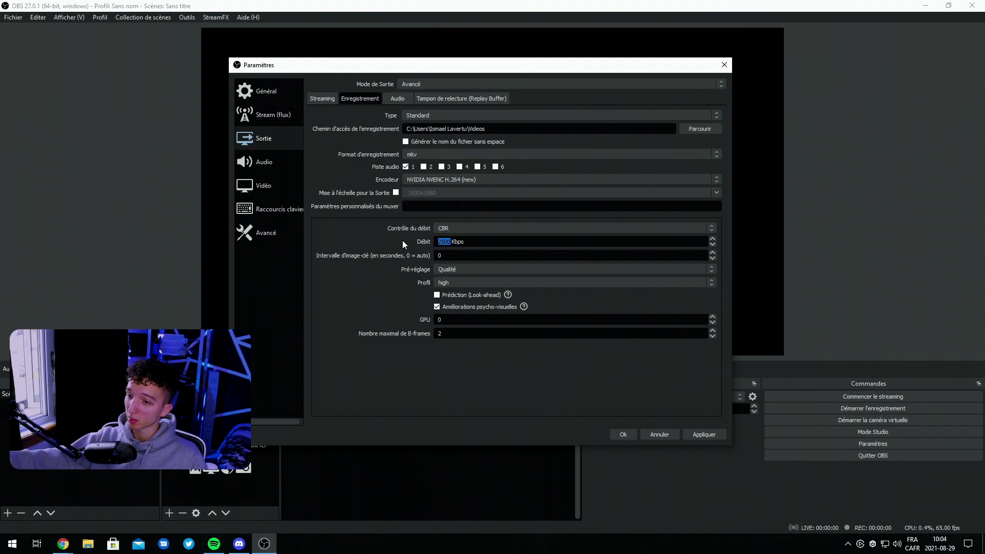
{"action": "type", "text": "40"}
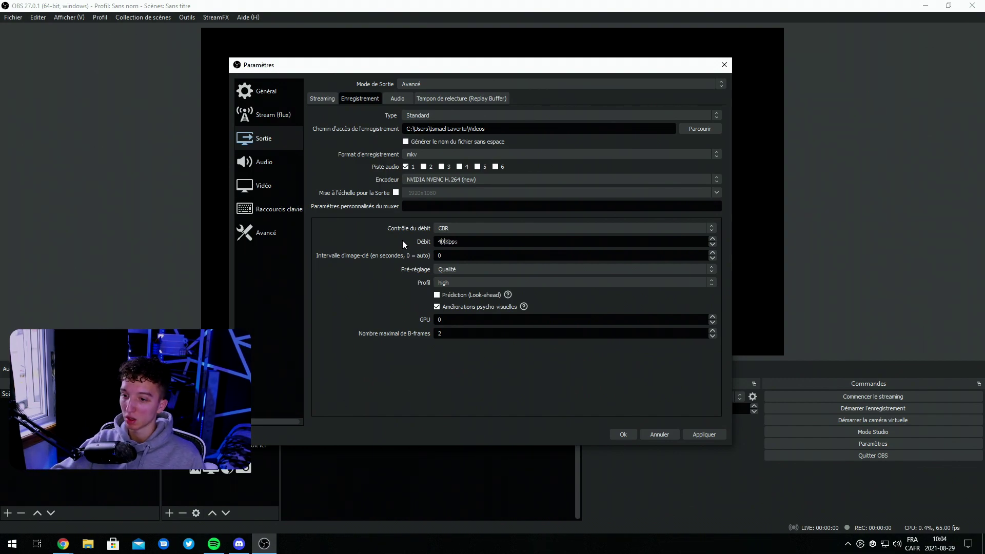
{"action": "type", "text": "000"}
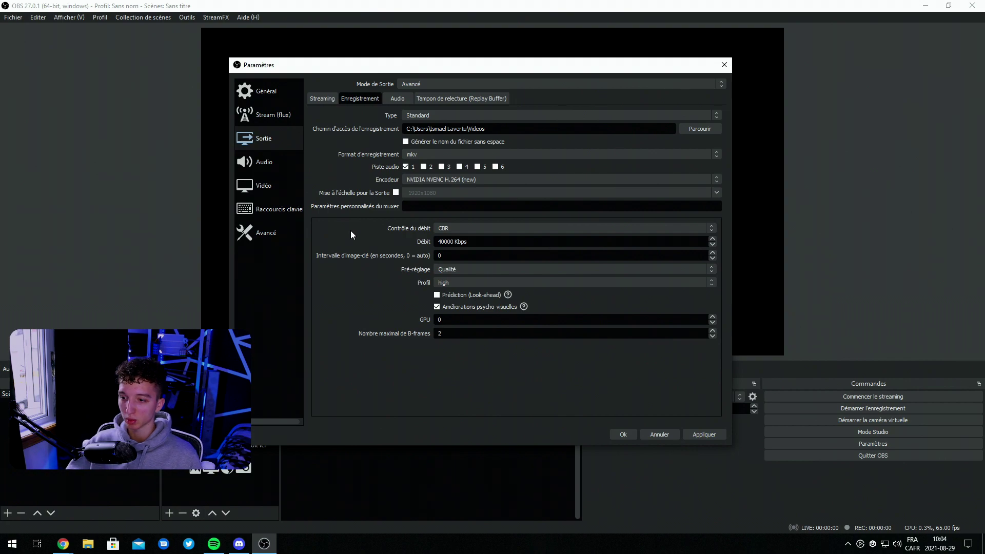
{"action": "key", "text": "Tab"}
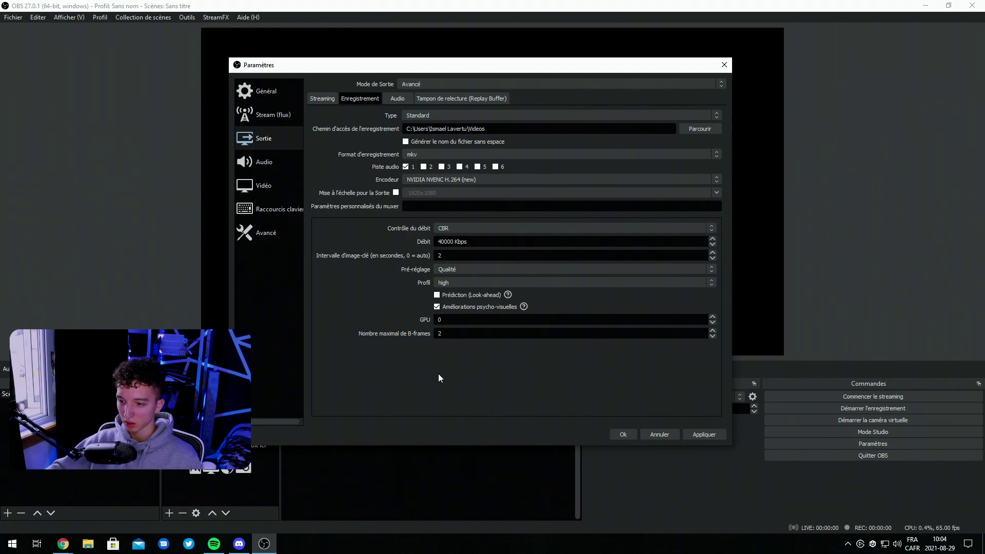
Step: Go back to the advanced streaming settings and switch the output mode to Simple
{"action": "left_click", "coordinate": [328, 98]}
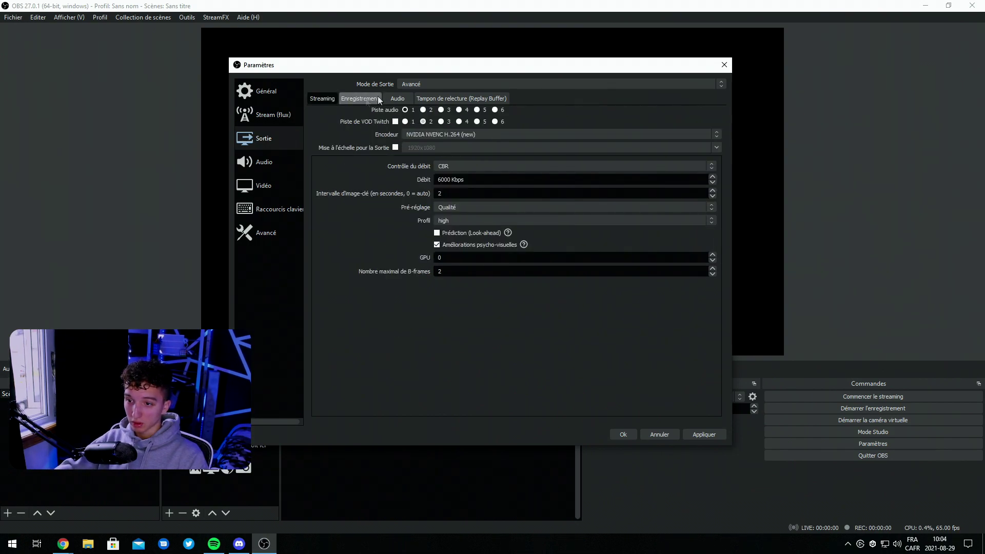
{"action": "left_click", "coordinate": [427, 84]}
{"action": "left_click", "coordinate": [409, 92]}
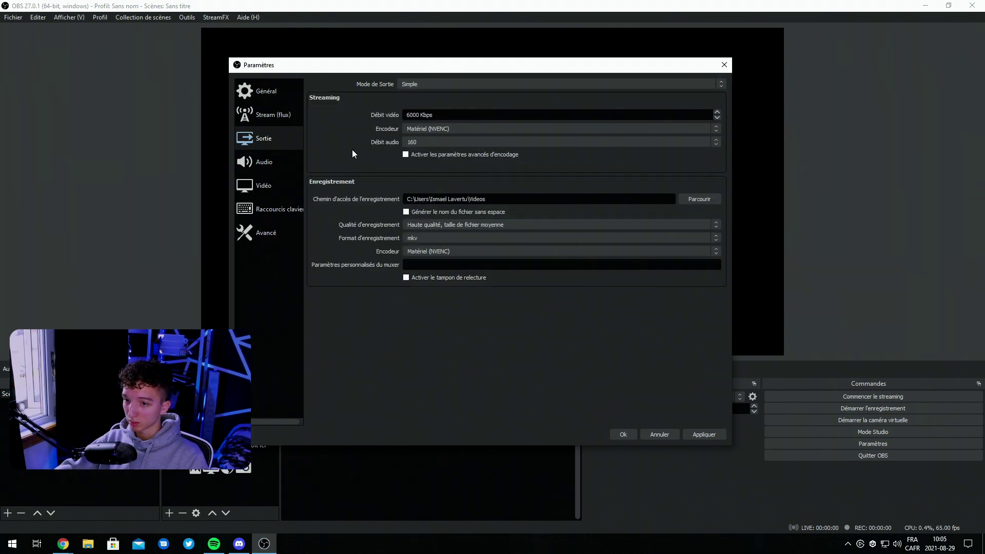
Step: In the audio settings, try Par défaut for both Audio du Bureau and Audio Micro/Auxiliaire
{"action": "left_click", "coordinate": [265, 161]}
{"action": "left_click", "coordinate": [432, 143]}
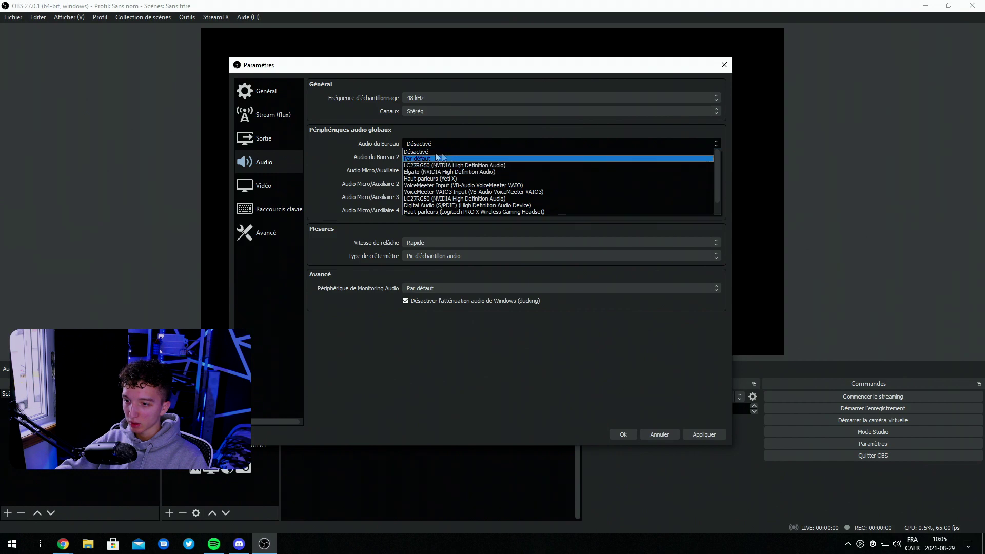
{"action": "left_click", "coordinate": [432, 158]}
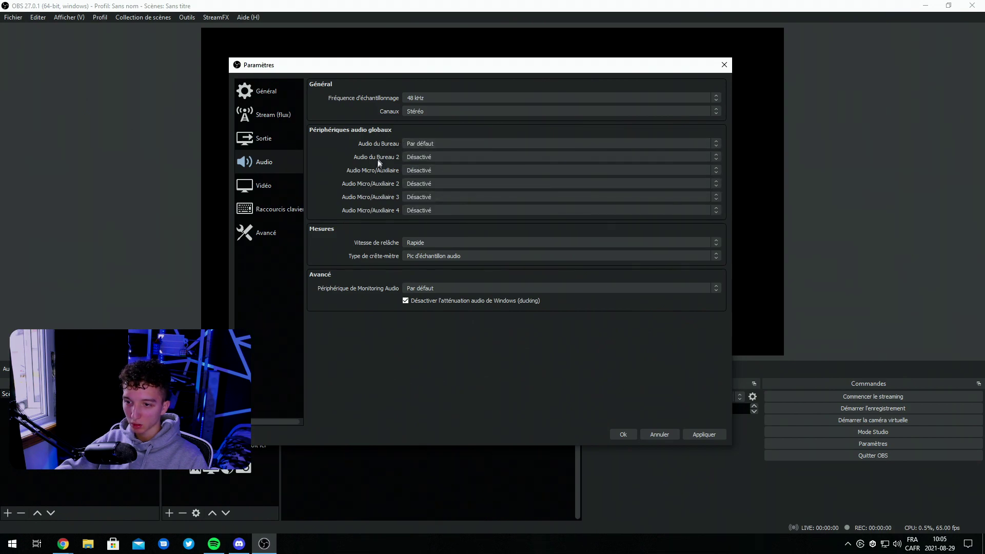
{"action": "left_click", "coordinate": [426, 171]}
{"action": "left_click", "coordinate": [428, 182]}
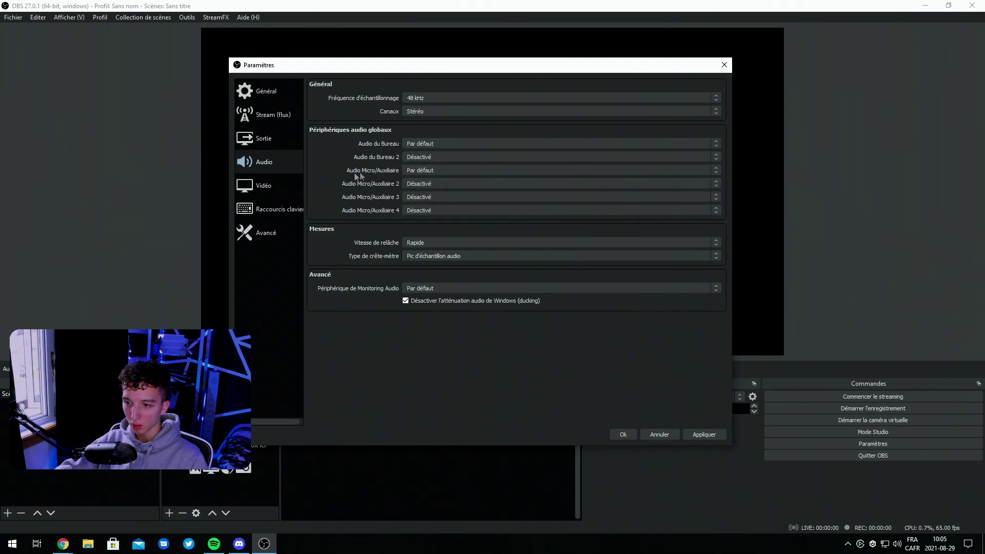
Step: Return the Audio du Bureau and Audio Micro/Auxiliaire devices to Désactivé
{"action": "left_click", "coordinate": [430, 140]}
{"action": "left_click", "coordinate": [427, 151]}
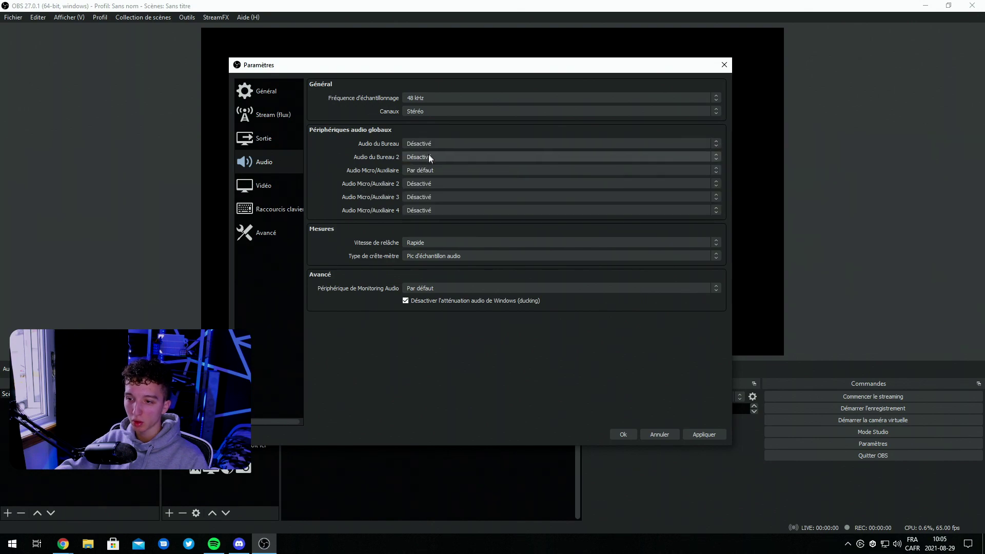
{"action": "left_click", "coordinate": [427, 169]}
{"action": "left_click", "coordinate": [428, 179]}
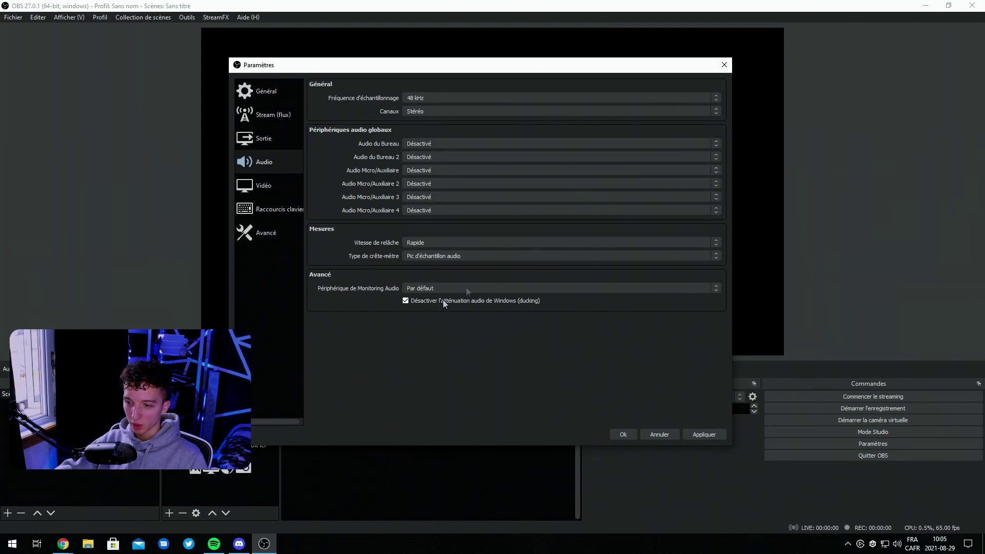
Step: Review the base resolution and the scaling filter choices in the video settings, keeping the Bilinéaire filter
{"action": "left_click", "coordinate": [267, 187]}
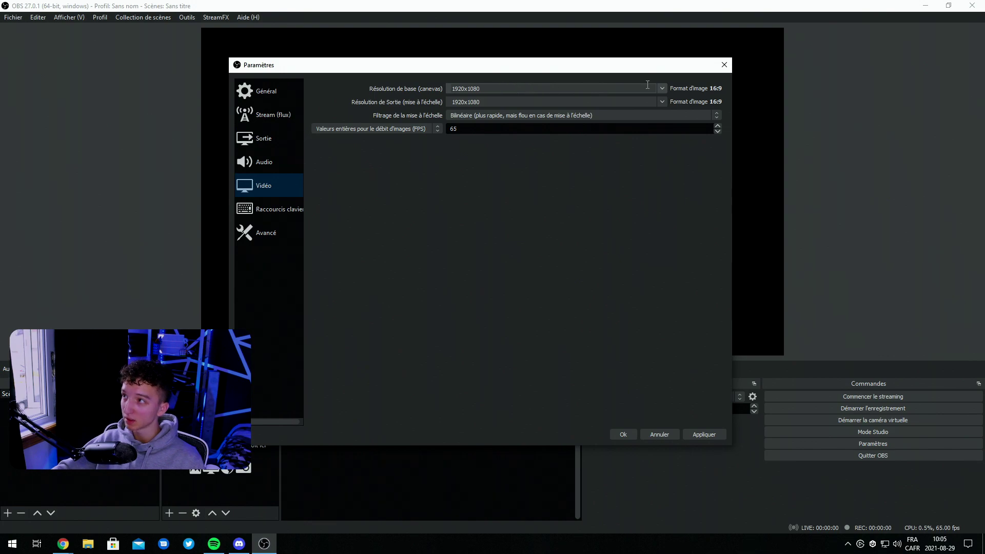
{"action": "left_click_drag", "start_coordinate": [647, 85], "coordinate": [401, 86]}
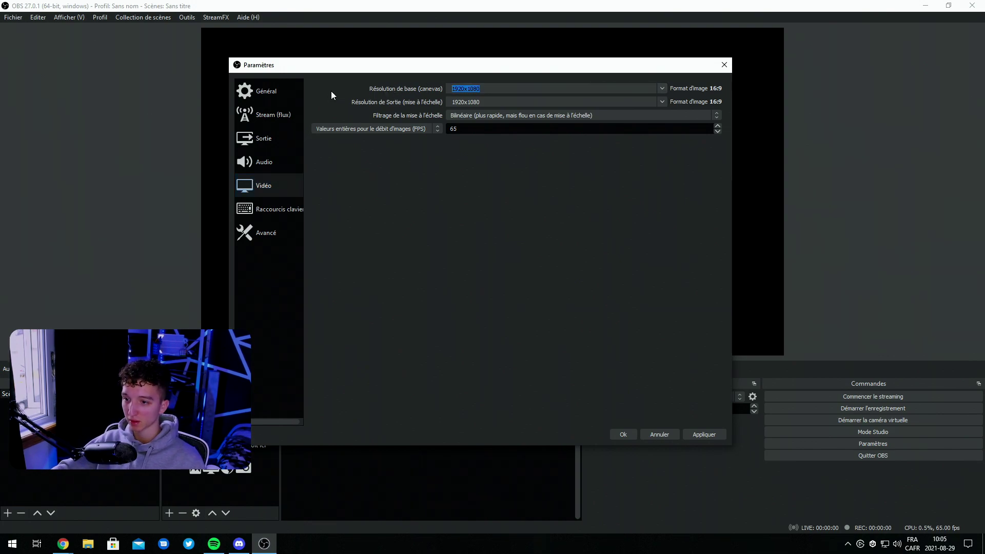
{"action": "left_click", "coordinate": [463, 89]}
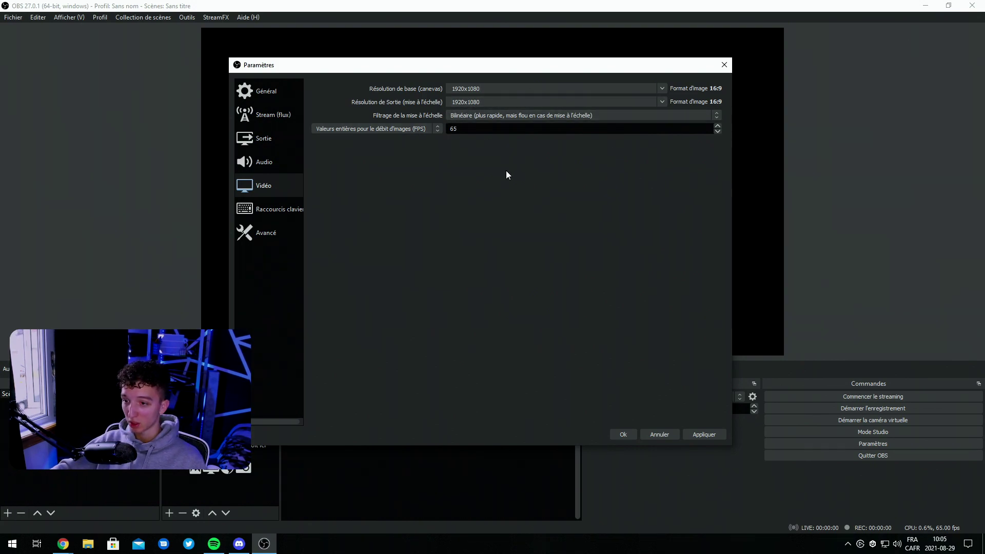
{"action": "left_click", "coordinate": [473, 117]}
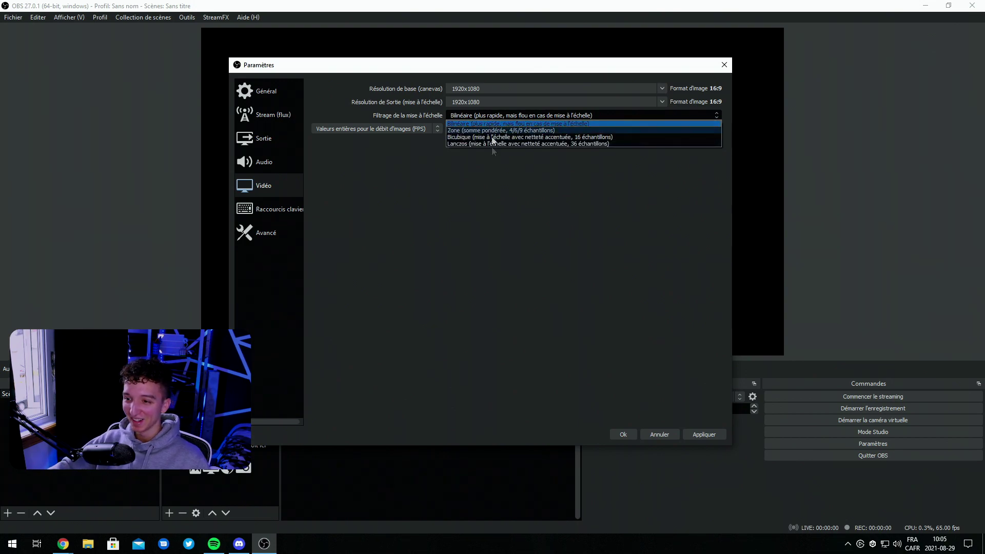
{"action": "left_click", "coordinate": [537, 123]}
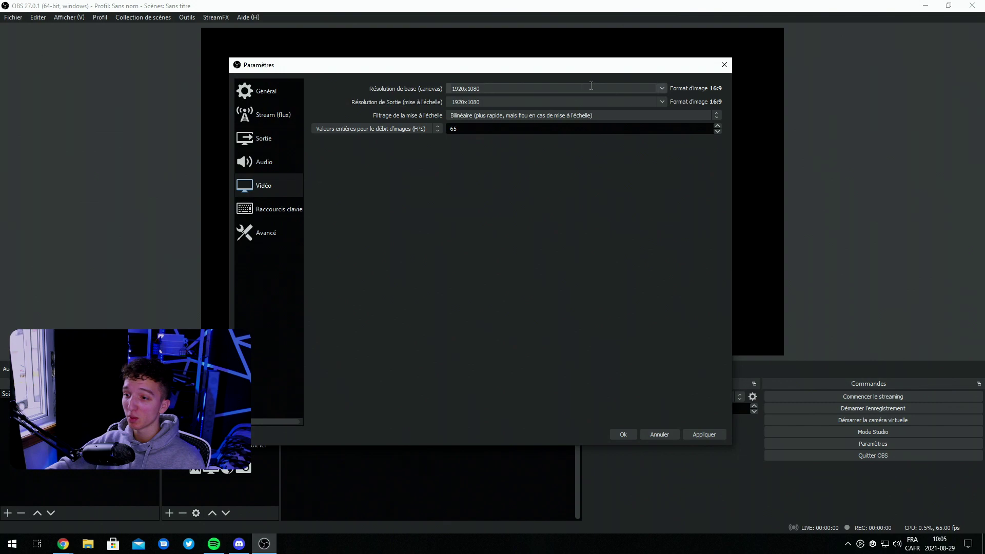
Step: Try an output resolution of 1280x720 with the Lanczos scaling filter
{"action": "left_click", "coordinate": [663, 102]}
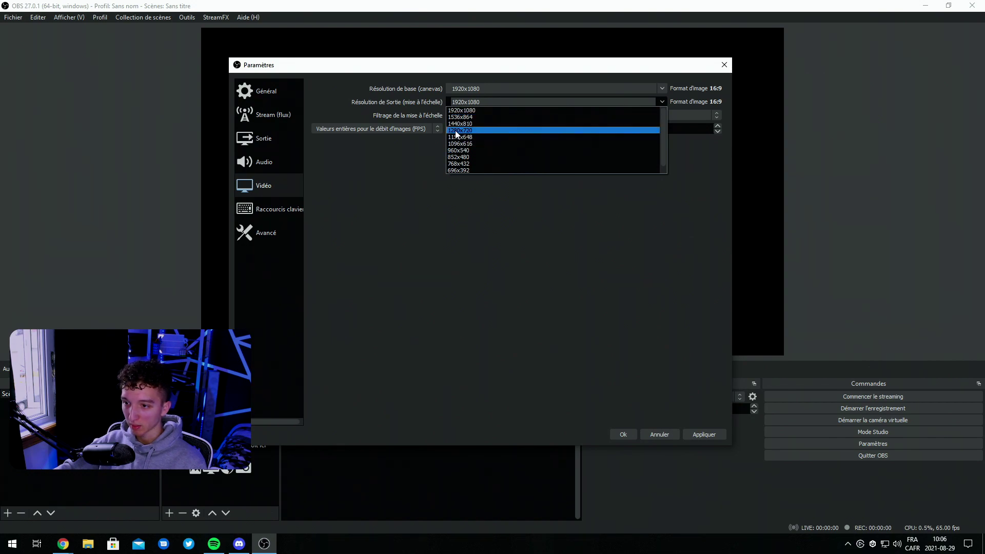
{"action": "left_click", "coordinate": [456, 130]}
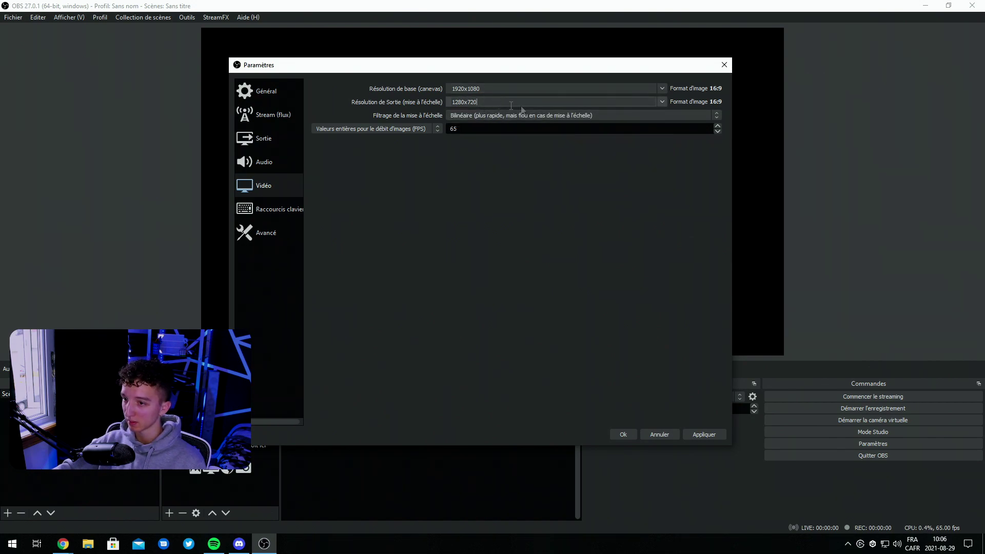
{"action": "left_click", "coordinate": [720, 116]}
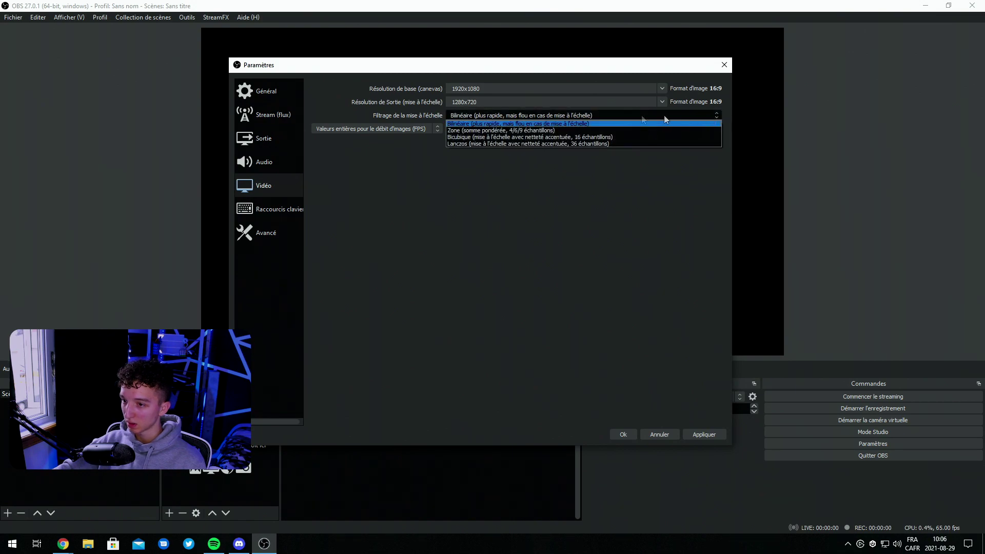
{"action": "left_click", "coordinate": [477, 143]}
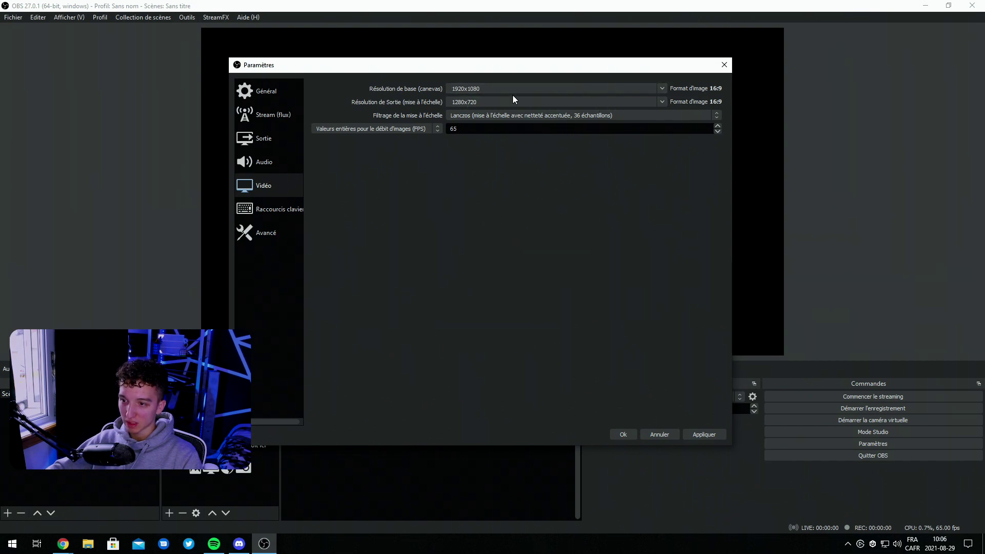
{"action": "double_click", "coordinate": [452, 88]}
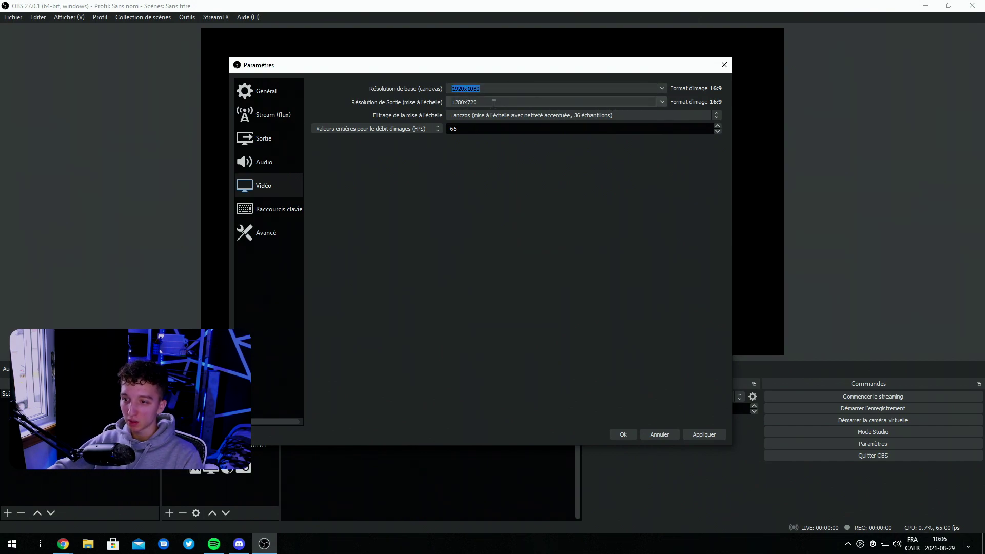
{"action": "key", "text": "Tab"}
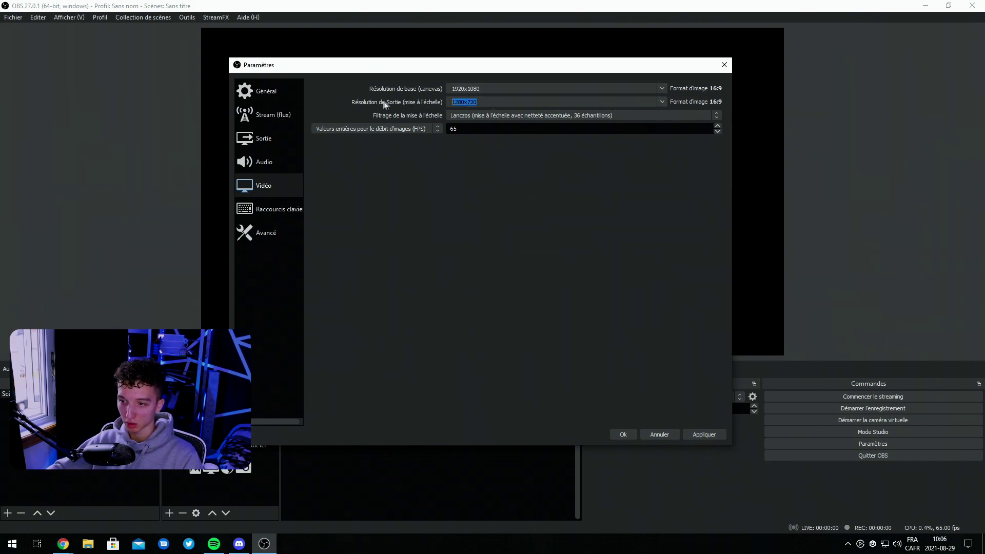
{"action": "left_click", "coordinate": [473, 115]}
{"action": "left_click", "coordinate": [454, 144]}
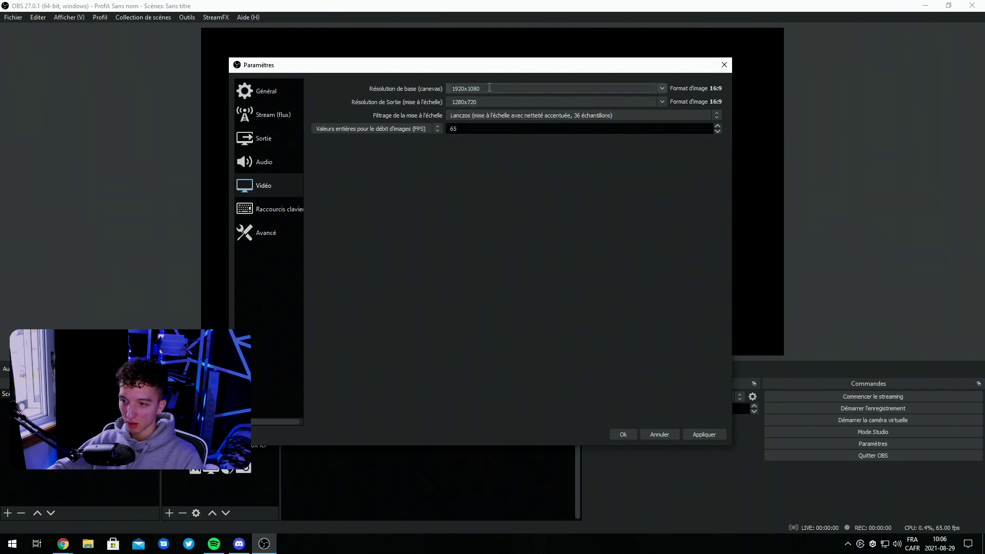
Step: Return the output resolution to 1920x1080 and the scaling filter to Bilinéaire
{"action": "left_click", "coordinate": [661, 102]}
{"action": "left_click", "coordinate": [498, 111]}
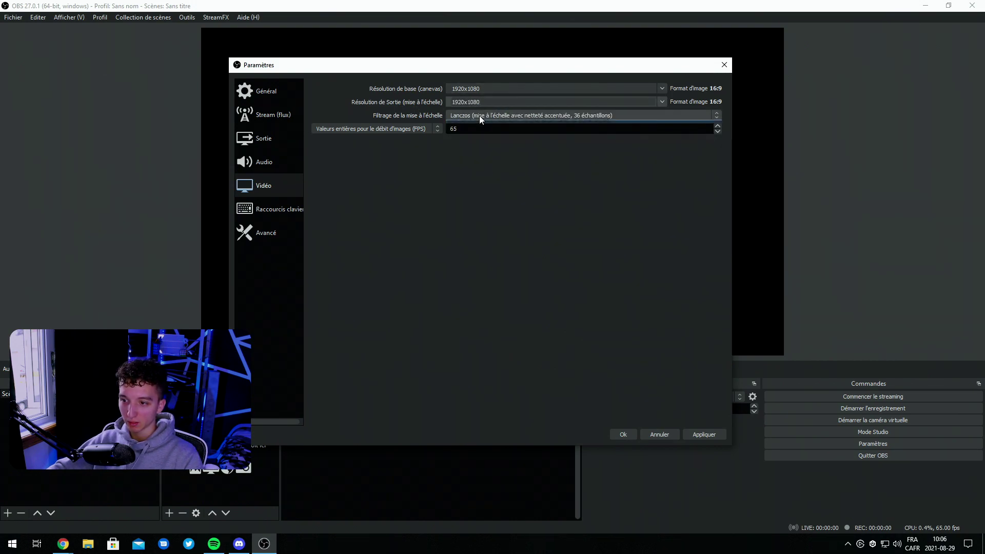
{"action": "left_click", "coordinate": [479, 115]}
{"action": "left_click", "coordinate": [461, 123]}
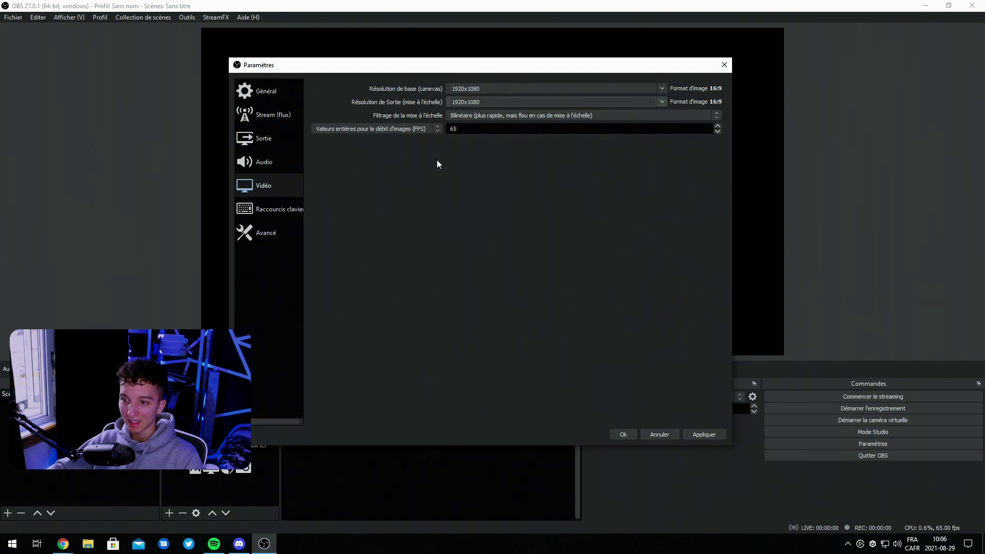
Step: Set the integer frame rate (FPS) in the video settings to 60
{"action": "double_click", "coordinate": [466, 130]}
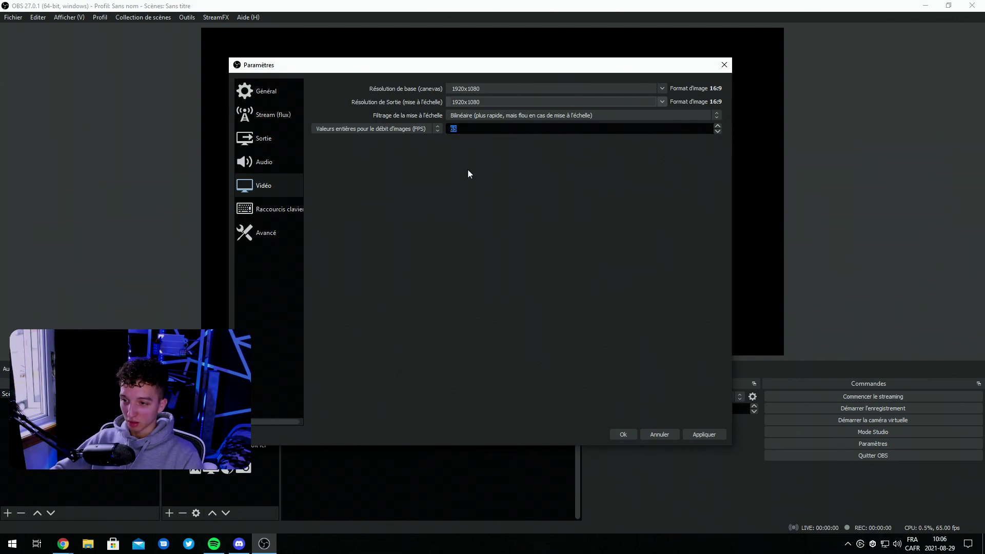
{"action": "left_click", "coordinate": [463, 132]}
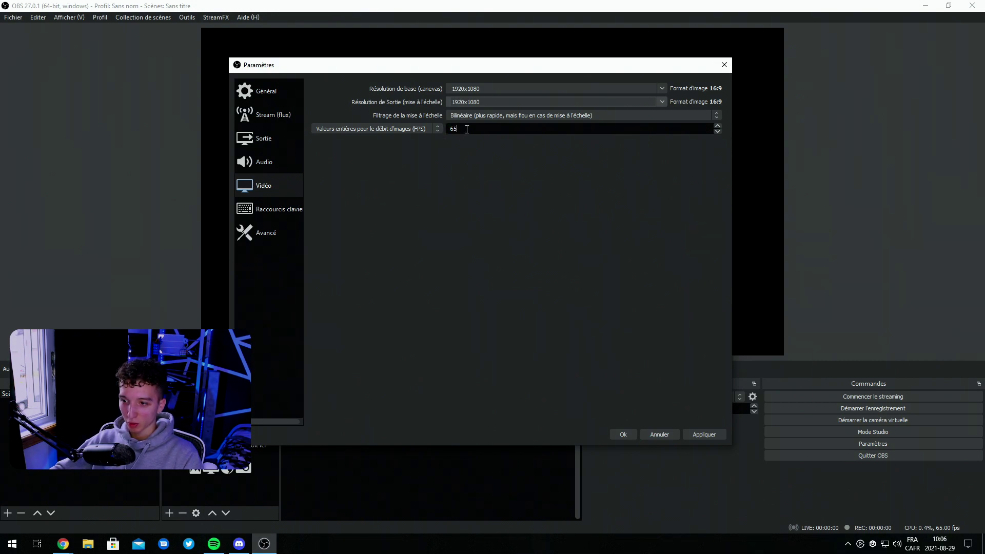
{"action": "left_click_drag", "start_coordinate": [467, 129], "coordinate": [443, 135]}
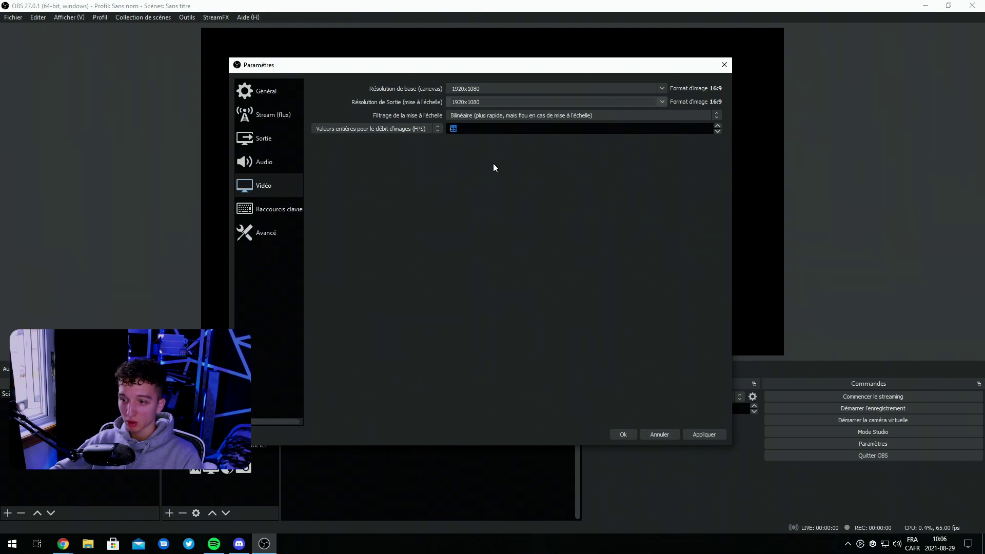
{"action": "left_click", "coordinate": [489, 127]}
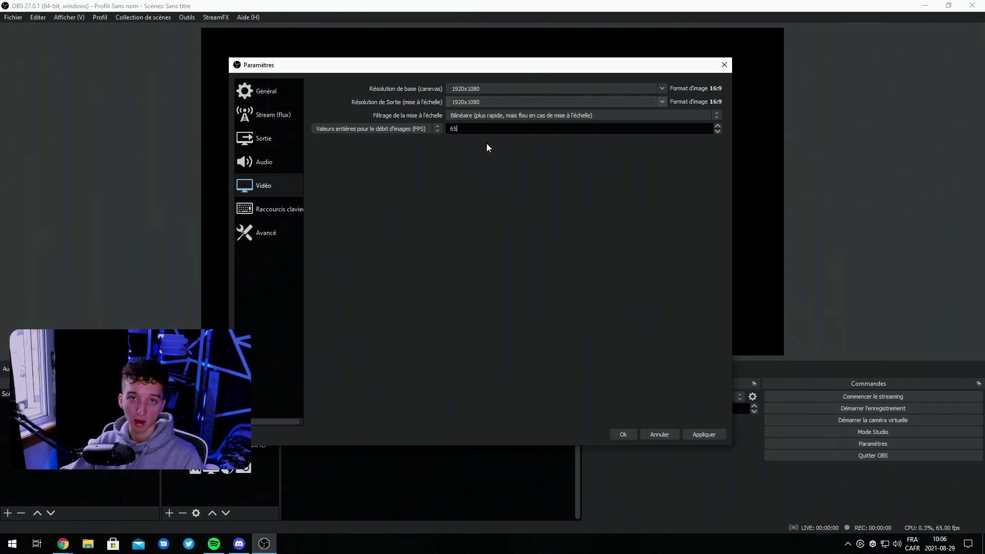
{"action": "key", "text": "BackSpace"}
{"action": "type", "text": "0"}
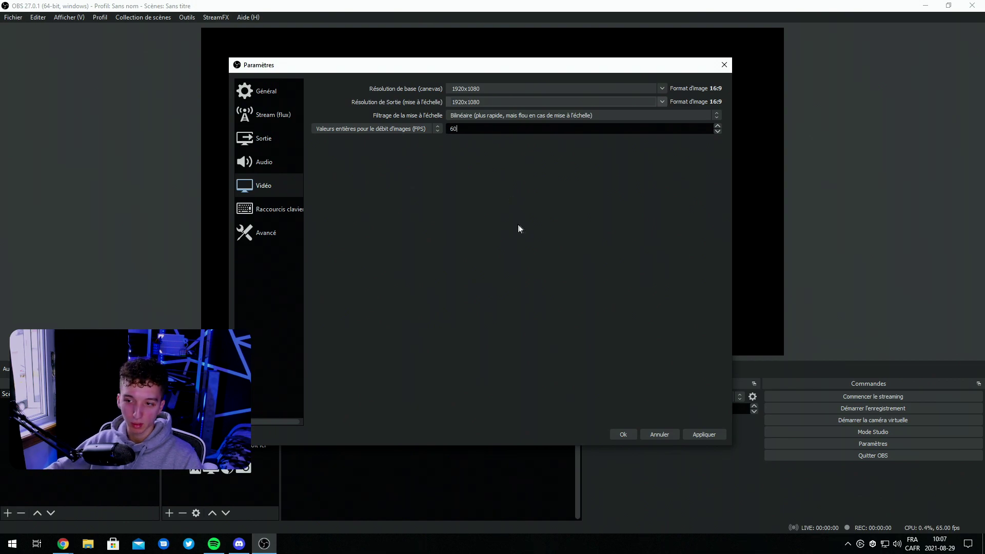
{"action": "double_click", "coordinate": [454, 129]}
{"action": "type", "text": "60"}
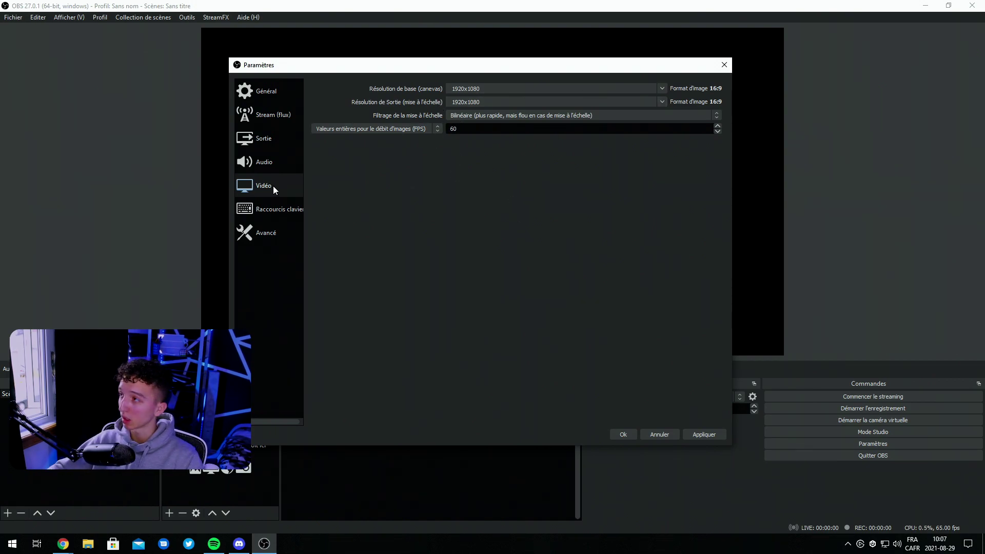
Step: Look through the keyboard shortcut settings for the streaming, recording and scene actions that can be assigned
{"action": "left_click", "coordinate": [267, 210]}
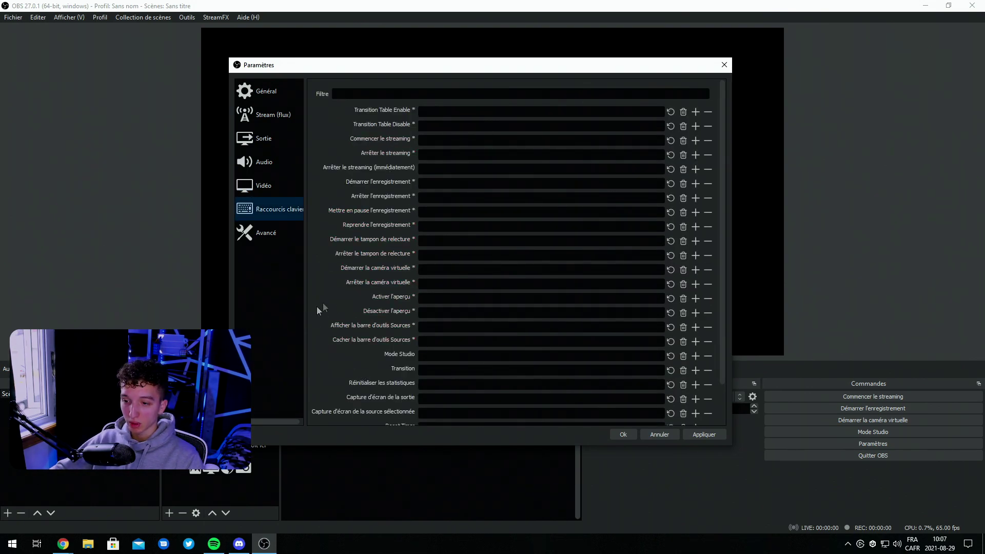
{"action": "scroll", "coordinate": [317, 311], "scroll_direction": "down", "scroll_amount": 2}
{"action": "scroll", "coordinate": [359, 319], "scroll_direction": "up", "scroll_amount": 3}
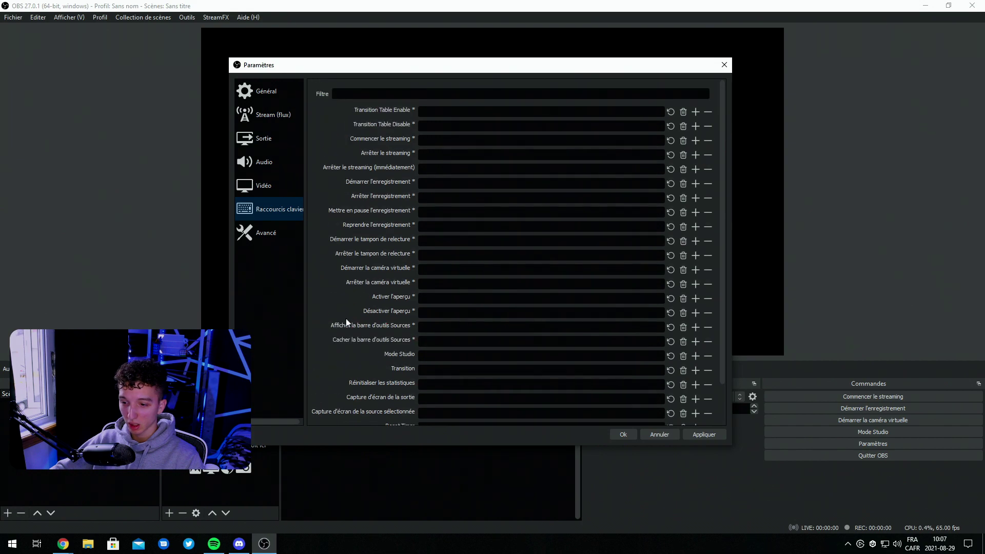
{"action": "scroll", "coordinate": [343, 321], "scroll_direction": "down", "scroll_amount": 3}
{"action": "scroll", "coordinate": [379, 292], "scroll_direction": "up", "scroll_amount": 3}
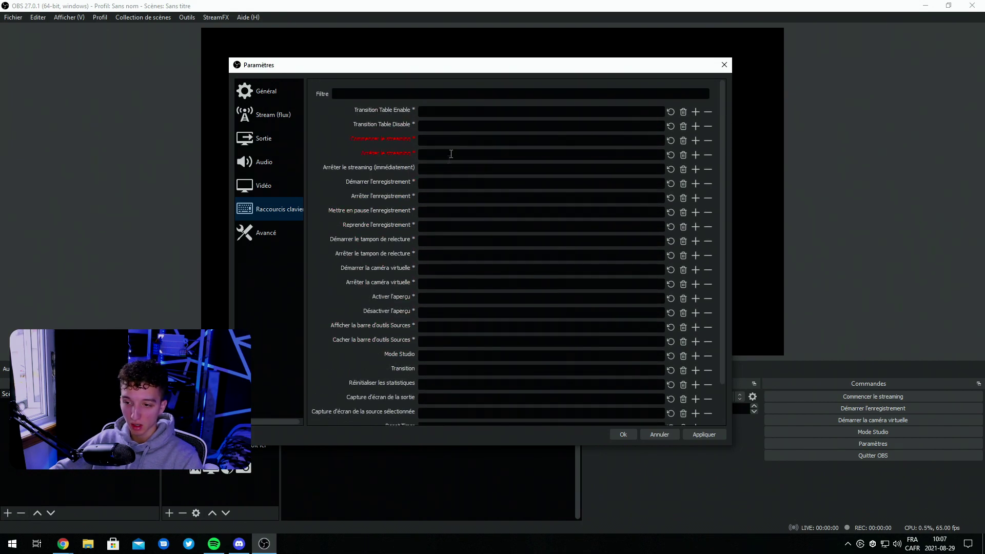
{"action": "scroll", "coordinate": [322, 251], "scroll_direction": "down", "scroll_amount": 3}
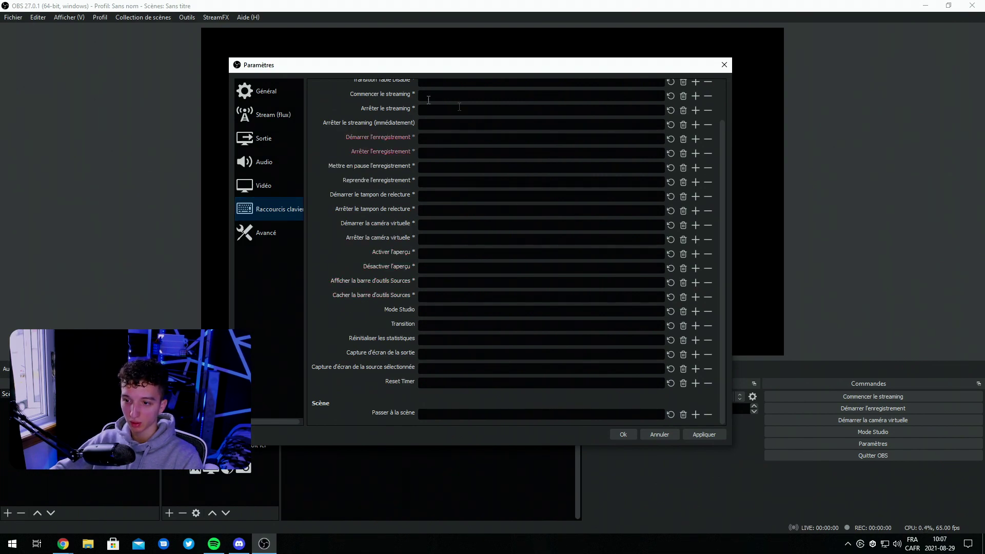
Step: Set the process priority to Normale in the advanced settings
{"action": "scroll", "coordinate": [399, 288], "scroll_direction": "up", "scroll_amount": 3}
{"action": "left_click", "coordinate": [263, 236]}
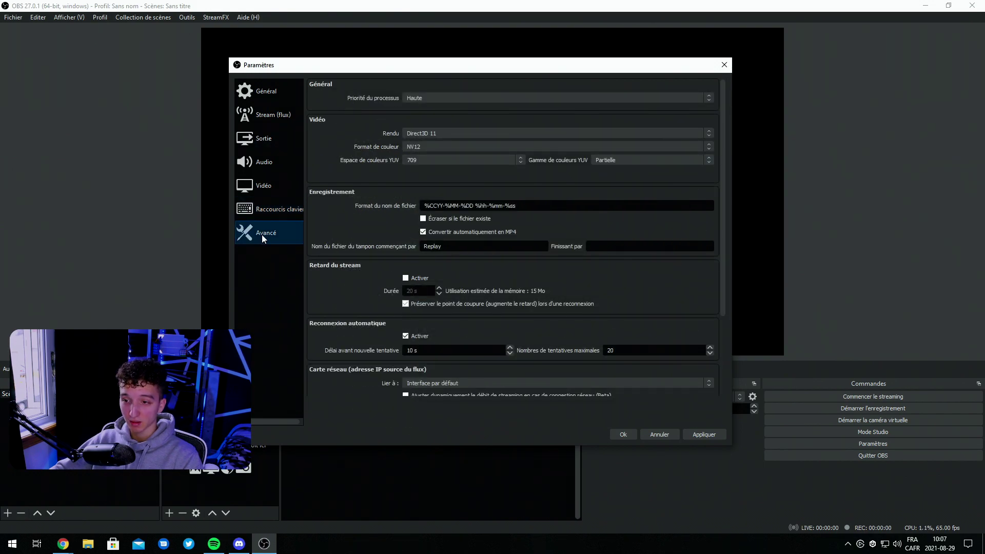
{"action": "left_click", "coordinate": [413, 98]}
{"action": "left_click", "coordinate": [426, 106]}
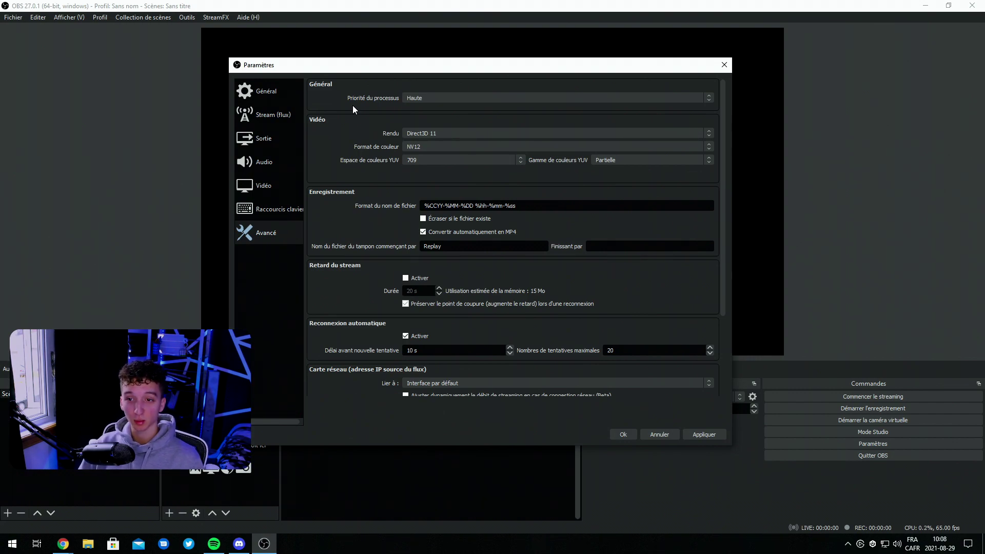
{"action": "left_click", "coordinate": [461, 98]}
{"action": "left_click", "coordinate": [410, 117]}
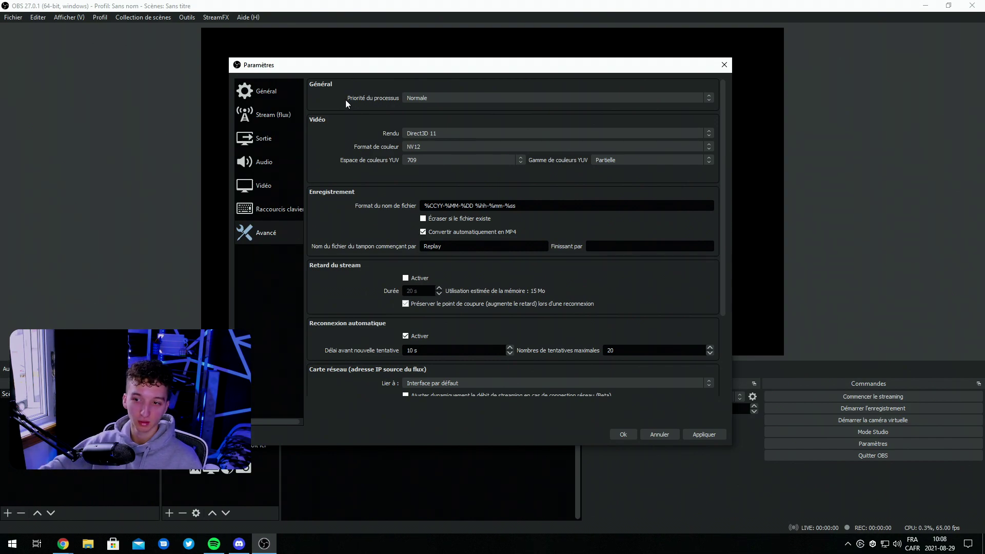
Step: Switch the process priority between Haute and Normale for comparison, leaving it on Normale
{"action": "left_click", "coordinate": [426, 99]}
{"action": "left_click", "coordinate": [438, 105]}
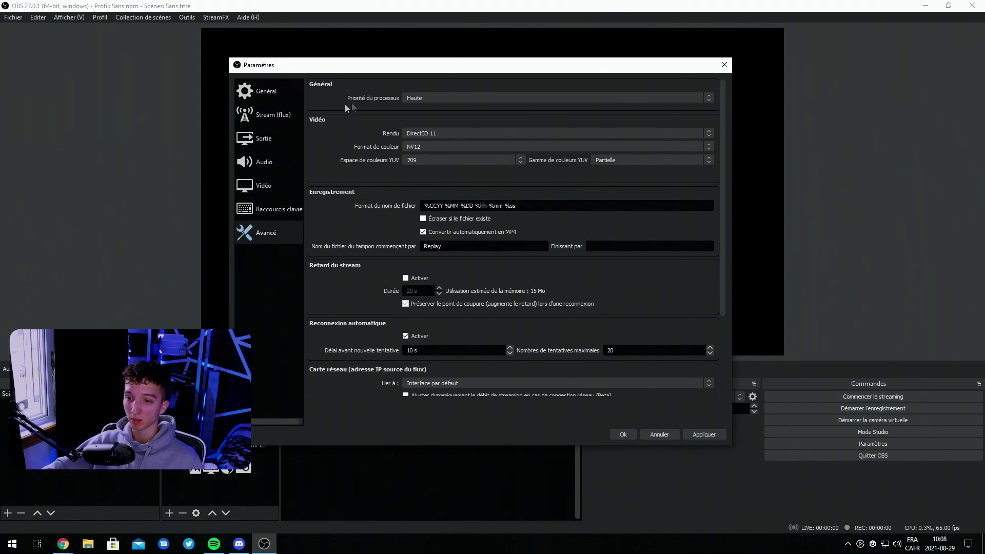
{"action": "left_click", "coordinate": [436, 96]}
{"action": "left_click", "coordinate": [429, 118]}
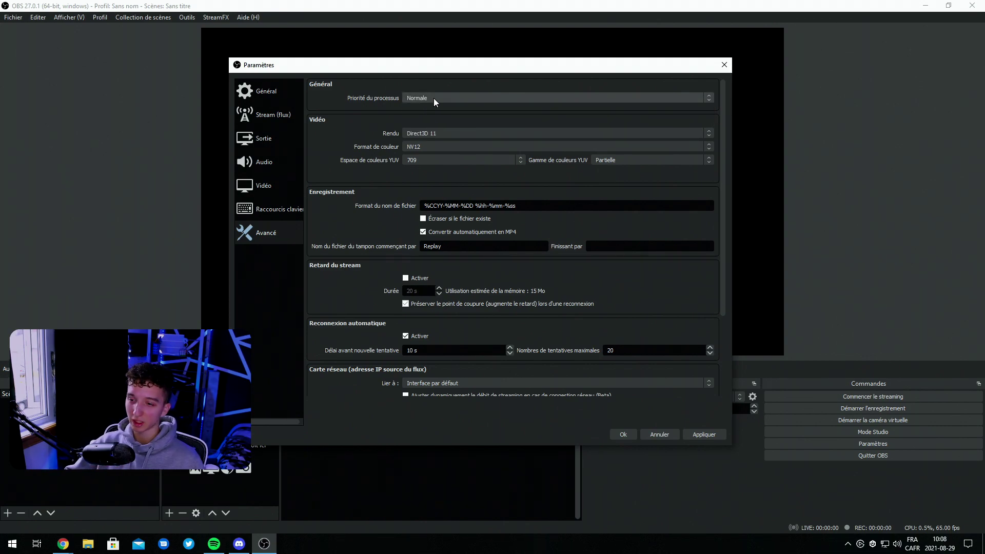
{"action": "left_click", "coordinate": [433, 98]}
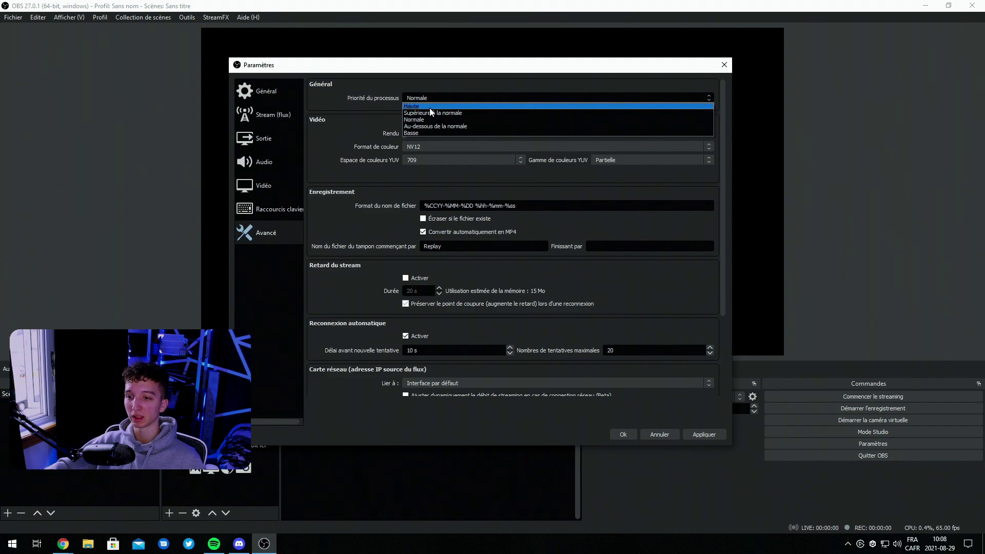
{"action": "left_click", "coordinate": [429, 106]}
{"action": "left_click", "coordinate": [425, 97]}
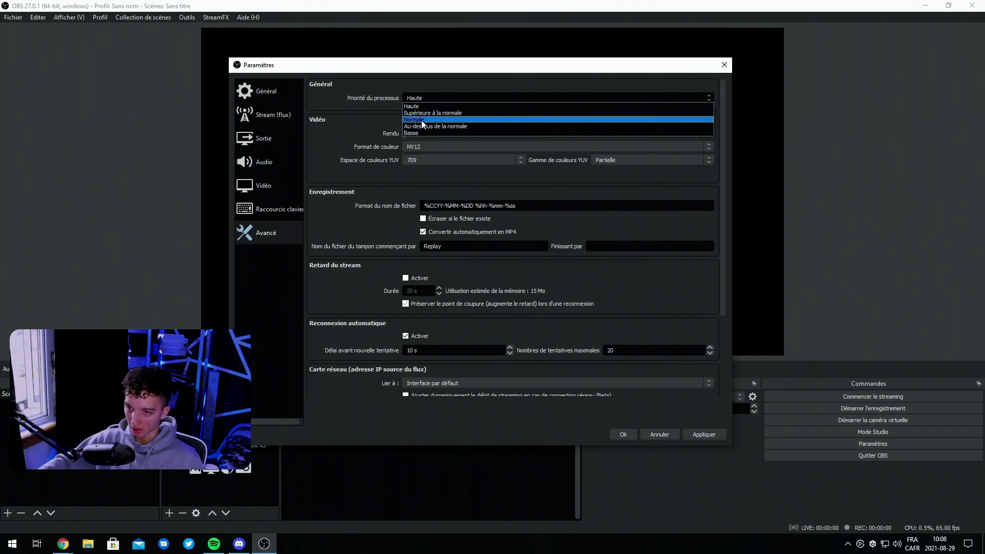
{"action": "left_click", "coordinate": [421, 119]}
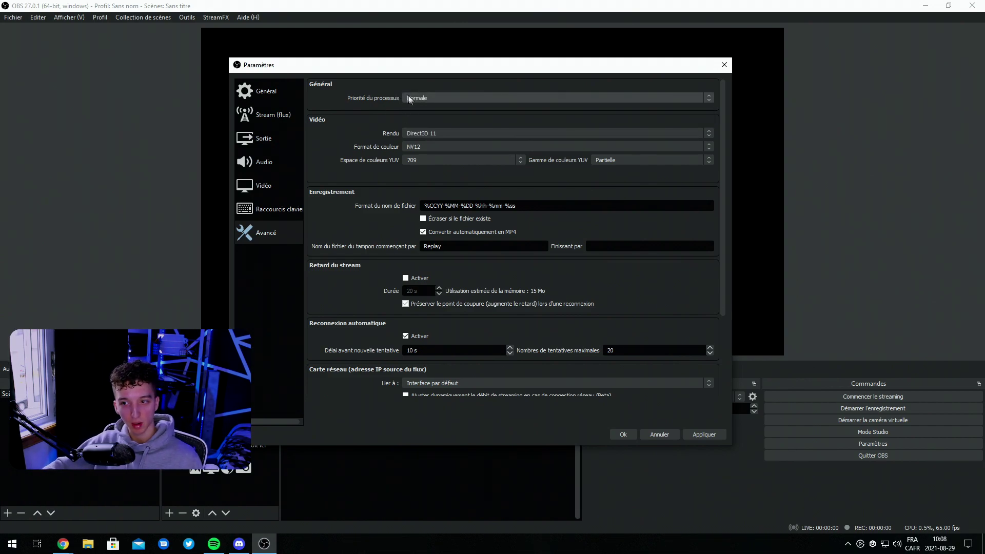
{"action": "left_click", "coordinate": [415, 99]}
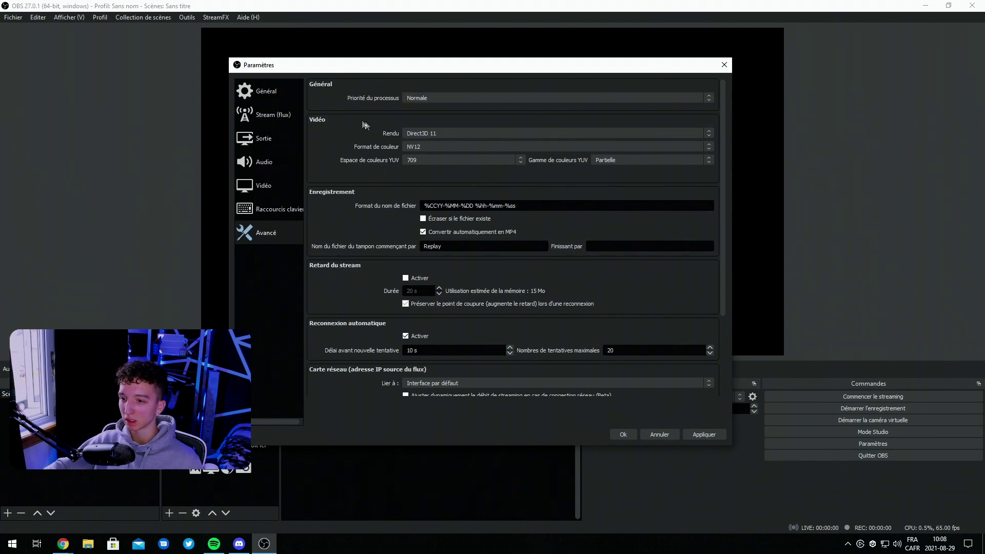
Step: Try enabling the stream delay in the advanced settings, and switch it off again
{"action": "scroll", "coordinate": [354, 149], "scroll_direction": "down", "scroll_amount": 1}
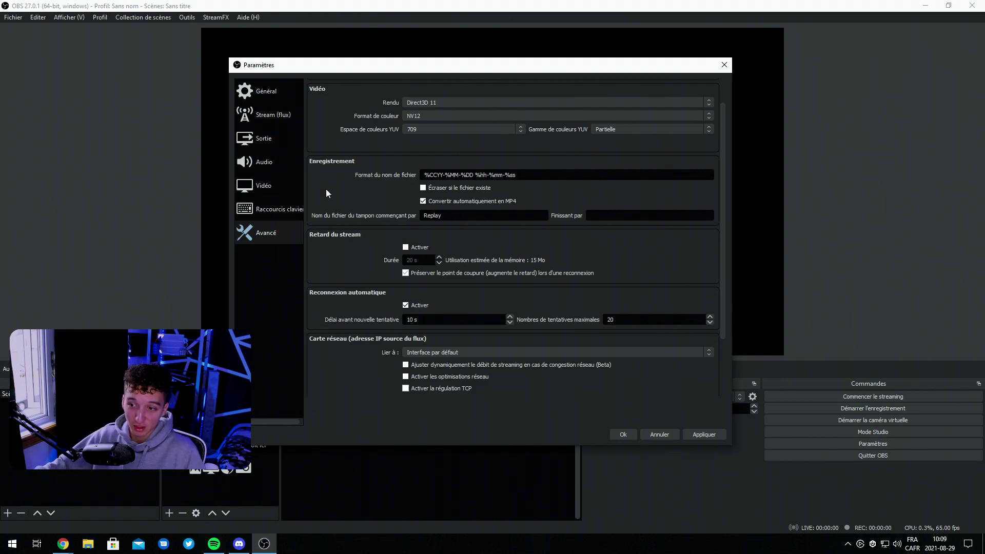
{"action": "scroll", "coordinate": [328, 221], "scroll_direction": "down", "scroll_amount": 3}
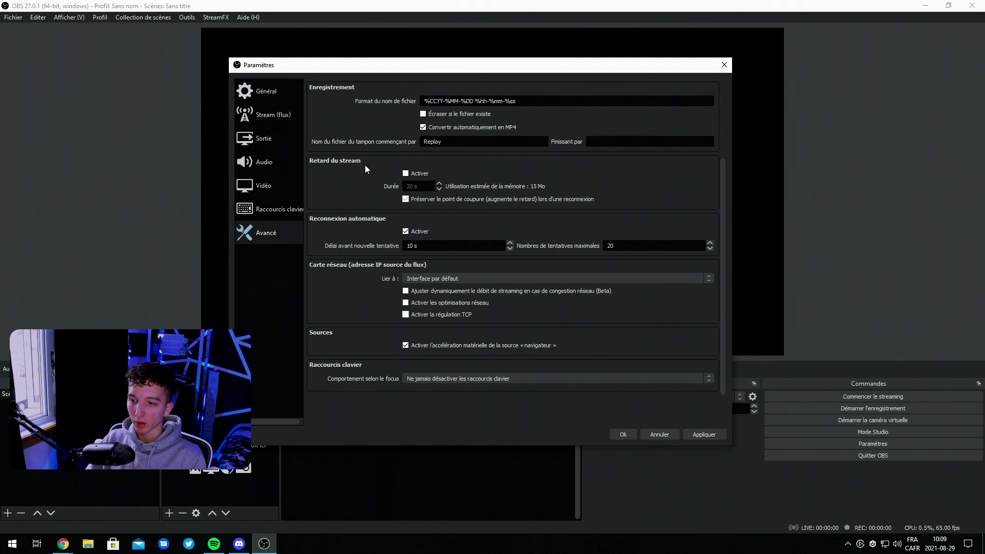
{"action": "left_click", "coordinate": [406, 174]}
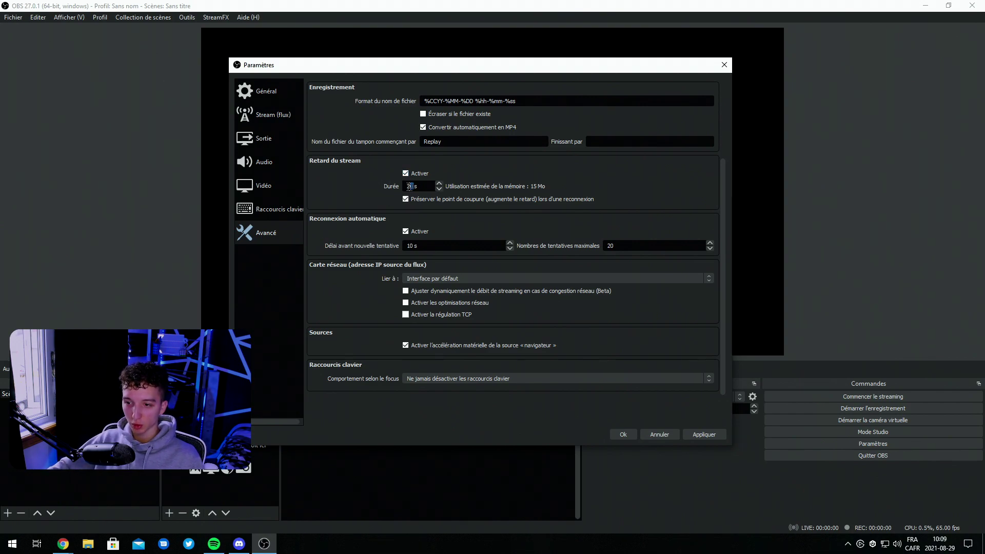
{"action": "left_click", "coordinate": [263, 192]}
{"action": "key", "text": "Down"}
{"action": "key", "text": "Down"}
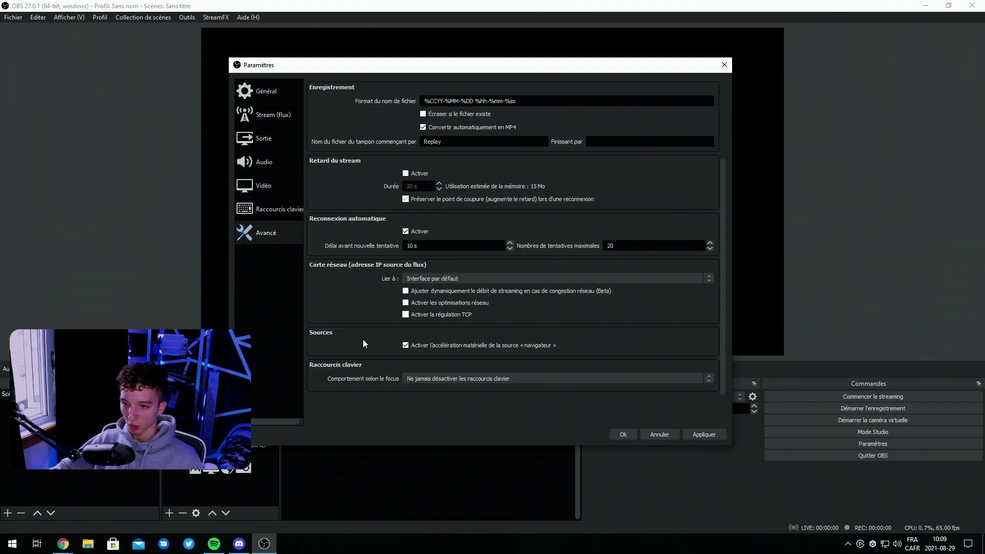
Step: Apply the changed settings and close the settings window
{"action": "left_click", "coordinate": [712, 435]}
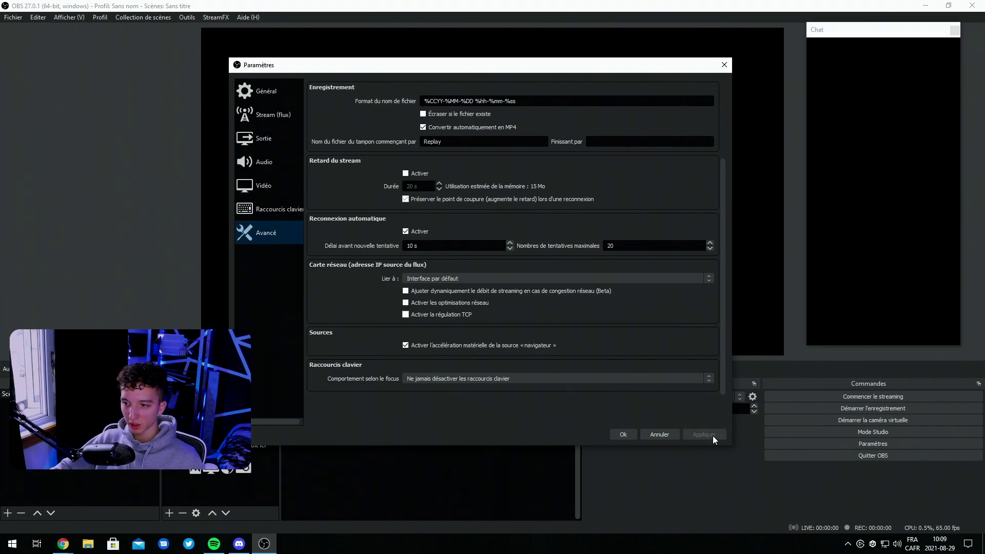
{"action": "left_click", "coordinate": [621, 435]}
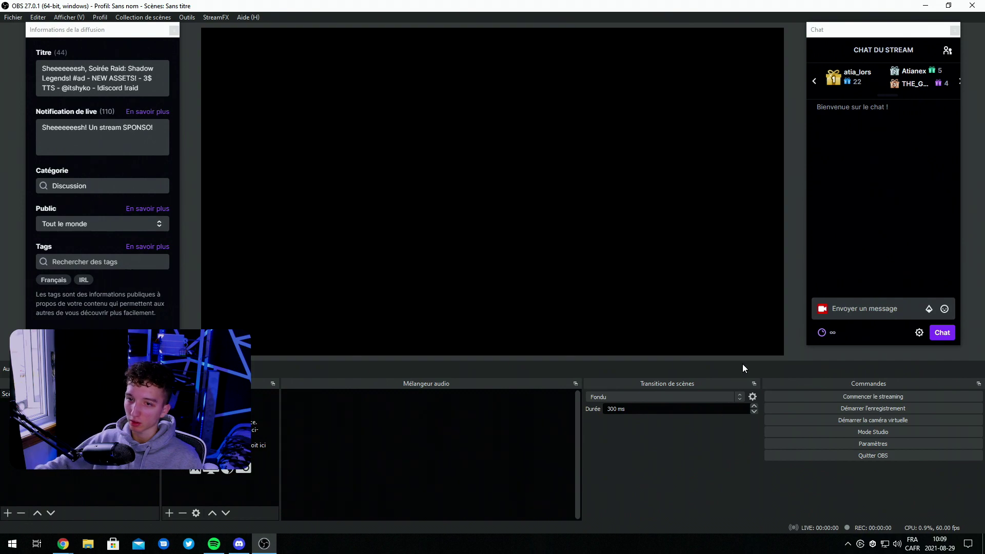
Step: Dock the floating stream information and chat panels on opposite sides of the preview
{"action": "left_click_drag", "start_coordinate": [818, 31], "coordinate": [708, 53]}
{"action": "left_click_drag", "start_coordinate": [779, 106], "coordinate": [778, 106]}
{"action": "left_click_drag", "start_coordinate": [77, 30], "coordinate": [211, 40]}
{"action": "left_click_drag", "start_coordinate": [608, 48], "coordinate": [792, 71]}
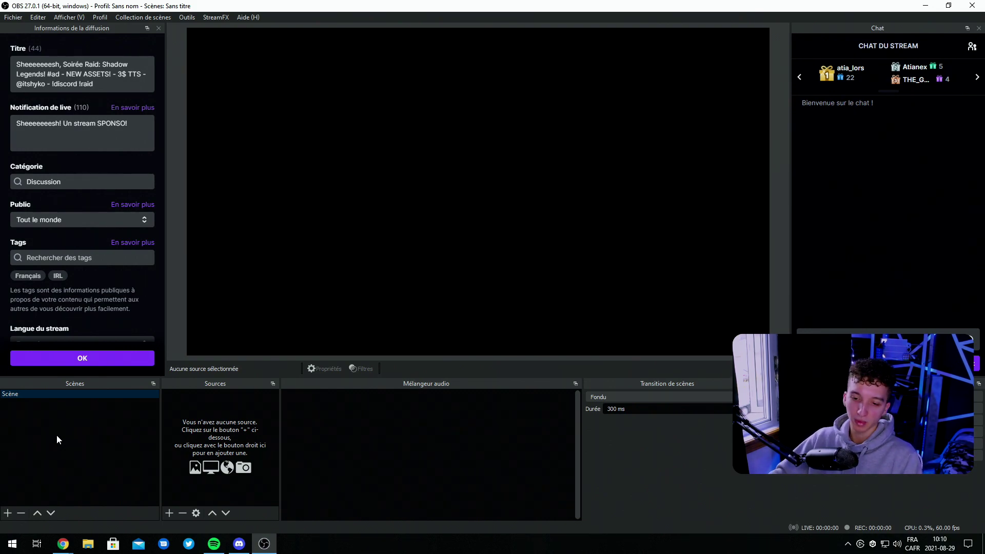
Step: Add a scene named "Début du live" and place it above the existing scene
{"action": "left_click", "coordinate": [7, 512]}
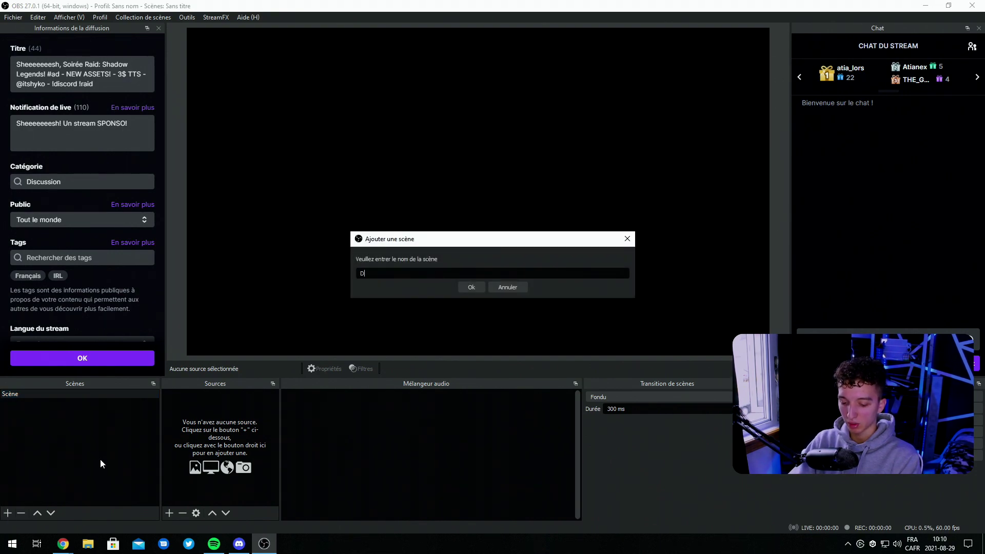
{"action": "type", "text": "Début du live"}
{"action": "key", "text": "Return"}
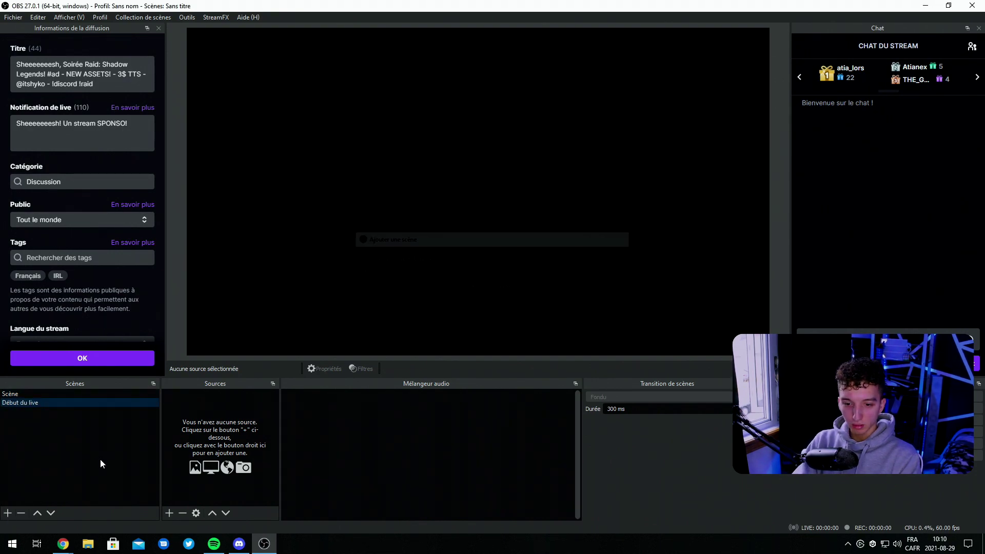
{"action": "left_click", "coordinate": [32, 403]}
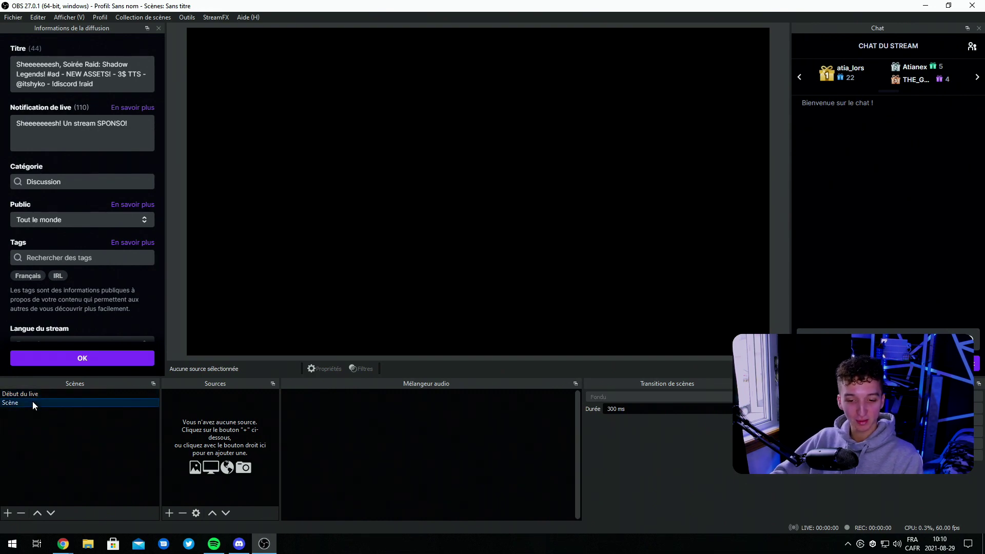
Step: Rename the original scene, Scène, to "Caméra"
{"action": "right_click", "coordinate": [27, 400]}
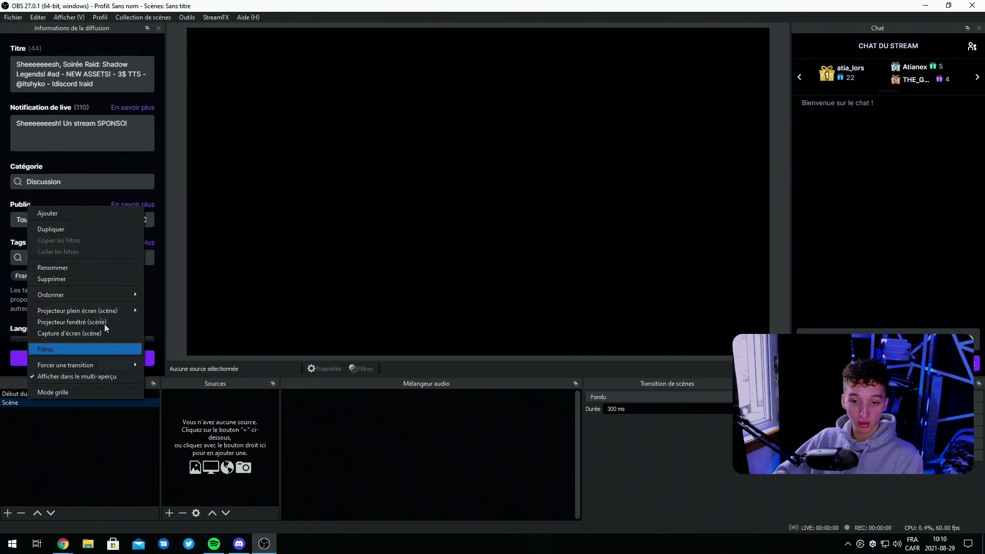
{"action": "left_click", "coordinate": [70, 265]}
{"action": "type", "text": "Caméra"}
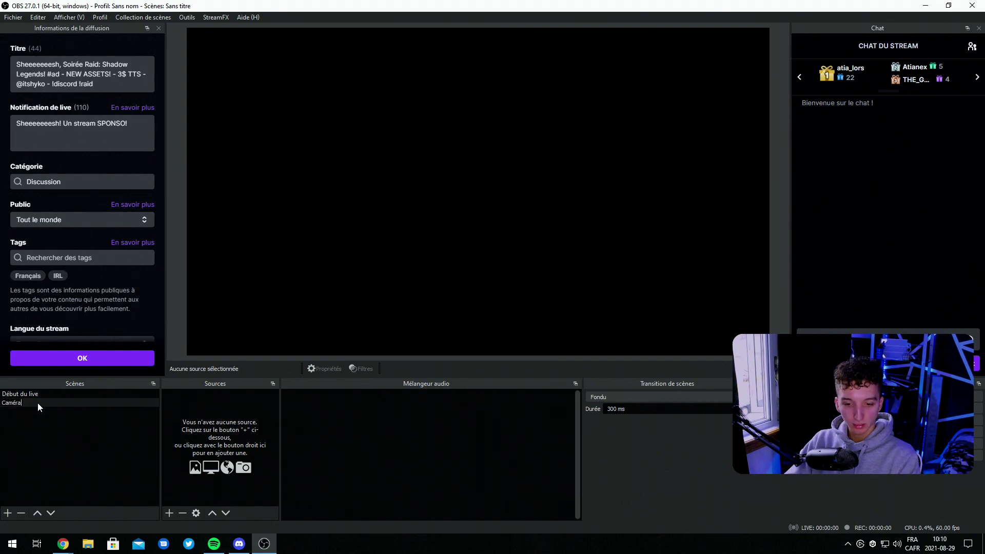
{"action": "key", "text": "Return"}
Step: Widen the Sources area towards the audio mixer and make Début du live the active scene
{"action": "left_click", "coordinate": [42, 394]}
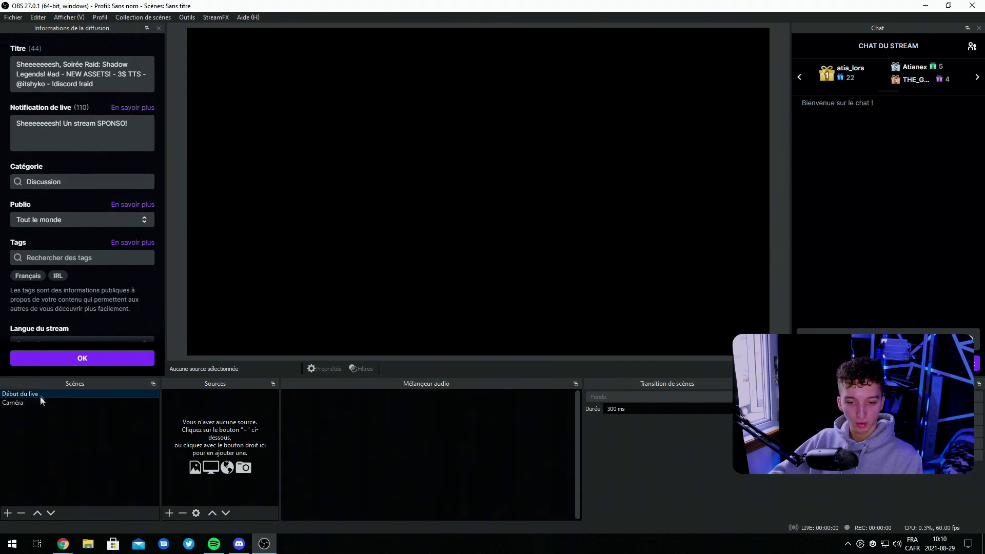
{"action": "left_click_drag", "start_coordinate": [280, 405], "coordinate": [369, 405]}
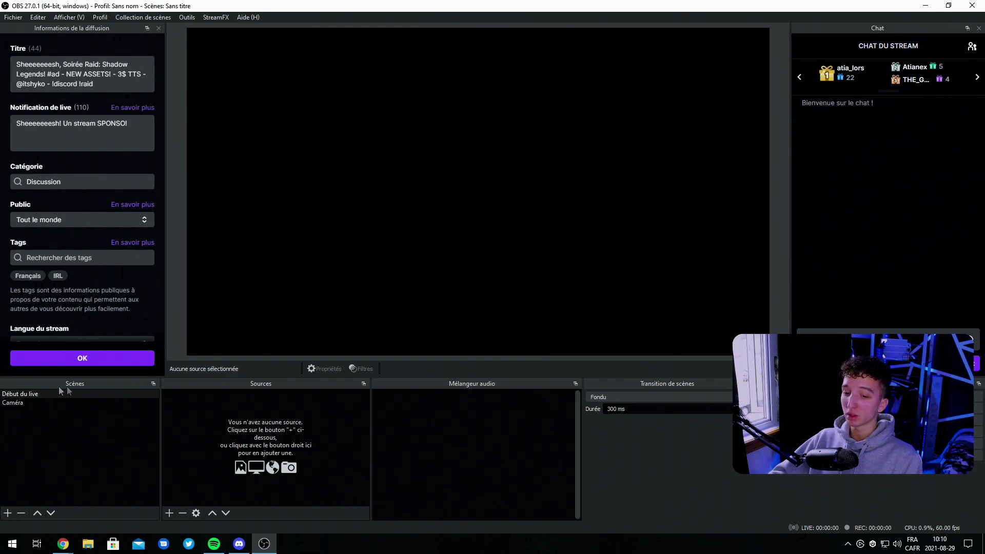
{"action": "left_click", "coordinate": [21, 403]}
{"action": "left_click", "coordinate": [32, 395]}
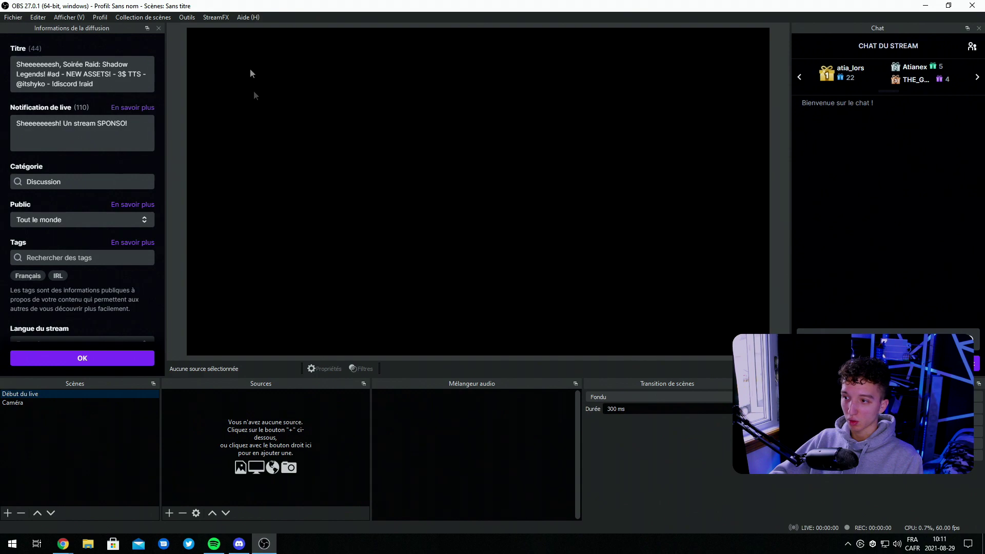
Step: Add a new media source with the default name to the Début du live scene, showing the blue smoke video
{"action": "left_click", "coordinate": [170, 512]}
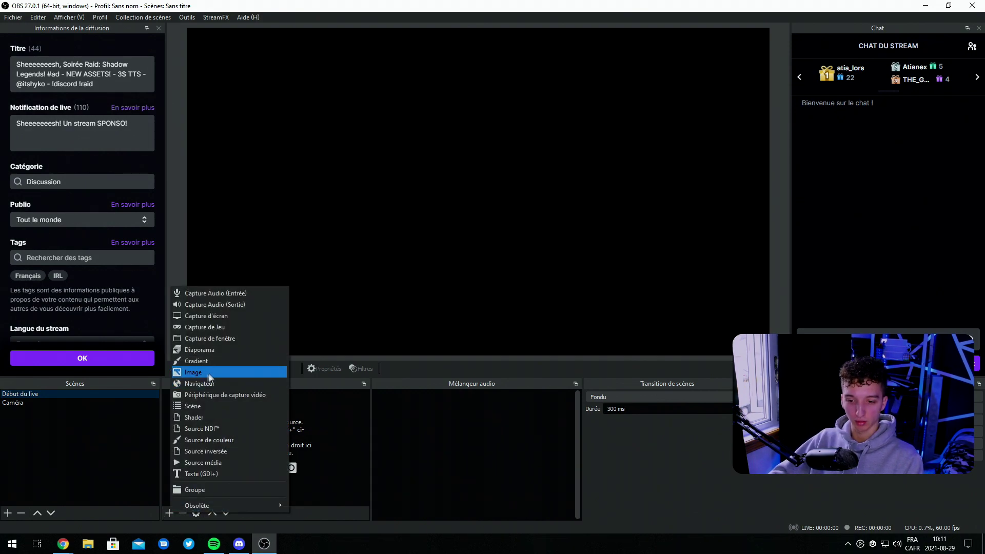
{"action": "left_click", "coordinate": [211, 461]}
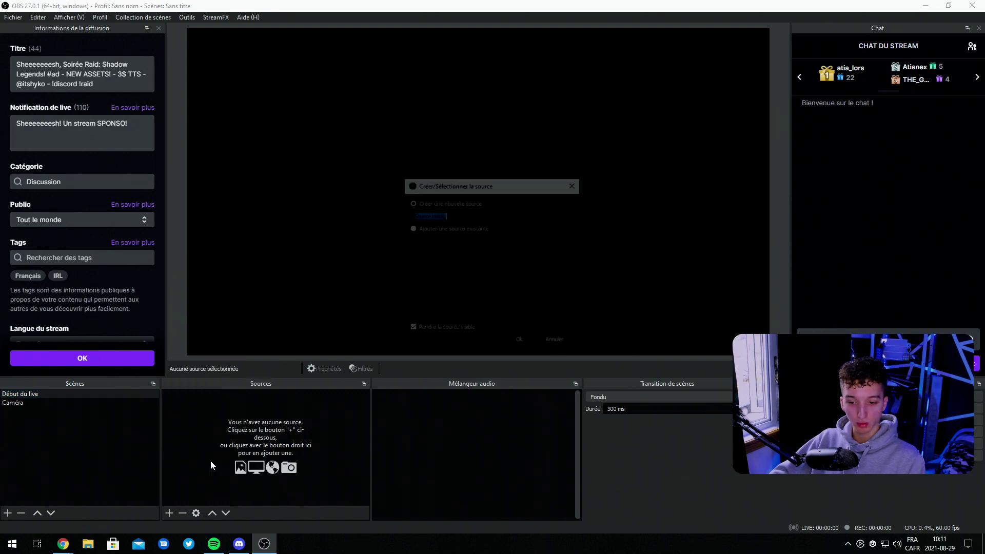
{"action": "left_click", "coordinate": [445, 216]}
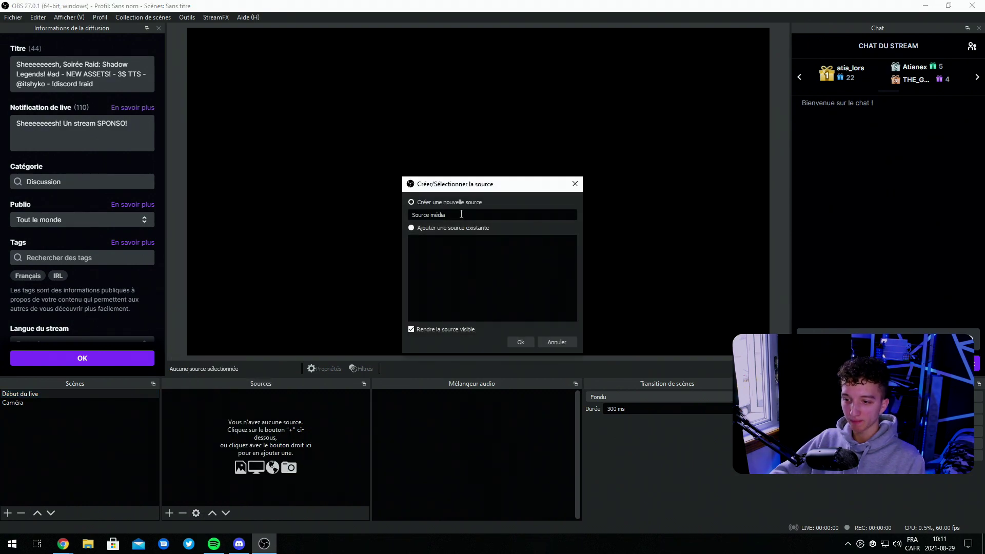
{"action": "left_click", "coordinate": [520, 342]}
{"action": "left_click", "coordinate": [630, 473]}
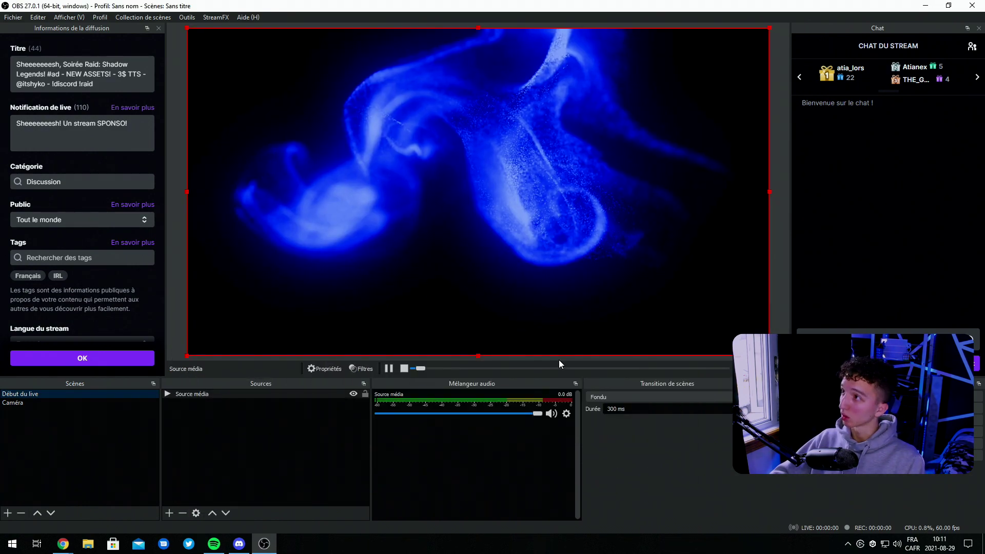
{"action": "left_click", "coordinate": [173, 194]}
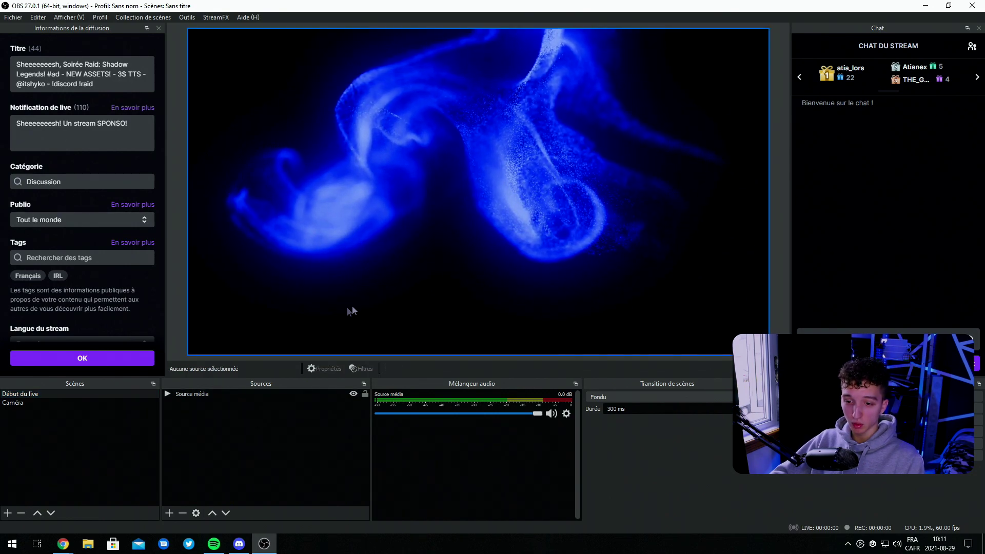
Step: In the Début du live scene, mute the media source and hide it from the audio mixer
{"action": "left_click", "coordinate": [48, 404]}
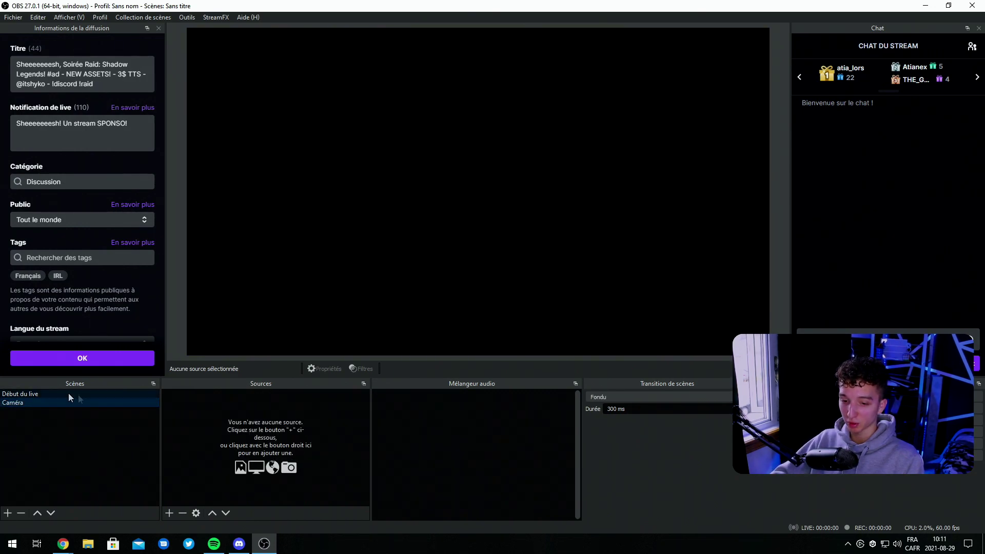
{"action": "left_click", "coordinate": [54, 393]}
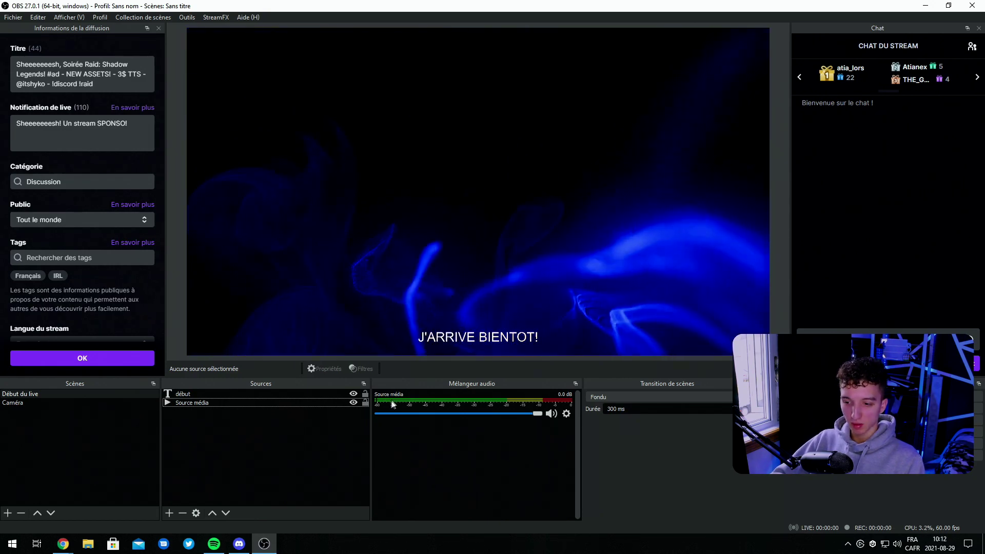
{"action": "left_click", "coordinate": [551, 413]}
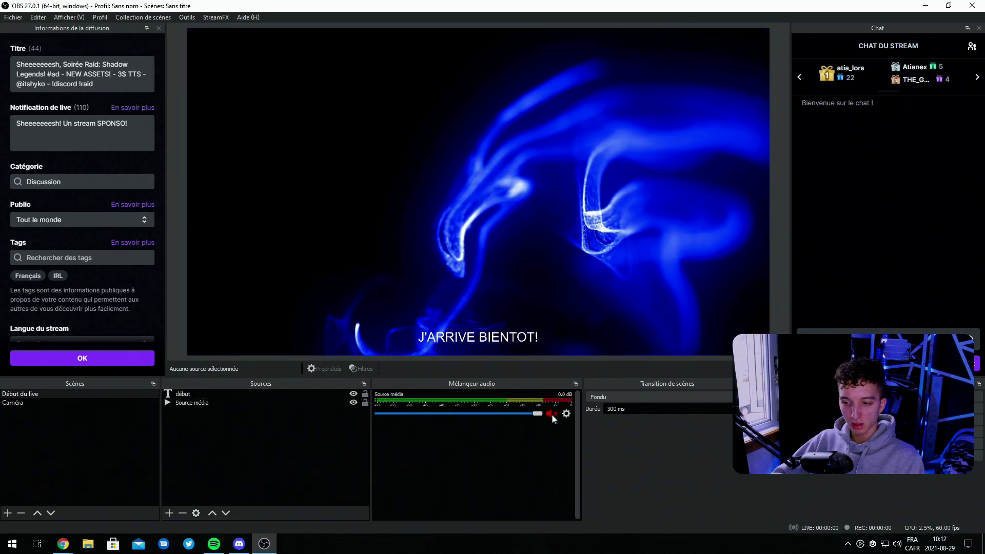
{"action": "left_click", "coordinate": [567, 413]}
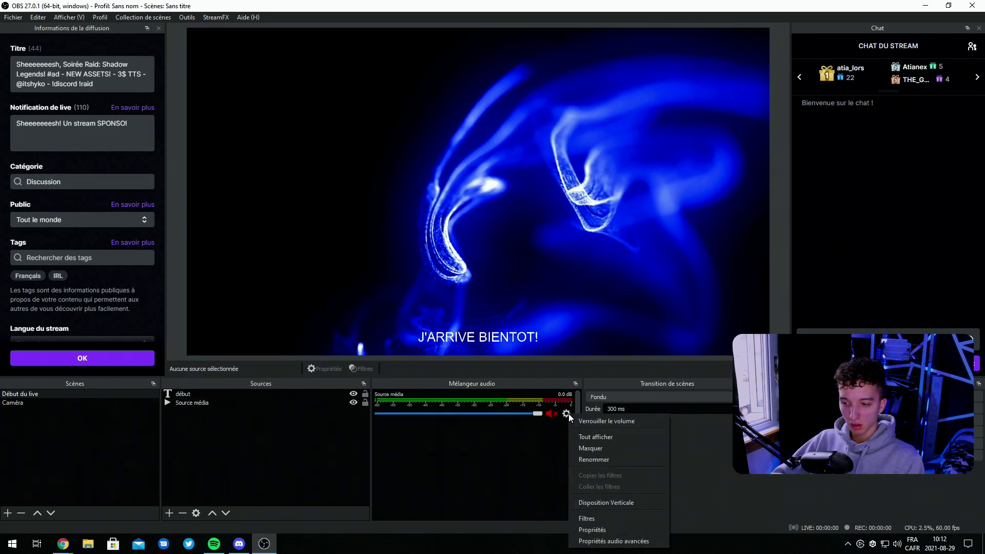
{"action": "left_click", "coordinate": [592, 448]}
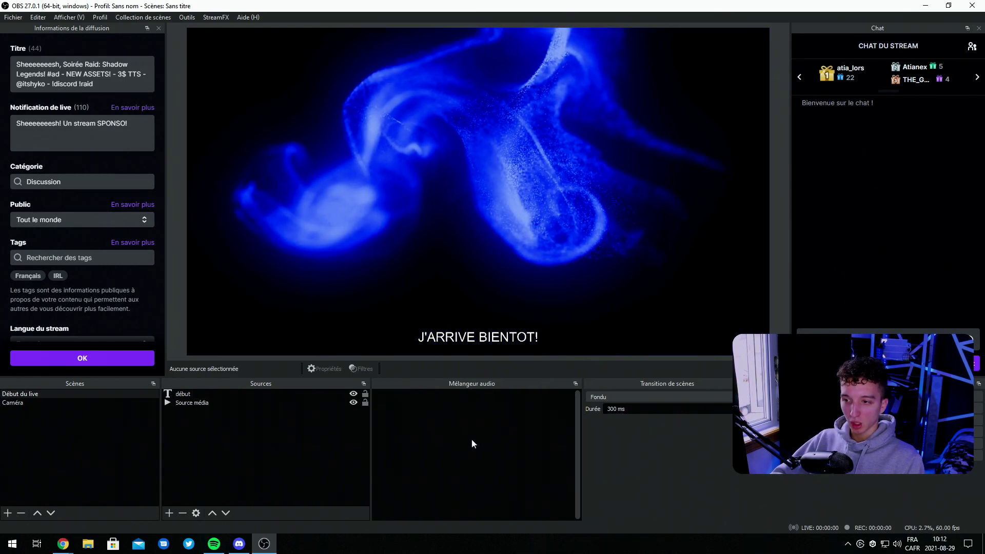
Step: Add an audio output capture source with the default name and default device to the Début du live scene
{"action": "left_click", "coordinate": [170, 513]}
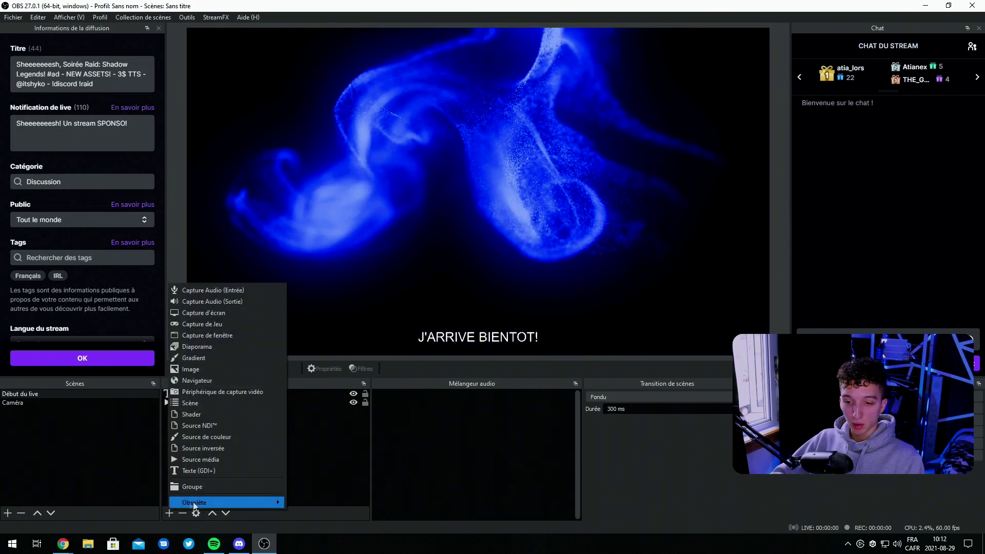
{"action": "mouse_move", "coordinate": [193, 501]}
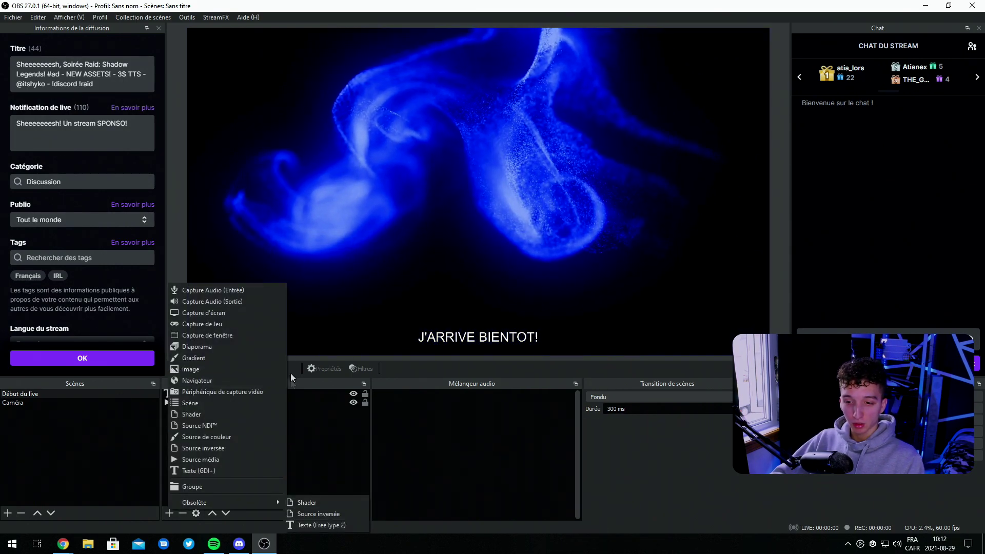
{"action": "left_click", "coordinate": [255, 302]}
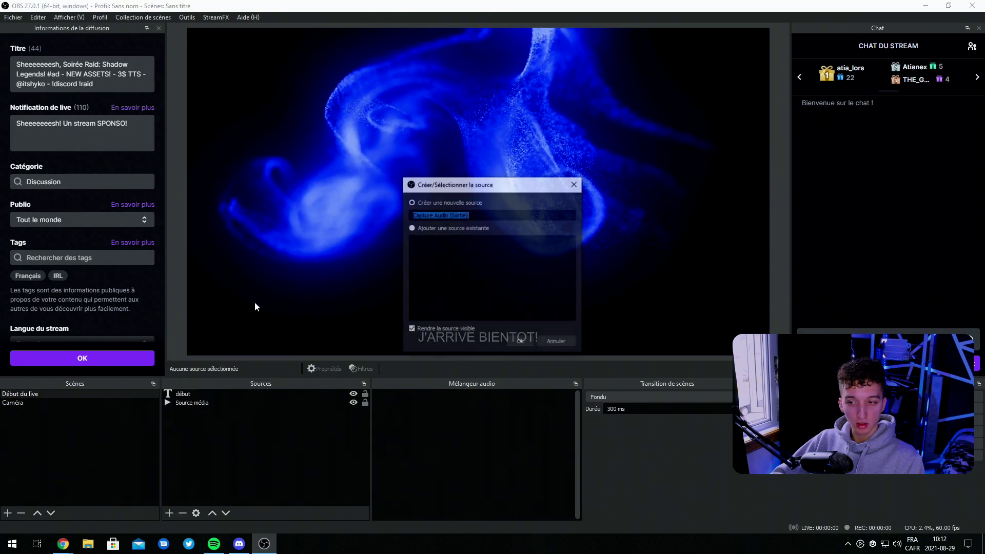
{"action": "left_click", "coordinate": [523, 340]}
{"action": "left_click", "coordinate": [896, 544]}
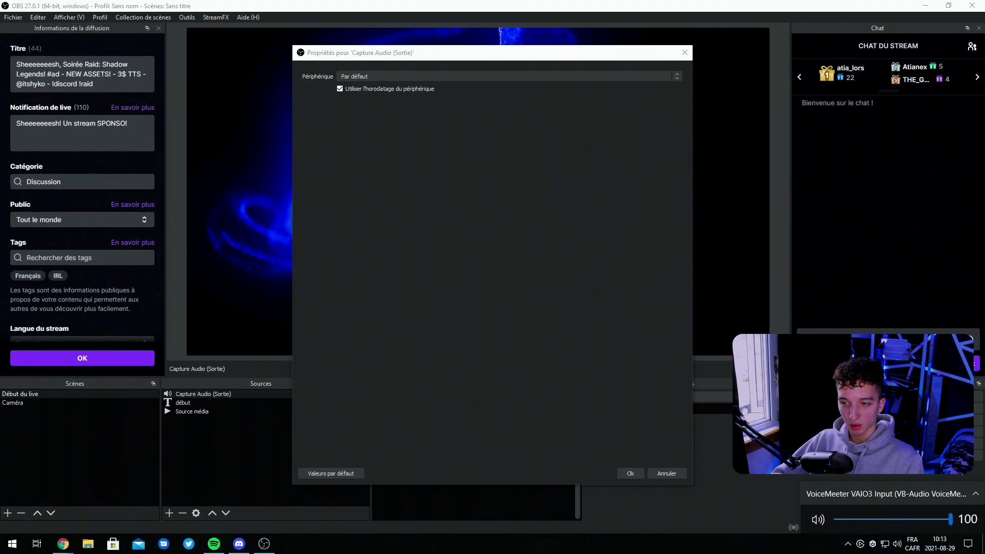
{"action": "key", "text": "Return"}
{"action": "left_click", "coordinate": [273, 441]}
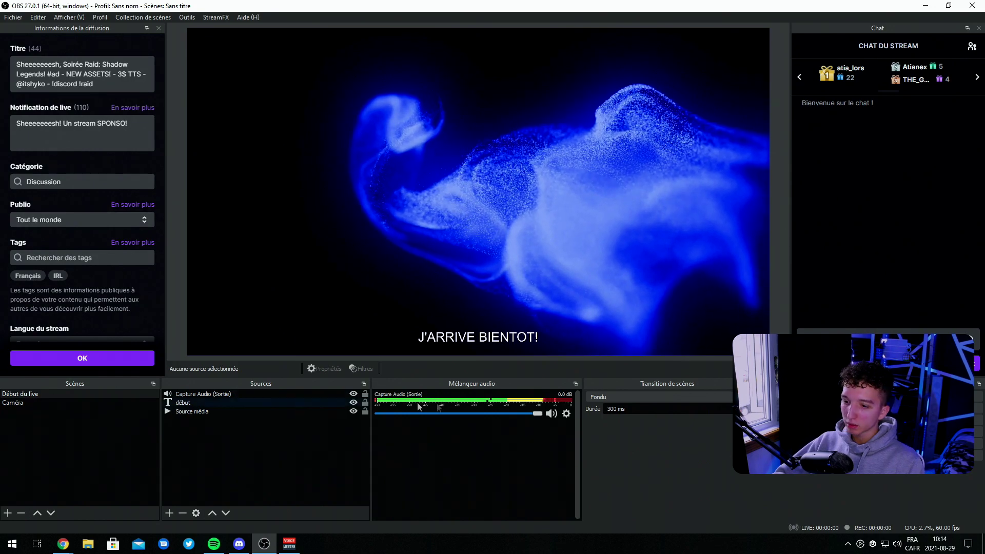
Step: Add a video capture device source with the default name and settings to the Caméra scene, reviewing the available devices
{"action": "left_click", "coordinate": [45, 402]}
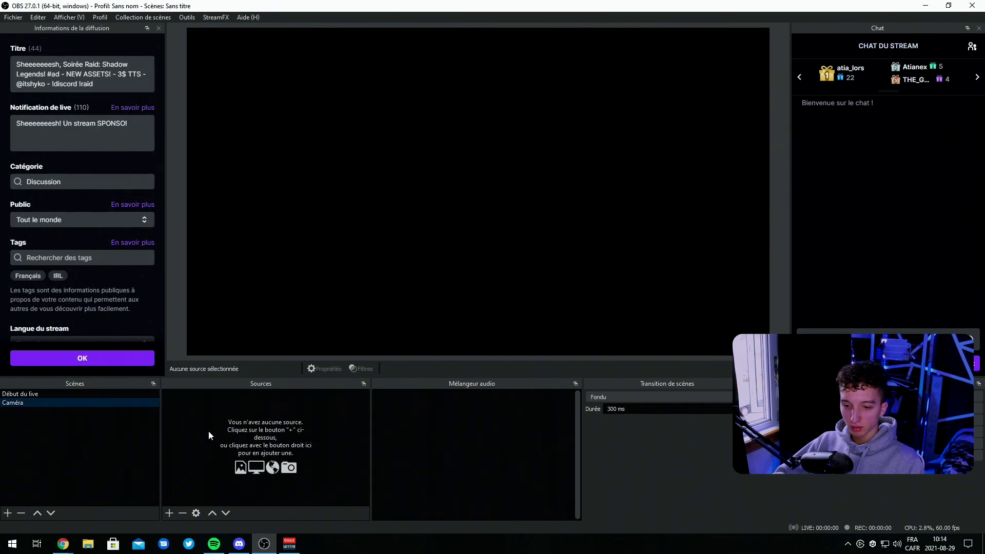
{"action": "left_click", "coordinate": [170, 513]}
{"action": "left_click", "coordinate": [254, 399]}
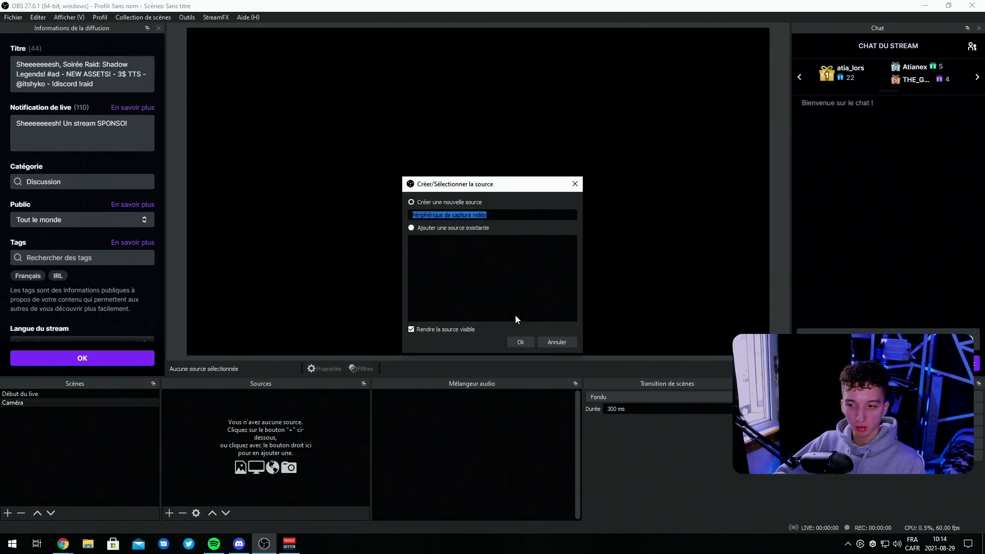
{"action": "left_click", "coordinate": [522, 341]}
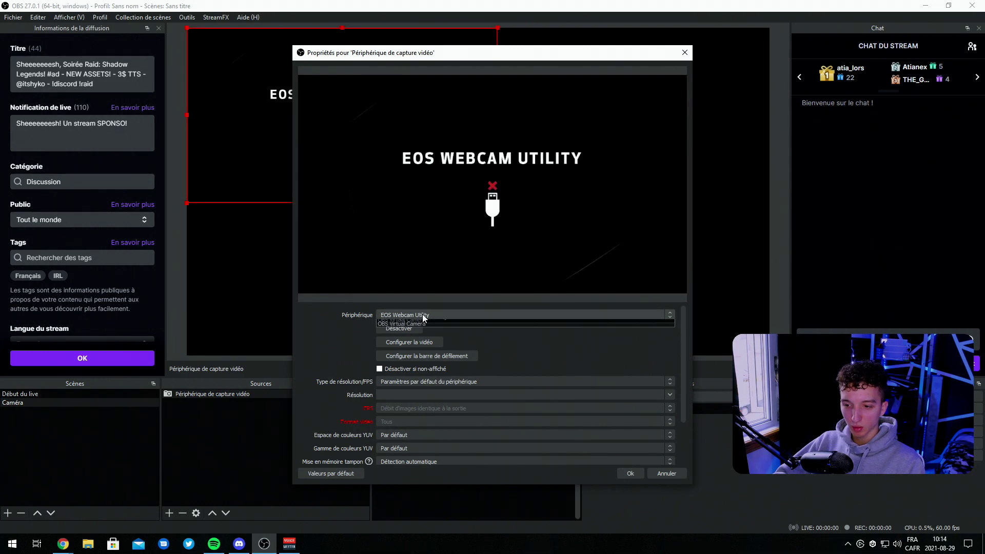
{"action": "left_click", "coordinate": [413, 315]}
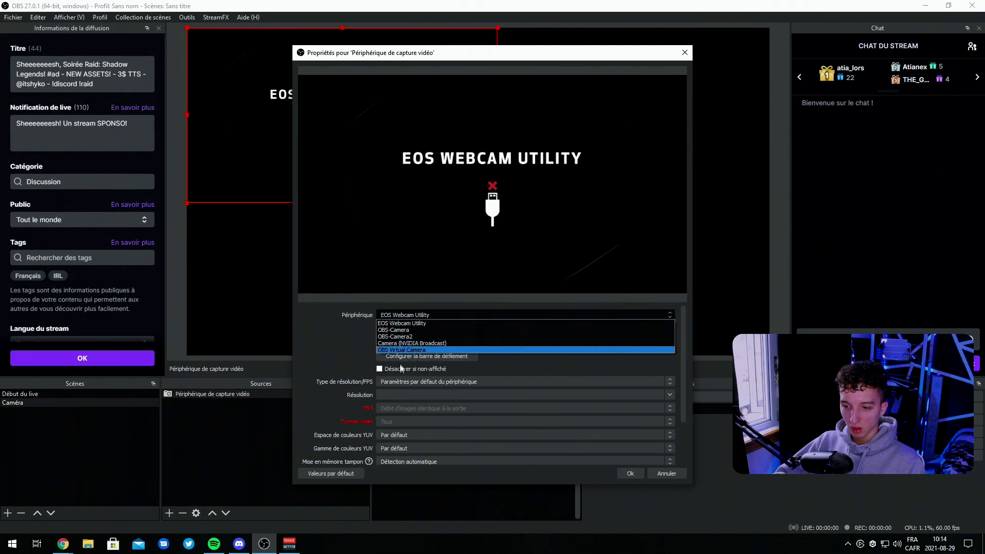
{"action": "left_click", "coordinate": [330, 327]}
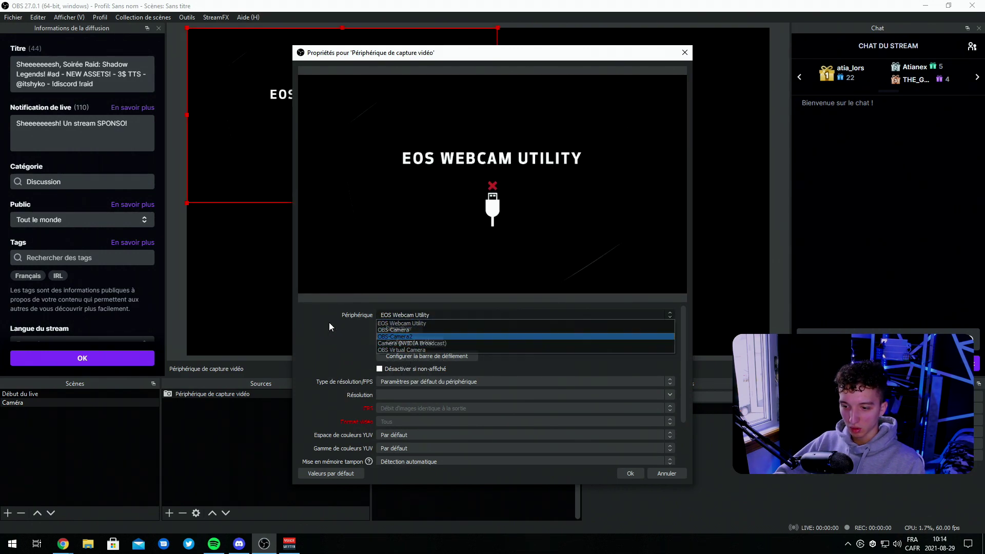
{"action": "left_click", "coordinate": [666, 475]}
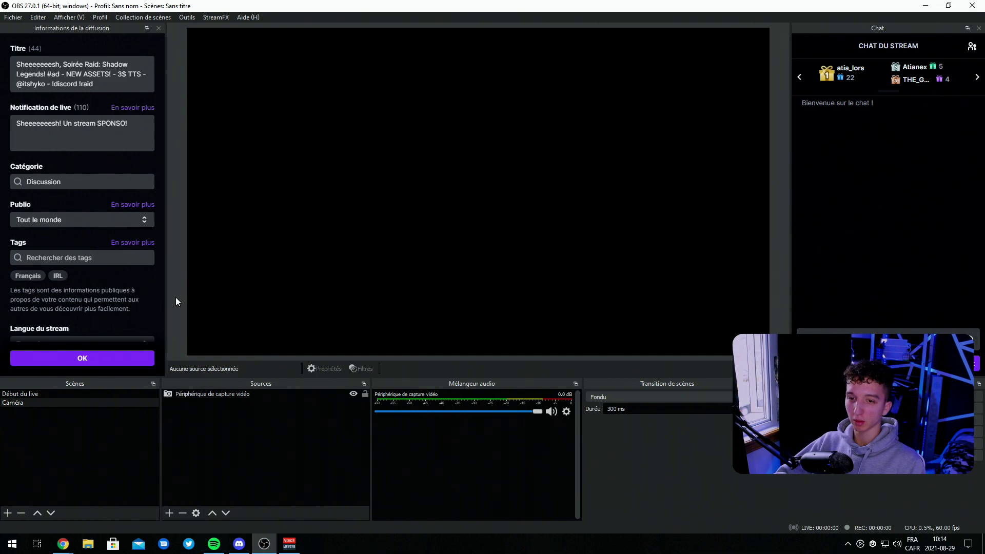
{"action": "left_click", "coordinate": [30, 394]}
{"action": "left_click", "coordinate": [37, 402]}
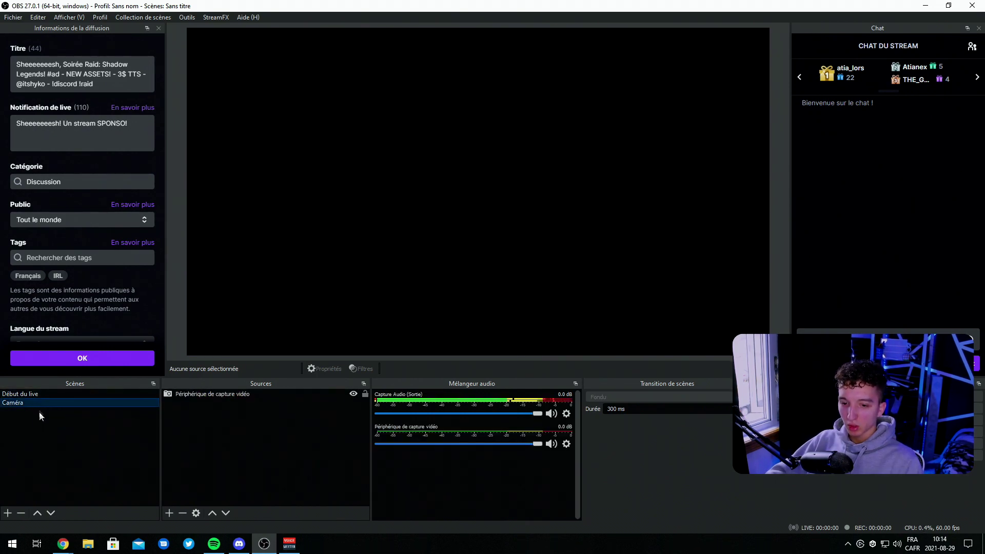
Step: Create a scene named "Jeux" and add a game capture source with the default name and settings to it
{"action": "left_click", "coordinate": [8, 512]}
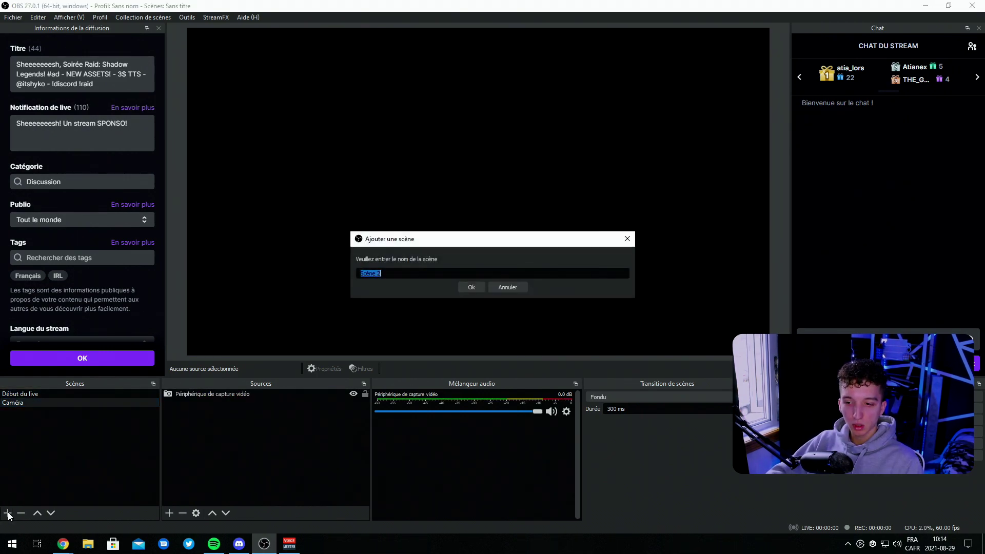
{"action": "type", "text": "Jeux"}
{"action": "key", "text": "Return"}
{"action": "left_click", "coordinate": [169, 512]}
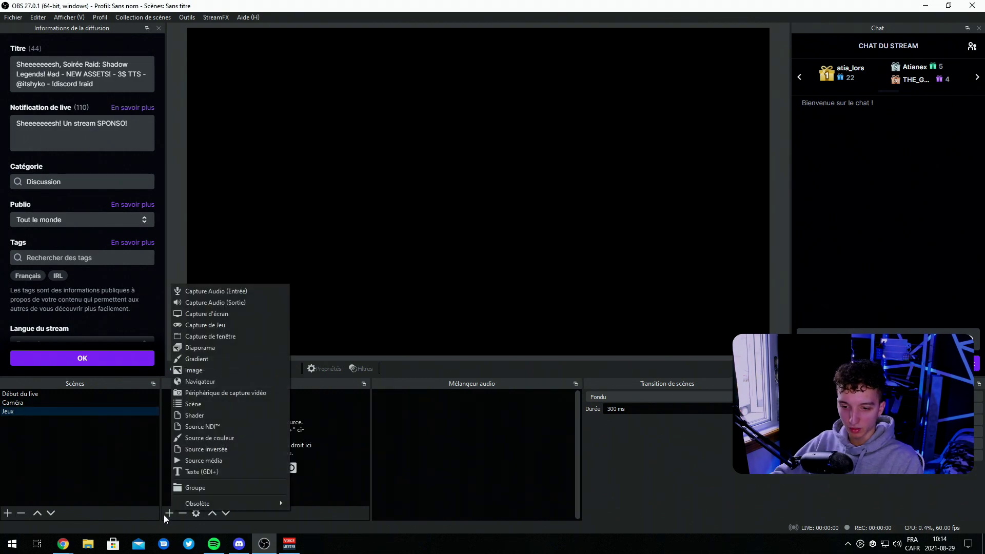
{"action": "left_click", "coordinate": [223, 325]}
{"action": "key", "text": "Return"}
{"action": "left_click", "coordinate": [670, 473]}
Step: Try a screen capture source with the default name and settings in the Jeux scene, and remove it
{"action": "left_click", "coordinate": [173, 511]}
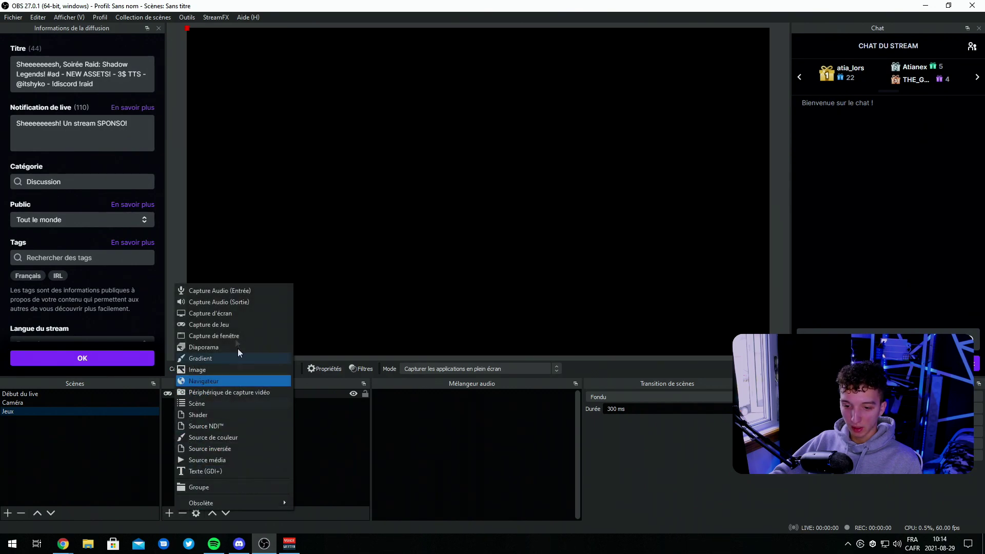
{"action": "left_click", "coordinate": [233, 313]}
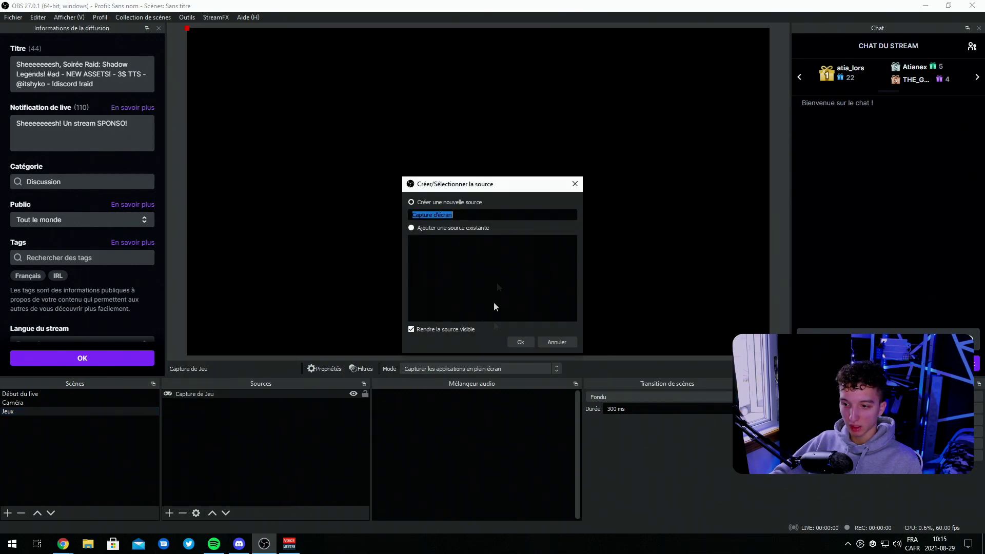
{"action": "left_click", "coordinate": [520, 341]}
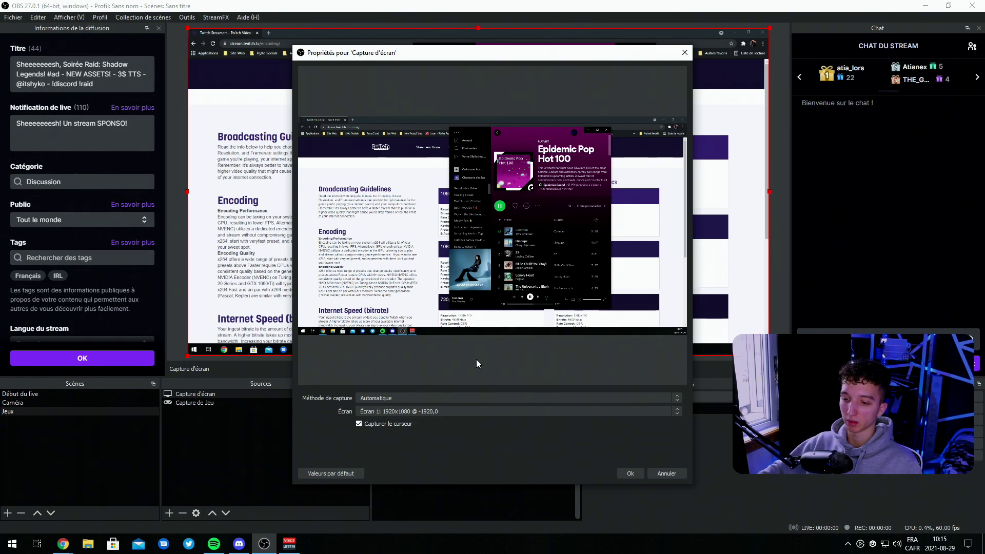
{"action": "left_click", "coordinate": [672, 474]}
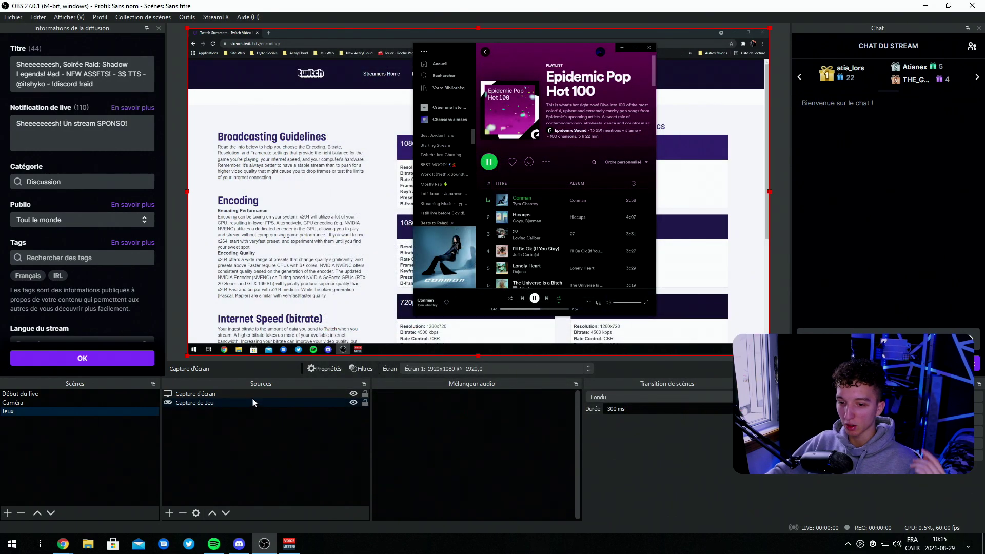
{"action": "left_click", "coordinate": [251, 395]}
{"action": "left_click", "coordinate": [182, 512]}
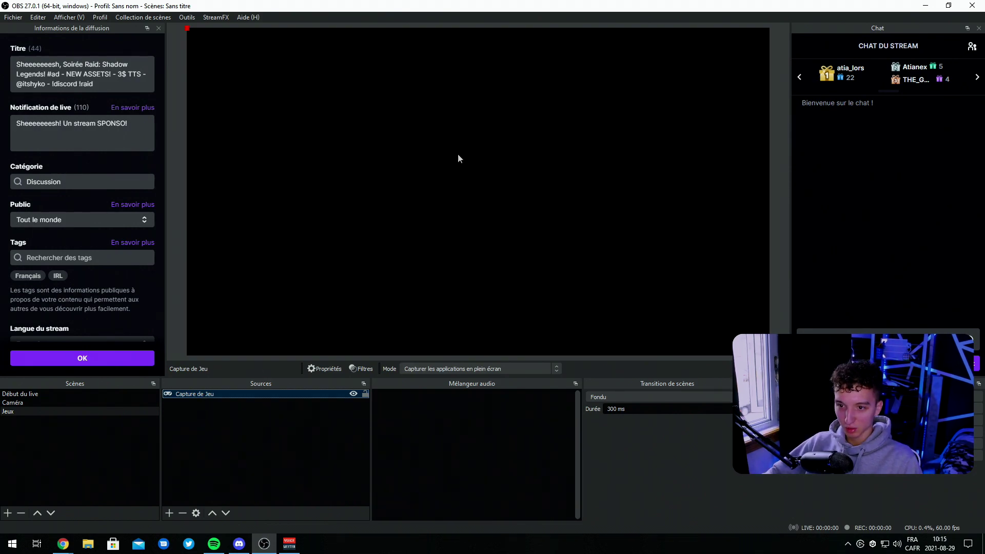
Step: Add the existing video capture device source from the Caméra scene to the Jeux scene
{"action": "left_click", "coordinate": [168, 512]}
{"action": "left_click", "coordinate": [218, 399]}
{"action": "left_click", "coordinate": [447, 228]}
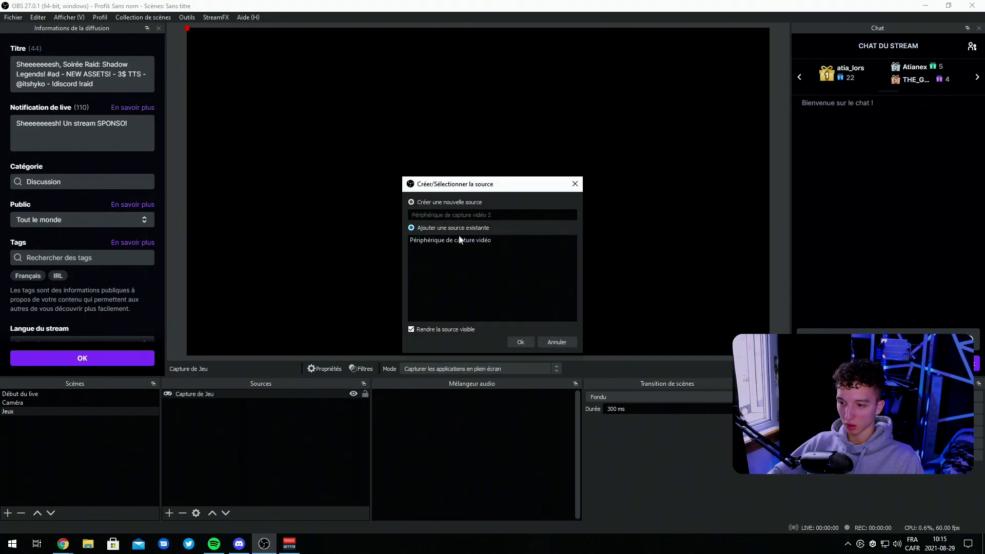
{"action": "left_click", "coordinate": [451, 240]}
{"action": "left_click", "coordinate": [511, 341]}
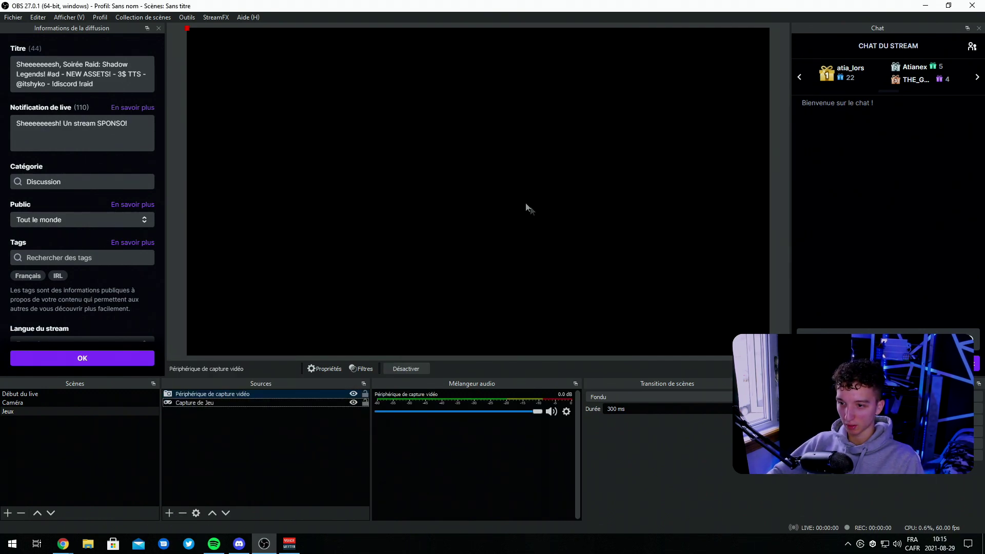
{"action": "left_click", "coordinate": [177, 137]}
Step: Switch between the Début du live and Jeux scenes to compare them, ending on Début du live
{"action": "left_click", "coordinate": [45, 393]}
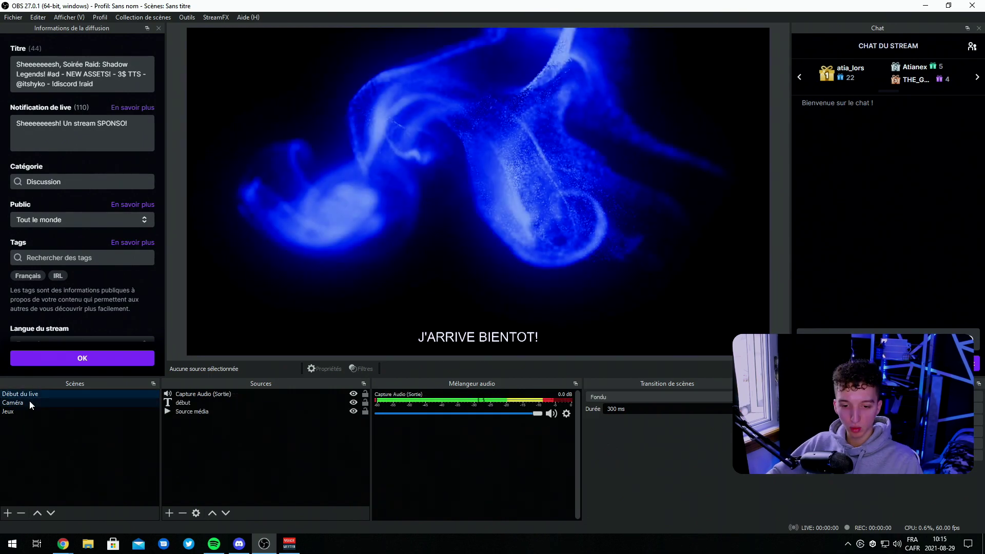
{"action": "left_click", "coordinate": [21, 411]}
{"action": "left_click", "coordinate": [39, 393]}
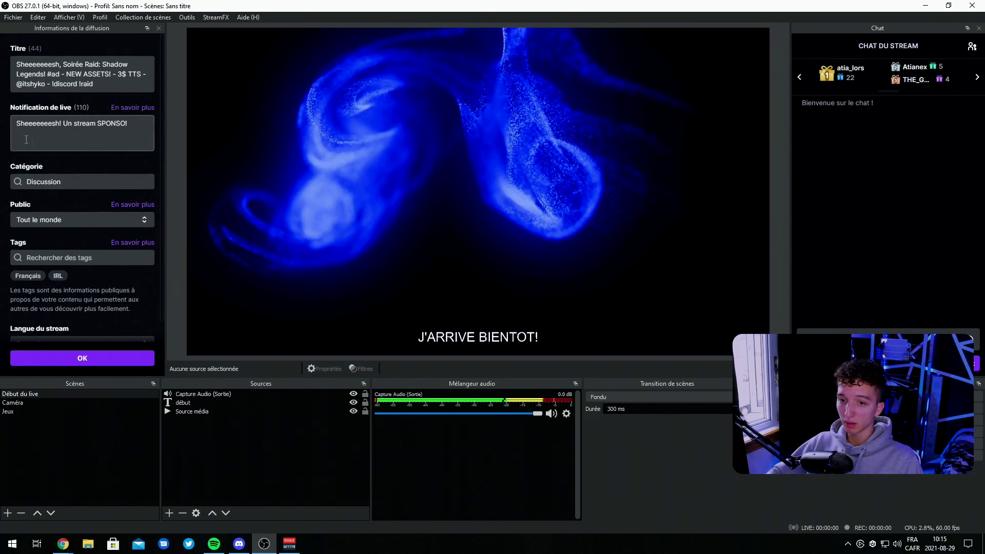
Step: Close the stream information dock, and close and restore the Chat dock
{"action": "left_click", "coordinate": [158, 27]}
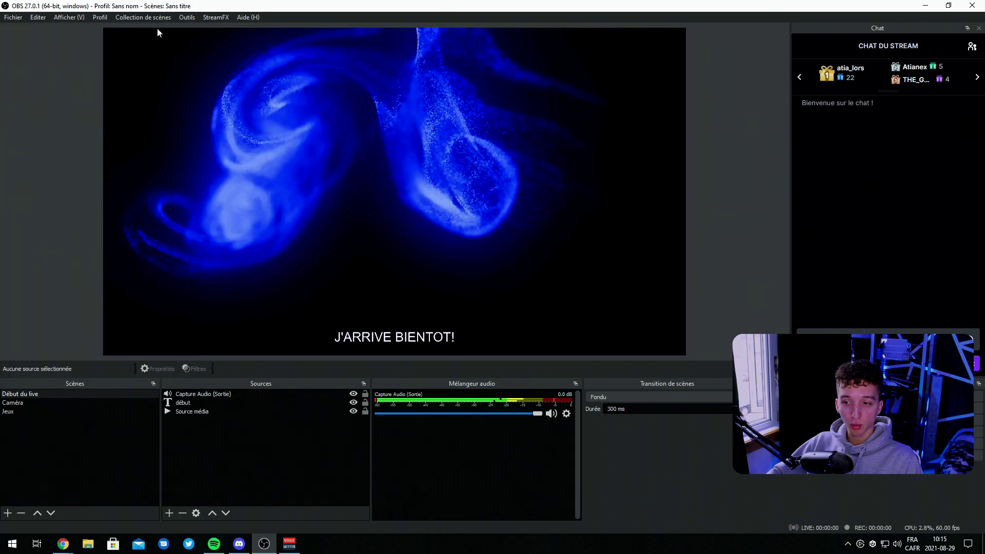
{"action": "left_click", "coordinate": [978, 28]}
{"action": "left_click", "coordinate": [69, 17]}
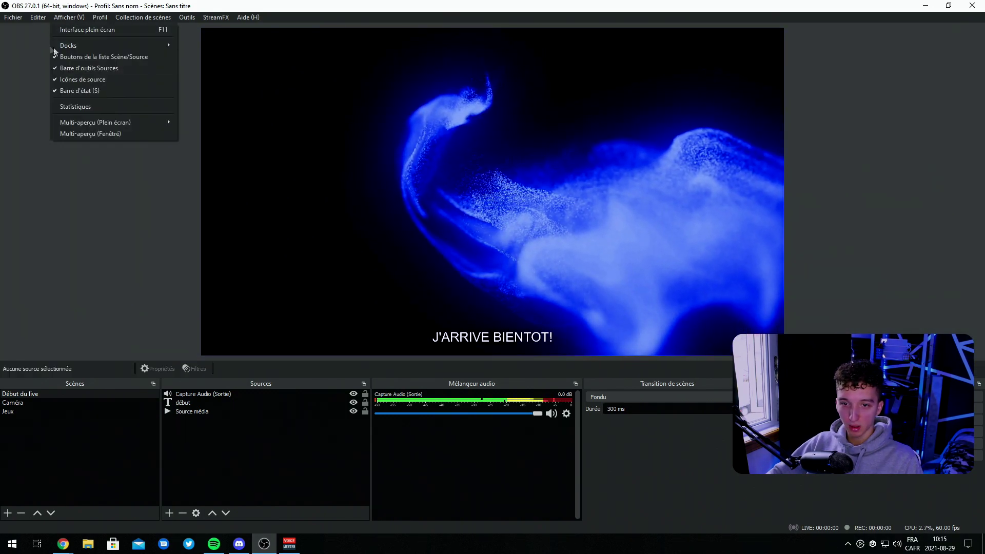
{"action": "mouse_move", "coordinate": [88, 45]}
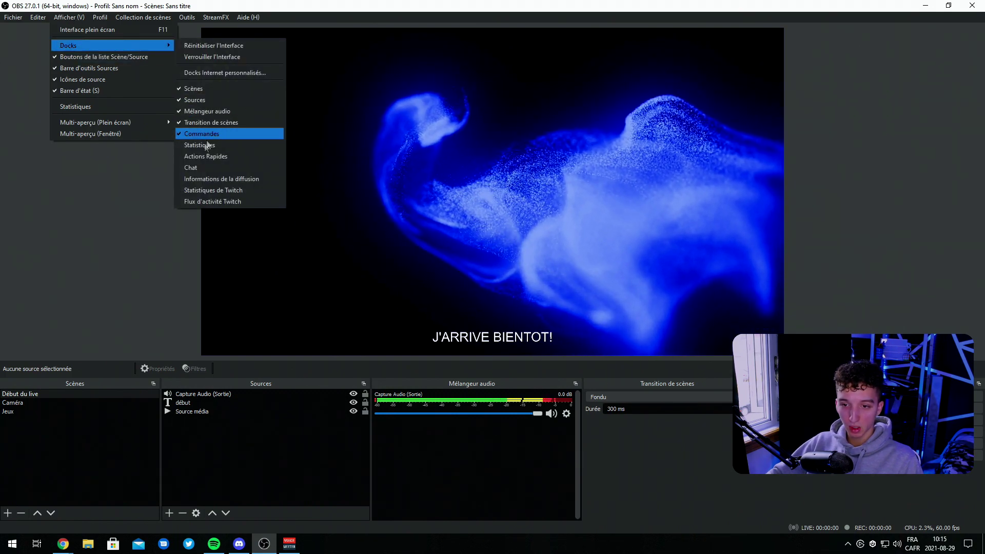
{"action": "left_click", "coordinate": [193, 168]}
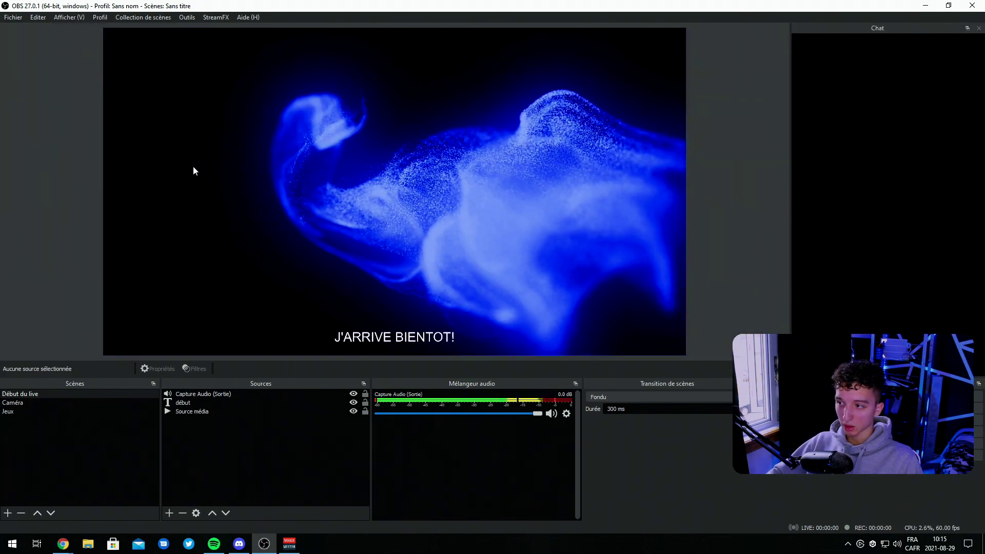
Step: Show the Twitch activity feed dock and place it between the preview and the Chat dock
{"action": "left_click", "coordinate": [74, 17]}
{"action": "mouse_move", "coordinate": [72, 45]}
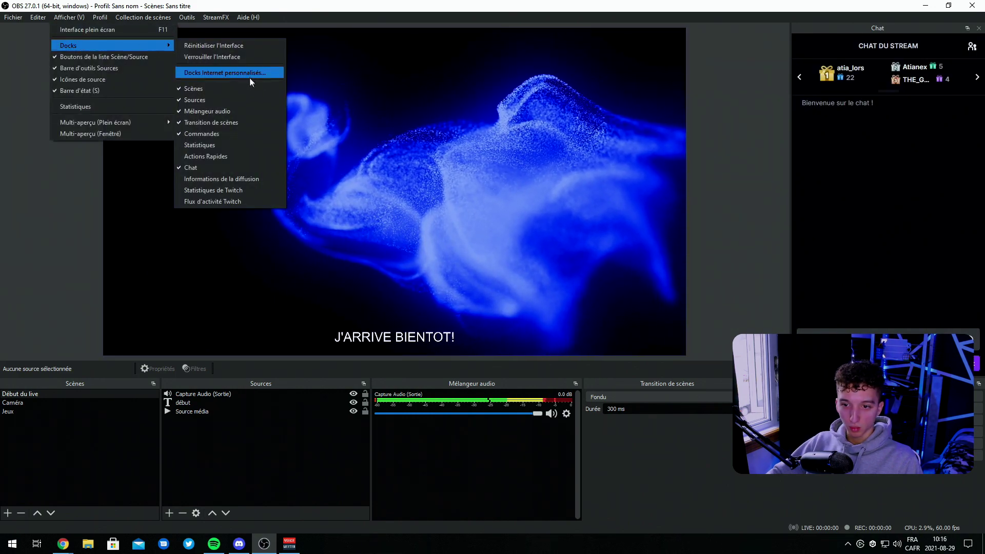
{"action": "left_click", "coordinate": [217, 201]}
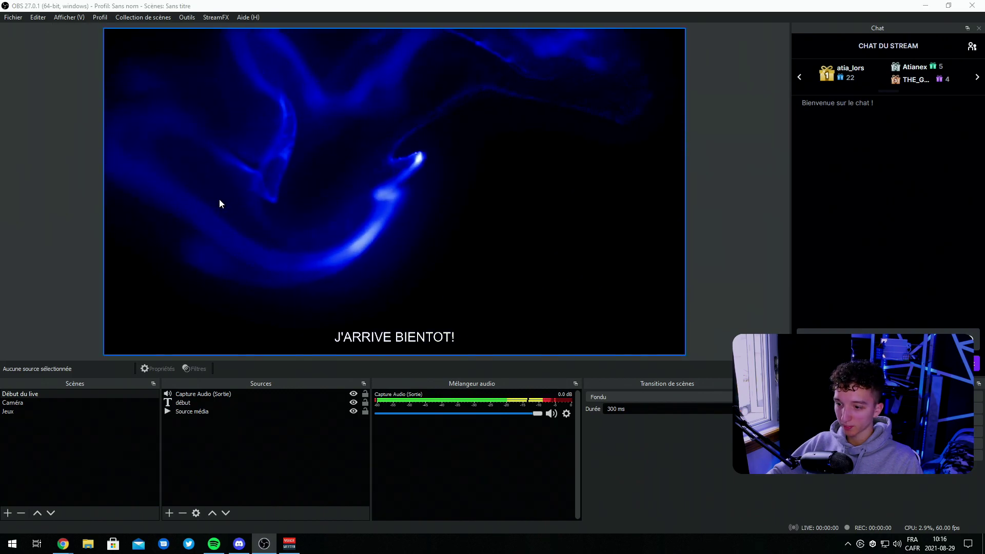
{"action": "left_click_drag", "start_coordinate": [798, 130], "coordinate": [595, 136]}
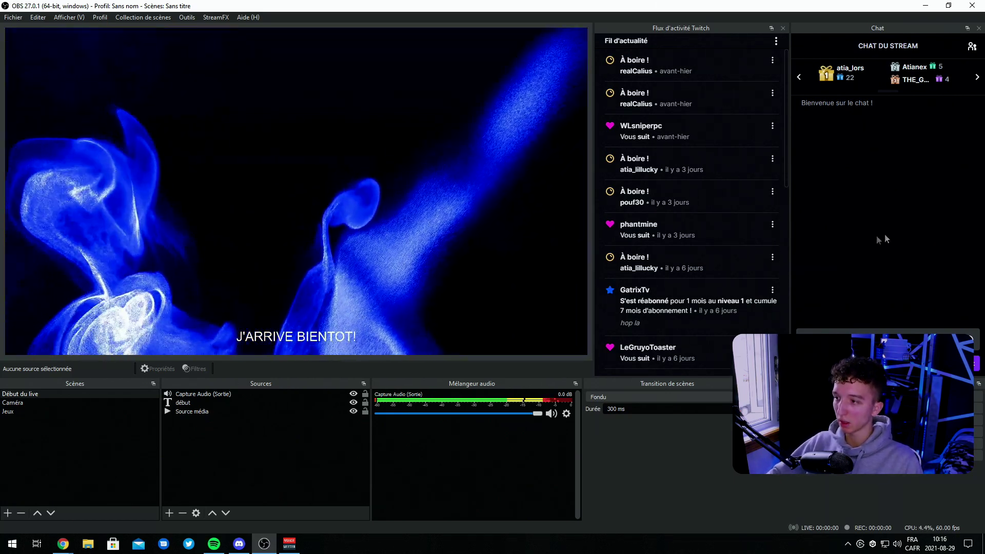
Step: Show the Twitch statistics dock and place it between the audio mixer and the scene transitions
{"action": "left_click", "coordinate": [69, 17]}
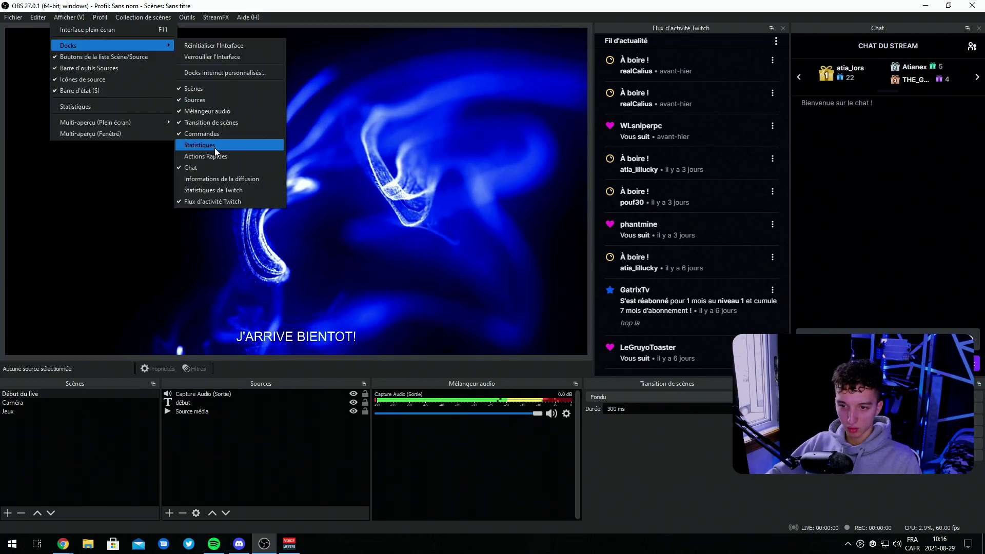
{"action": "left_click", "coordinate": [226, 189]}
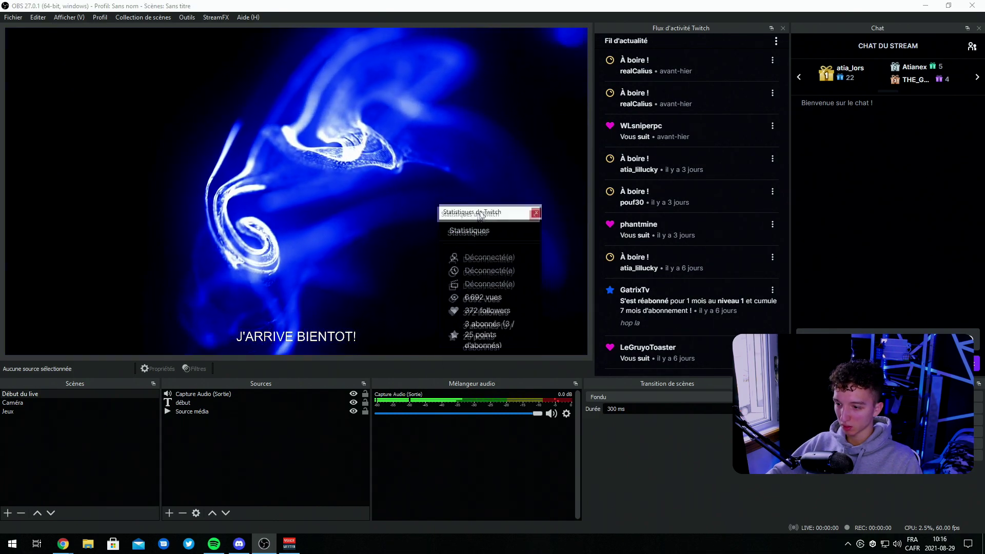
{"action": "left_click_drag", "start_coordinate": [477, 211], "coordinate": [568, 431]}
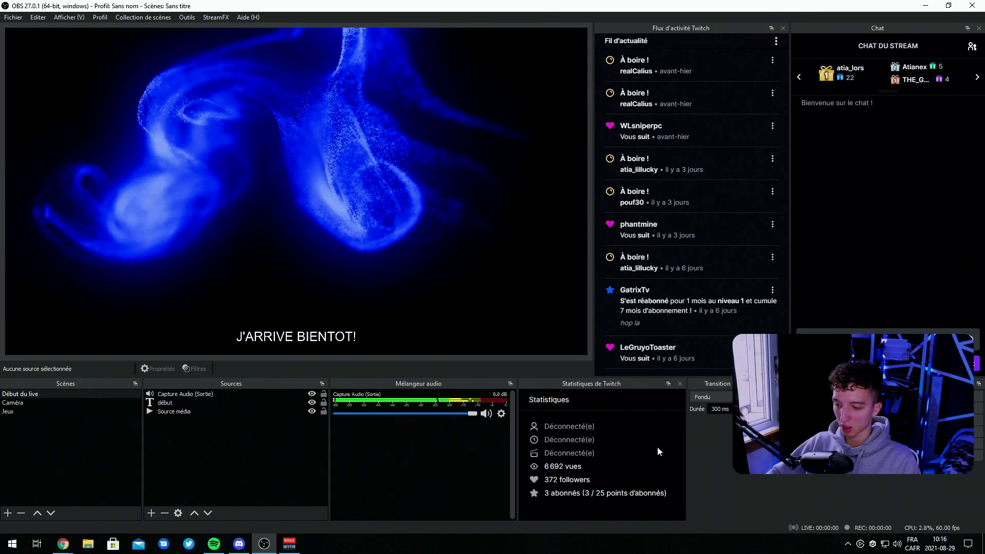
Step: Show the Actions Rapides dock in the interface
{"action": "left_click", "coordinate": [69, 17]}
{"action": "mouse_move", "coordinate": [66, 46]}
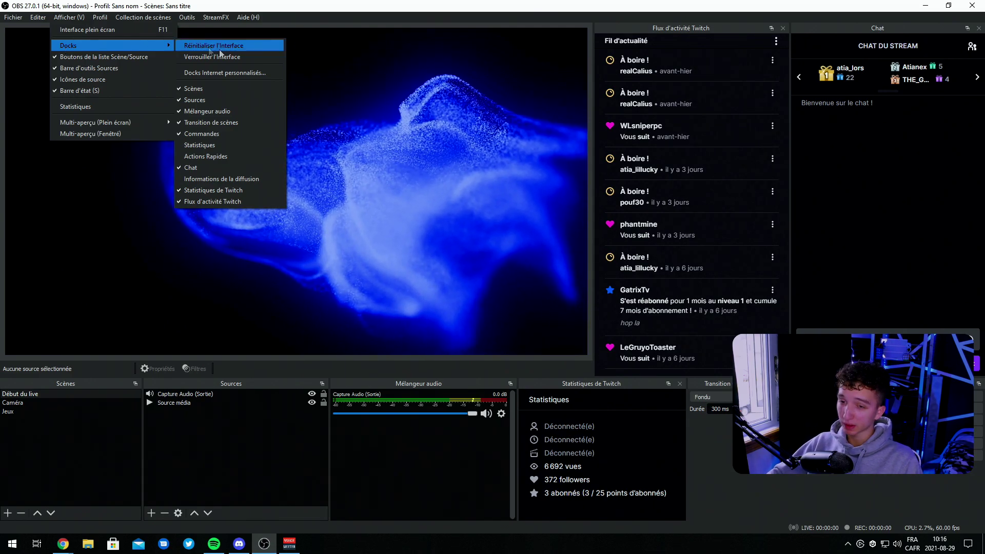
{"action": "left_click", "coordinate": [238, 155]}
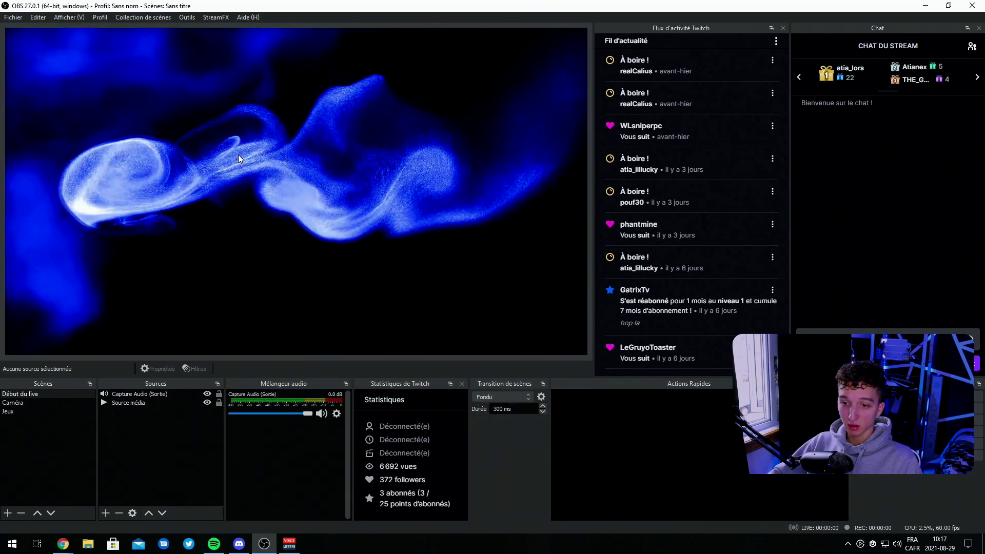
Step: Place the Actions Rapides dock between the preview and the Twitch activity feed, and resize the upper docks so its tiles fit in two columns
{"action": "left_click_drag", "start_coordinate": [692, 384], "coordinate": [664, 105]}
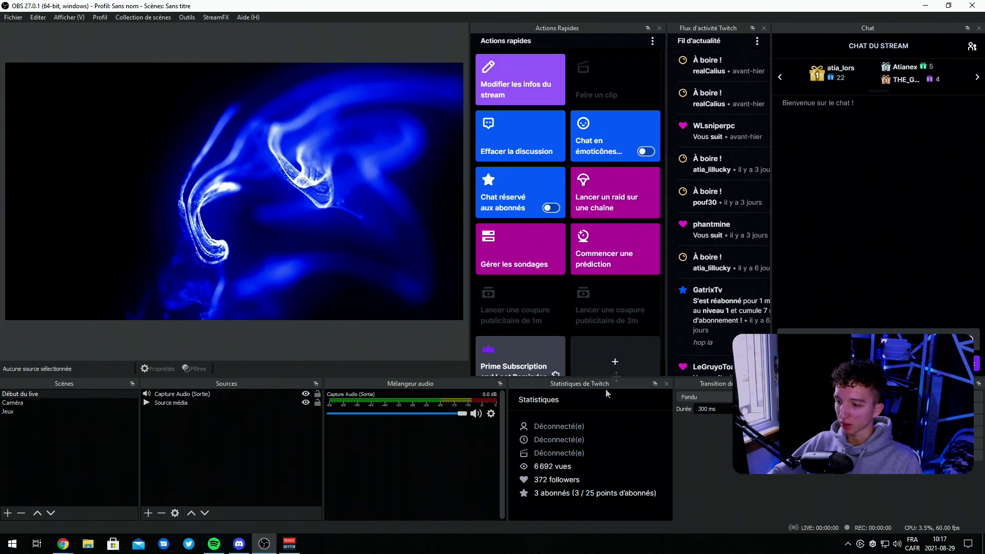
{"action": "left_click_drag", "start_coordinate": [514, 379], "coordinate": [528, 416]}
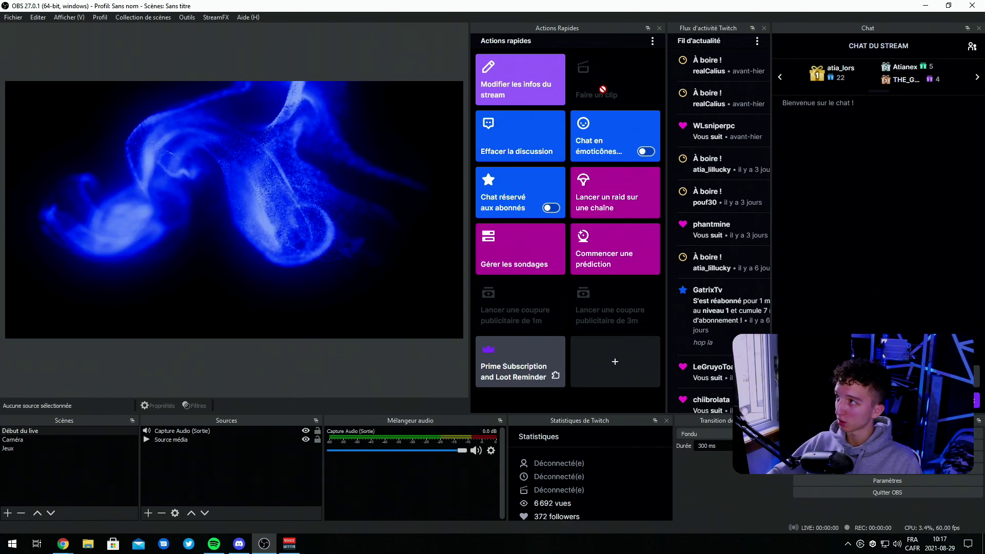
{"action": "left_click_drag", "start_coordinate": [468, 44], "coordinate": [393, 46]}
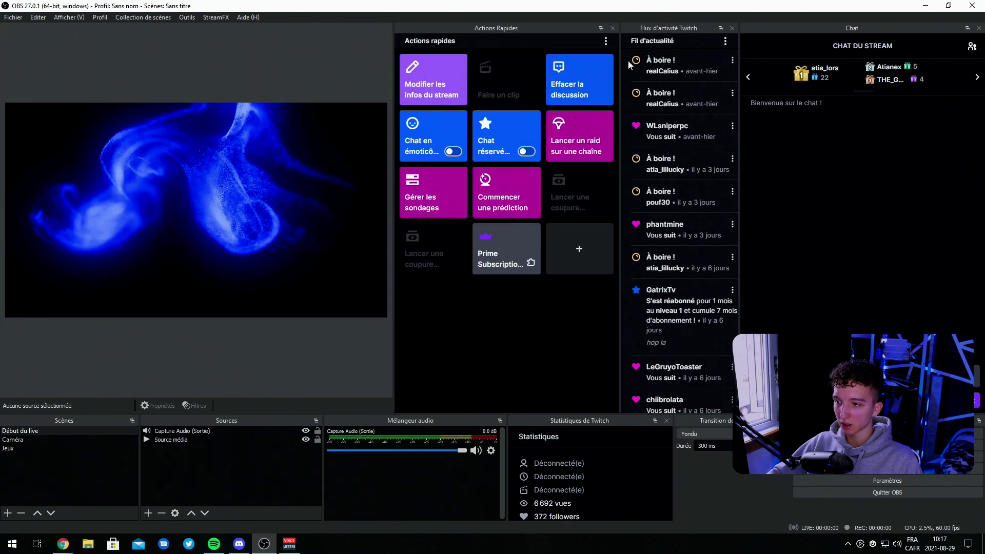
{"action": "left_click_drag", "start_coordinate": [619, 101], "coordinate": [568, 123]}
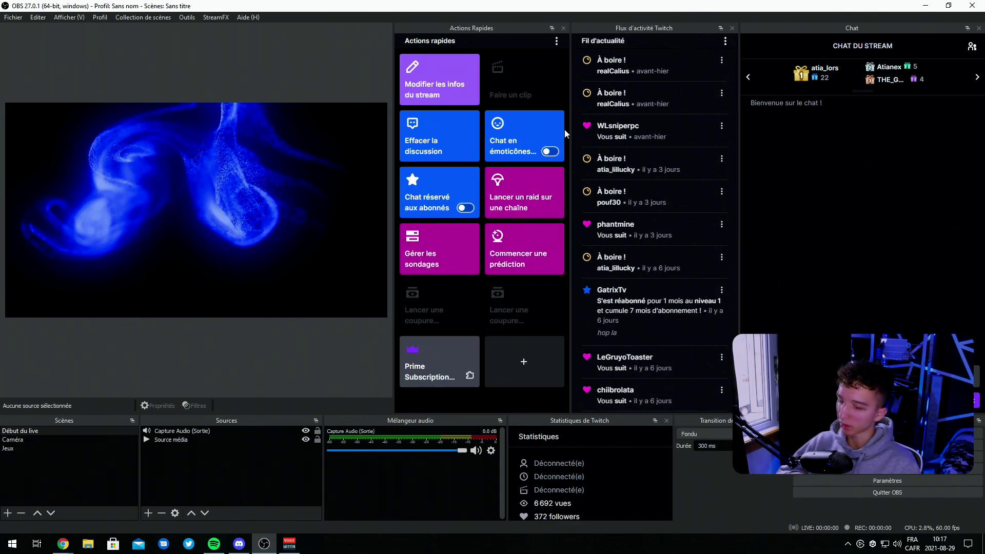
Step: Try to add a custom browser dock named Actons Rapide with an empty URL, and close the custom docks settings
{"action": "left_click", "coordinate": [70, 16]}
{"action": "mouse_move", "coordinate": [121, 47]}
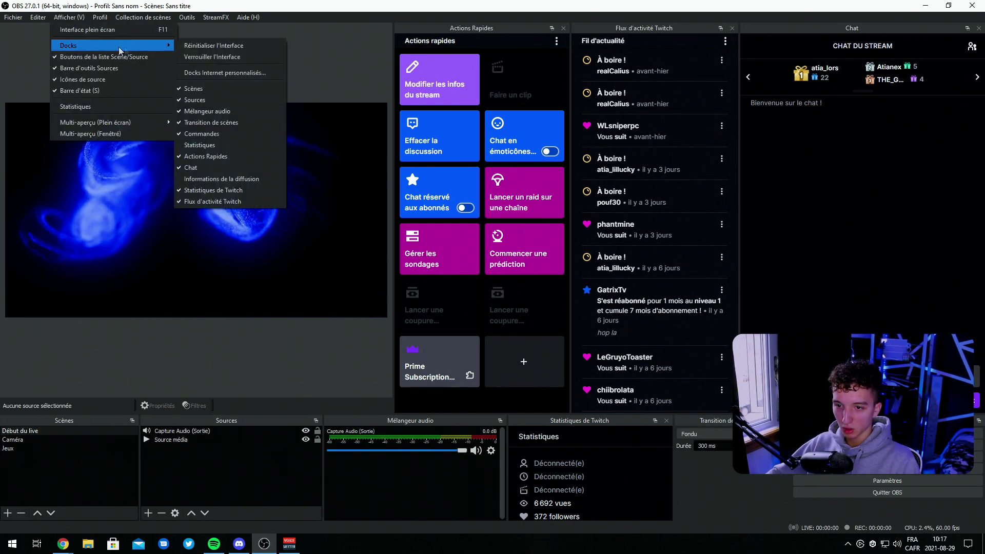
{"action": "left_click", "coordinate": [226, 72]}
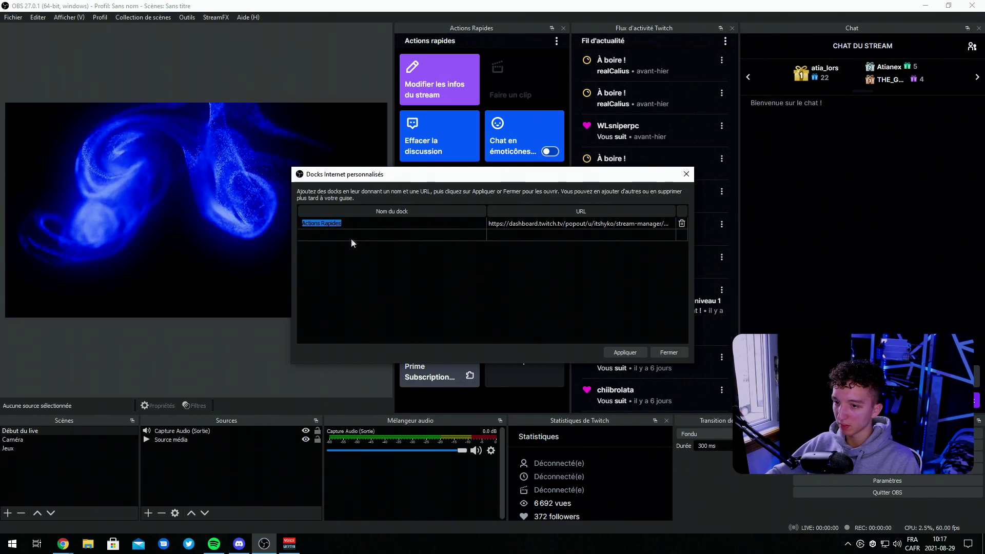
{"action": "left_click", "coordinate": [345, 235]}
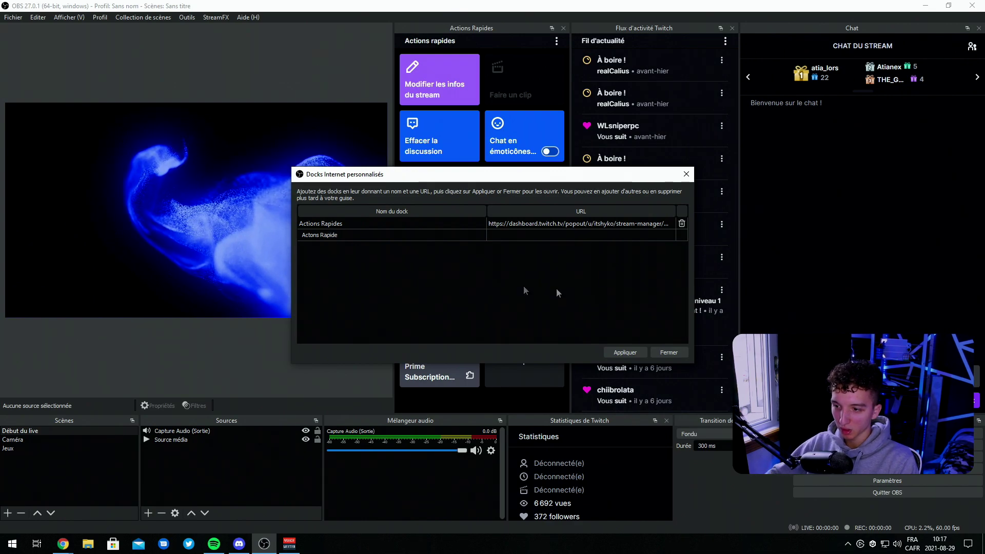
{"action": "left_click", "coordinate": [616, 235]}
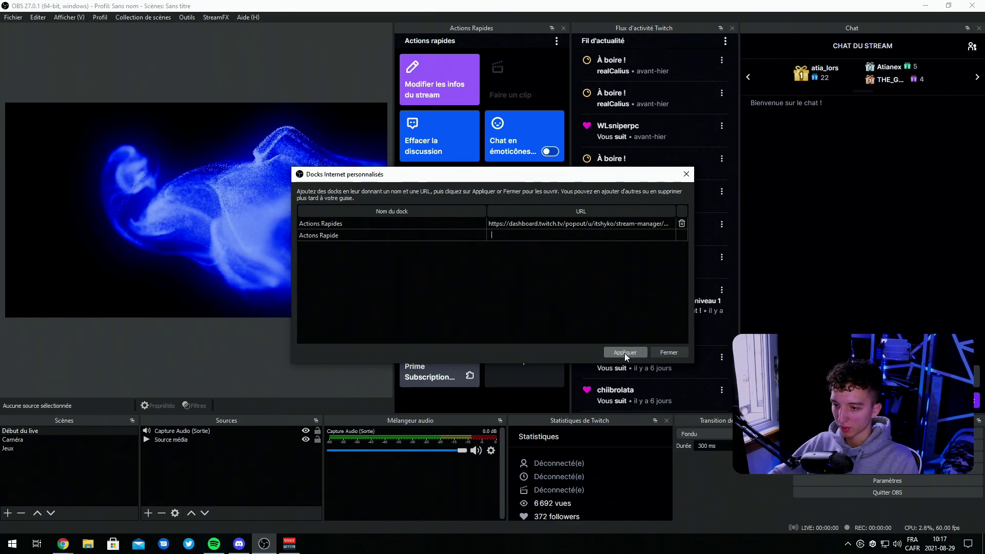
{"action": "left_click", "coordinate": [624, 352]}
{"action": "left_click", "coordinate": [665, 352]}
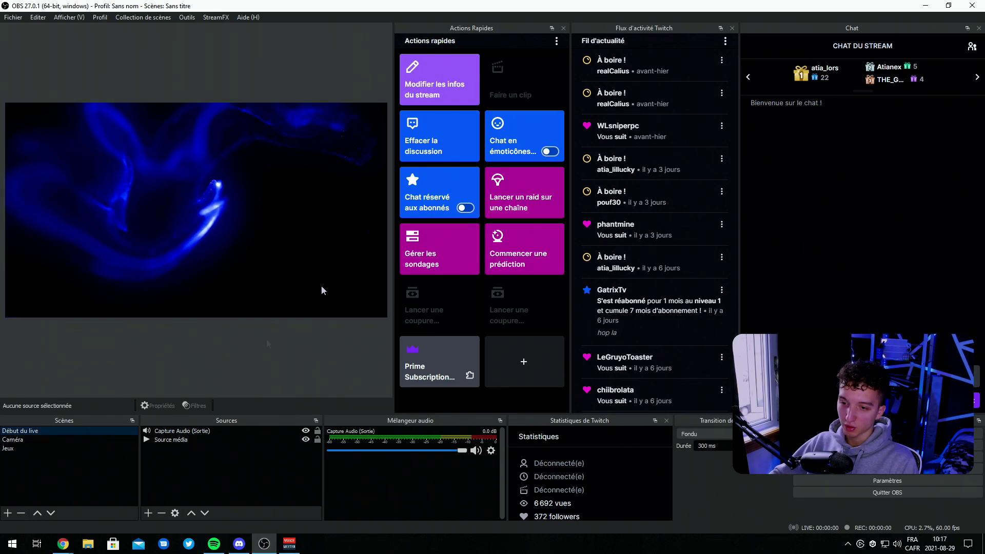
Step: Widen the preview by narrowing the Actions Rapides dock, and make the lower row of docks taller
{"action": "left_click_drag", "start_coordinate": [482, 28], "coordinate": [426, 205]}
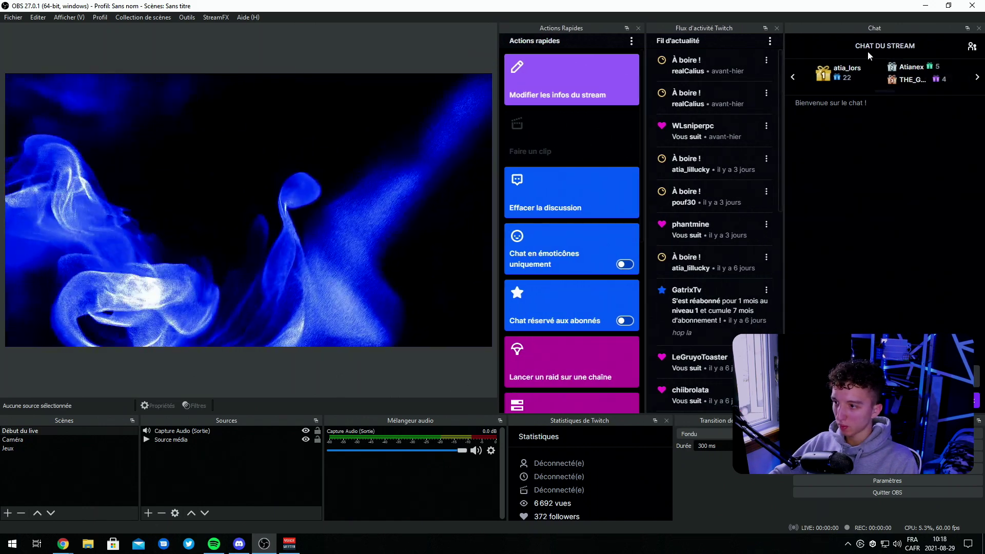
{"action": "left_click", "coordinate": [21, 440]}
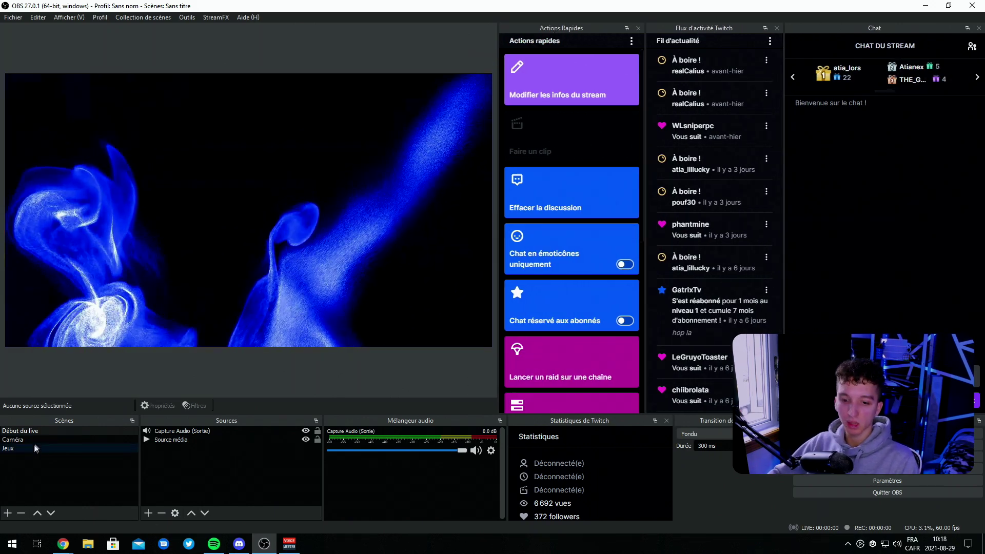
{"action": "left_click", "coordinate": [53, 430]}
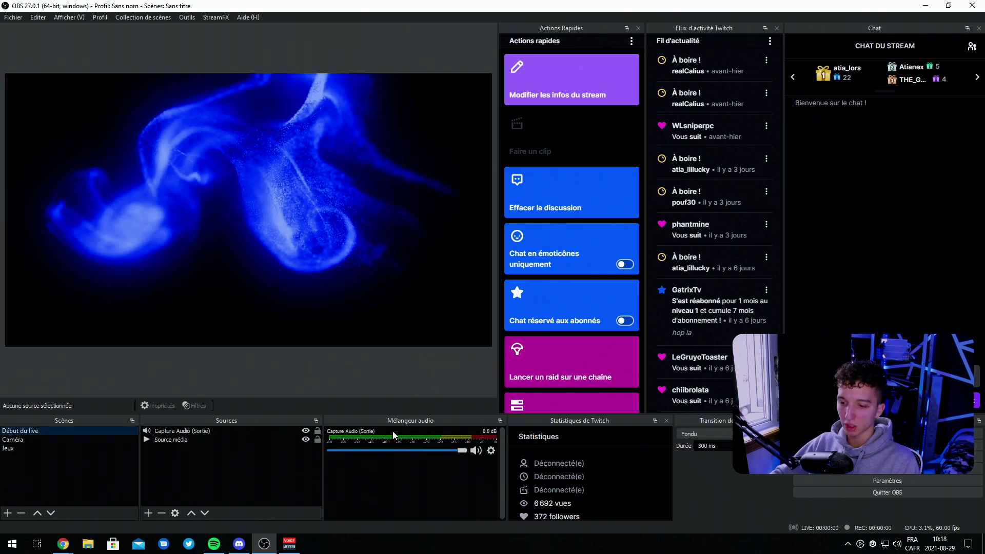
{"action": "left_click_drag", "start_coordinate": [571, 413], "coordinate": [566, 361]}
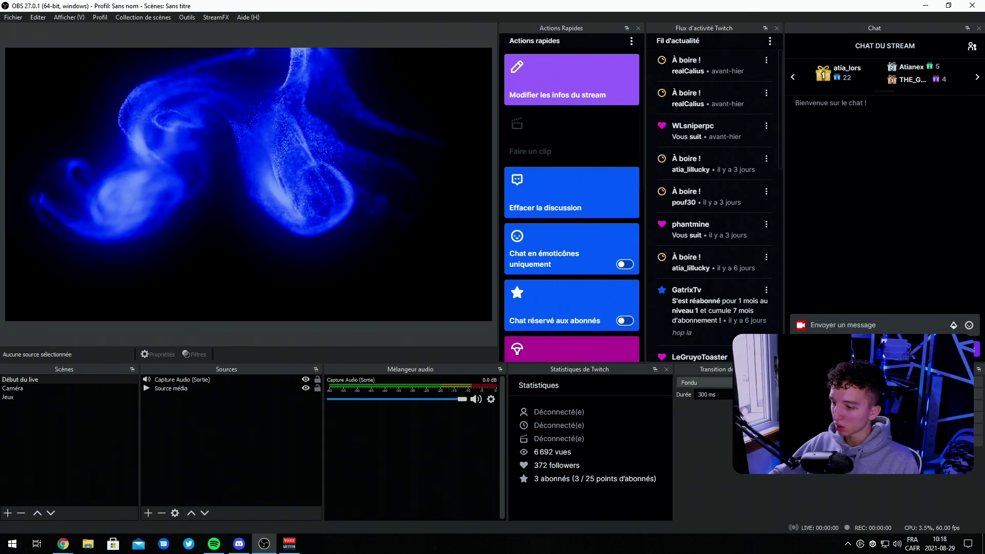
Step: Keep Fondu as the scene transition with a duration of 800 ms, and test it by switching to the Caméra scene
{"action": "key", "text": "alt+Down"}
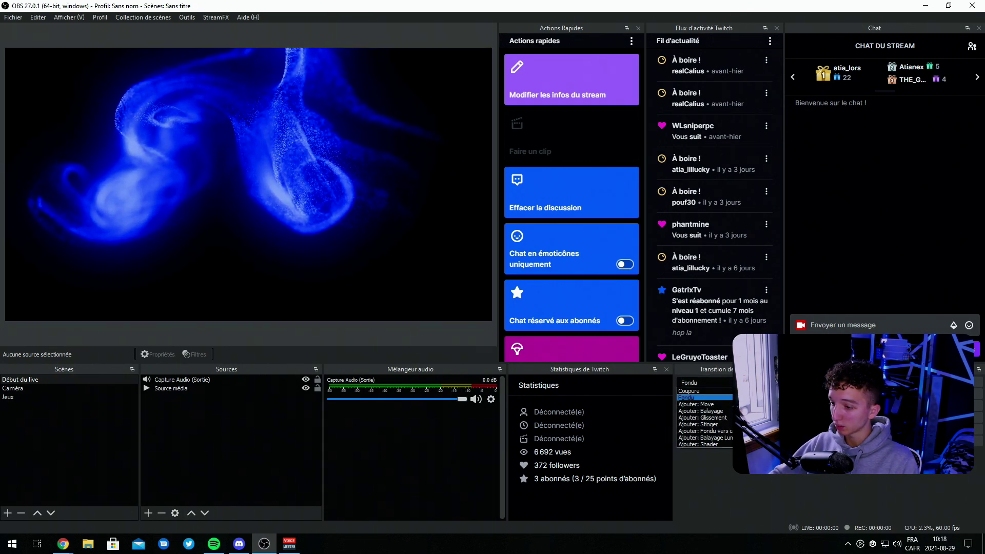
{"action": "left_click", "coordinate": [716, 399]}
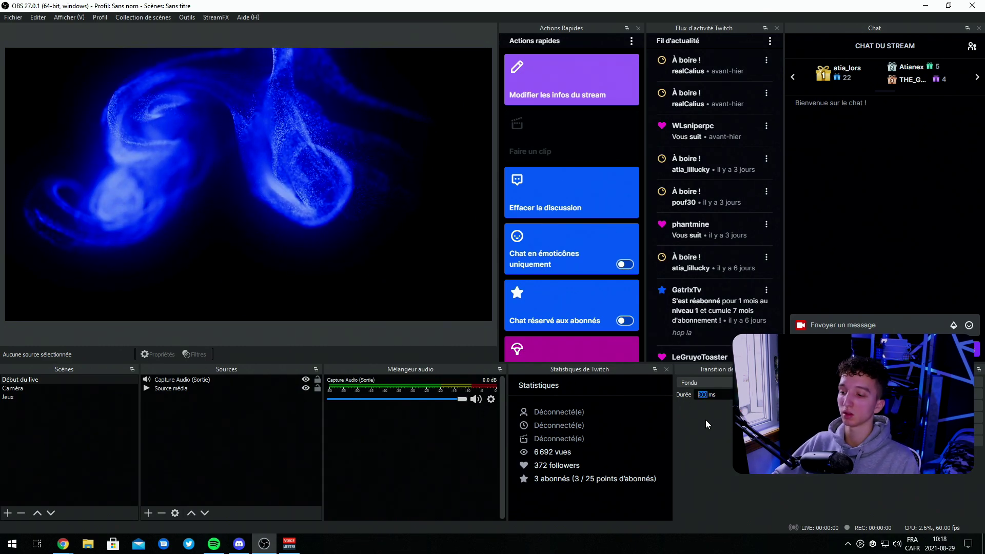
{"action": "type", "text": "800"}
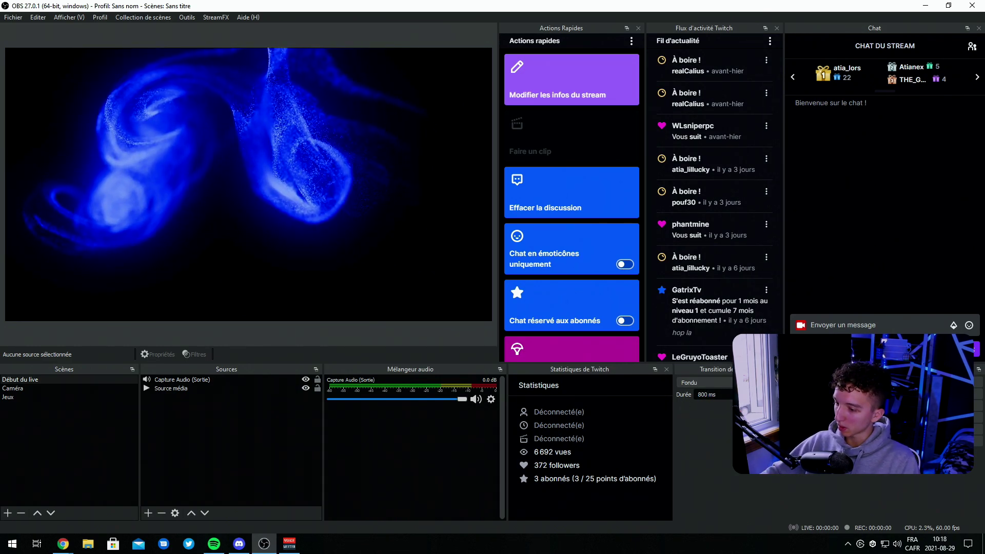
{"action": "left_click", "coordinate": [20, 388]}
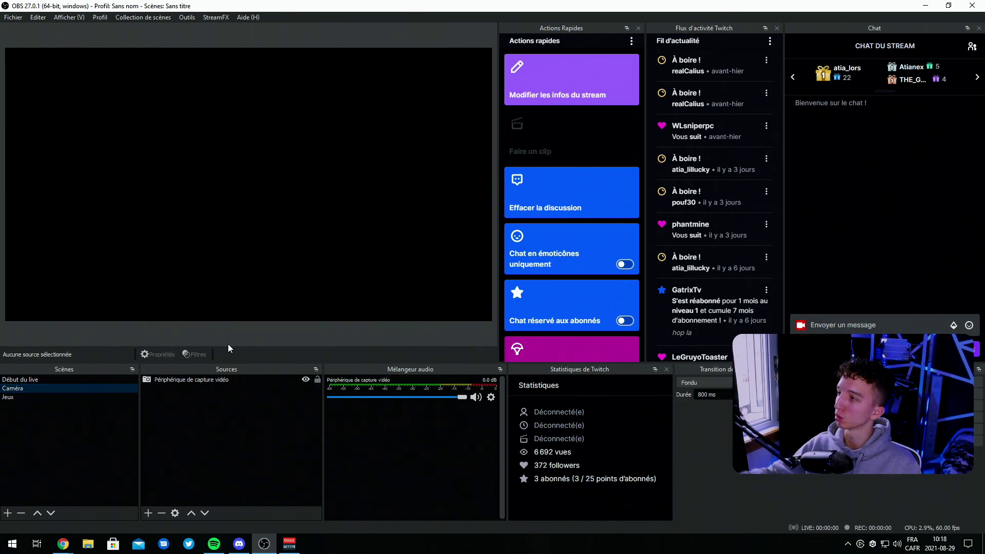
Step: Add a Balayage Luma scene transition under its default name and preview it with the Balayage horizontal image
{"action": "left_click", "coordinate": [713, 383]}
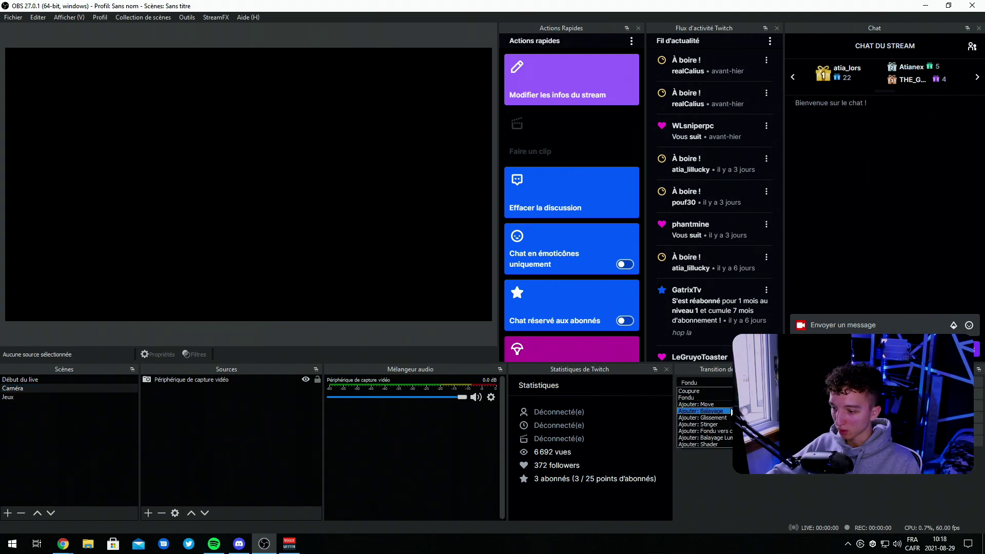
{"action": "scroll", "coordinate": [730, 446], "scroll_direction": "down", "scroll_amount": 1}
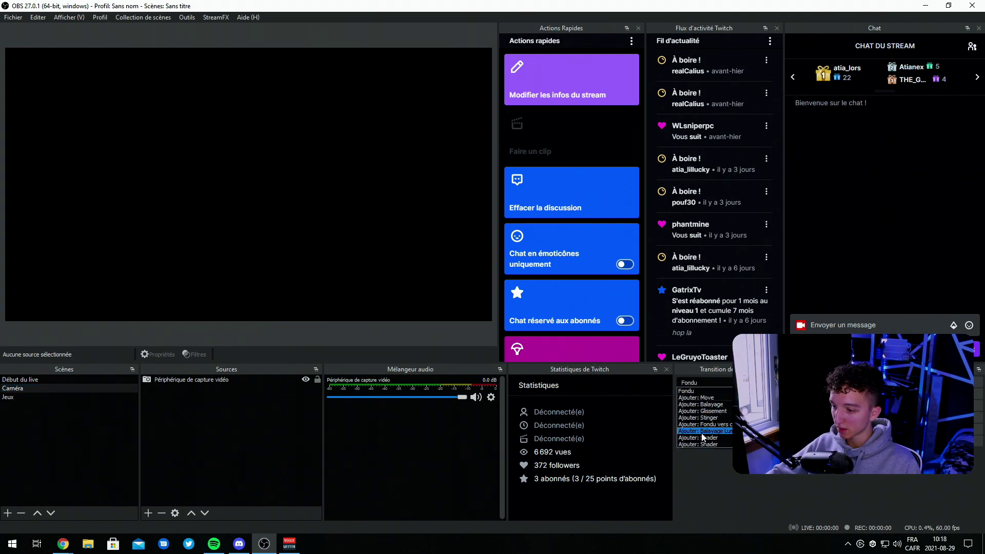
{"action": "left_click", "coordinate": [705, 430]}
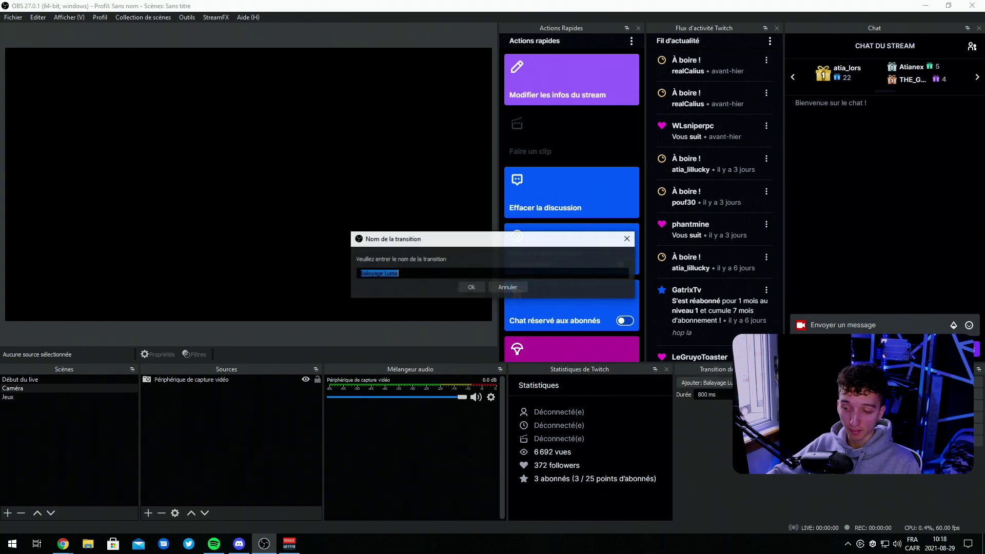
{"action": "key", "text": "Return"}
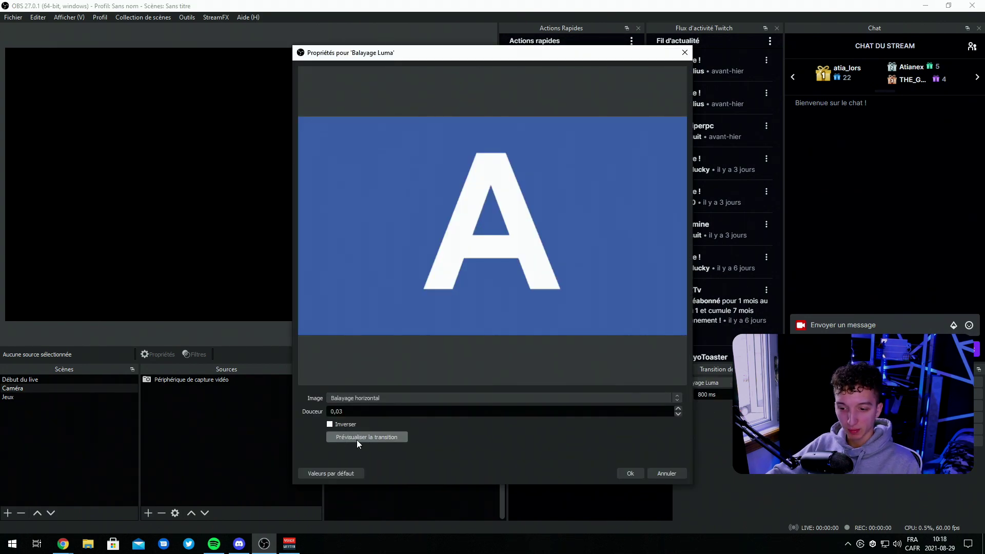
{"action": "left_click", "coordinate": [371, 438]}
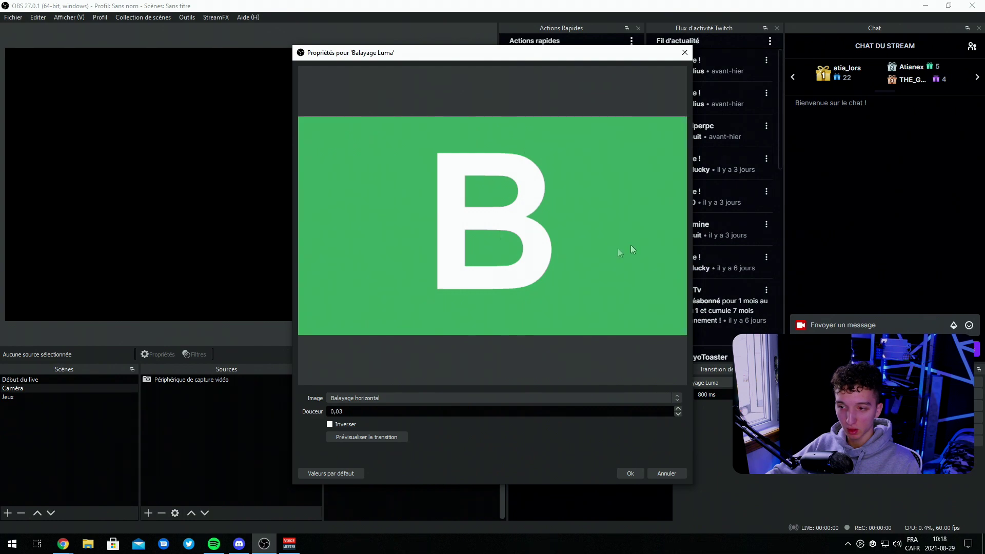
Step: Try the Carré image for the Balayage Luma transition and preview the effect
{"action": "left_click", "coordinate": [364, 398]}
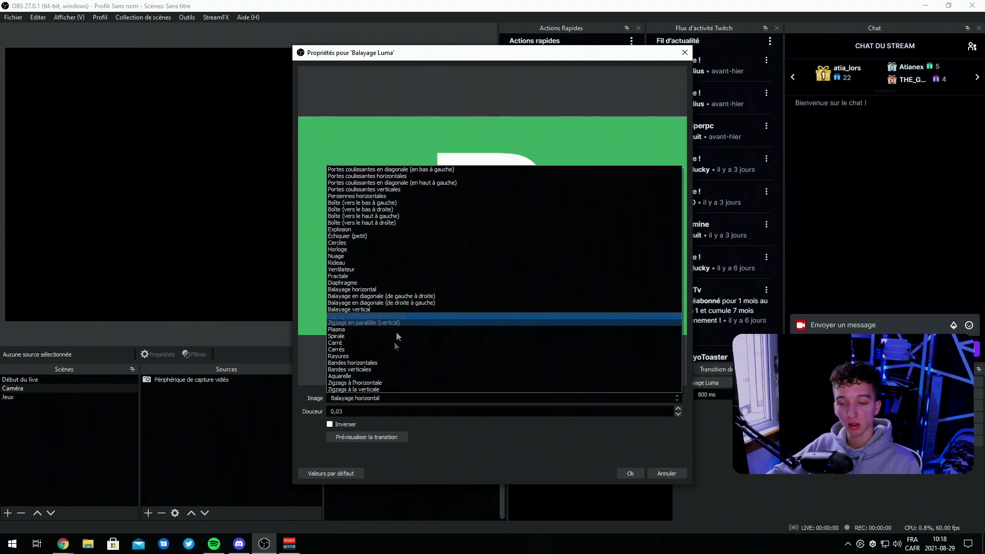
{"action": "left_click", "coordinate": [348, 342]}
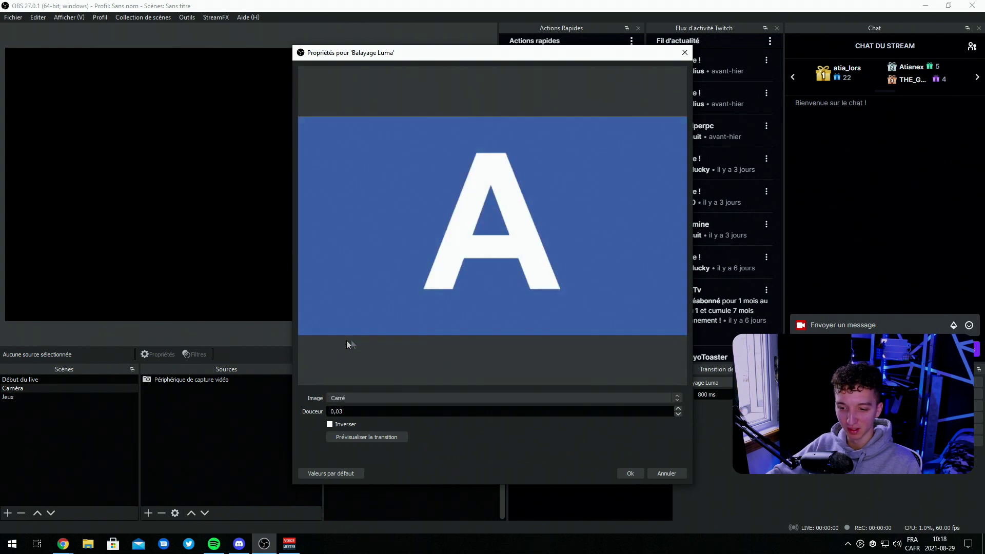
{"action": "left_click", "coordinate": [378, 437]}
Step: Set the Balayage Luma image to Boîte (vers le bas à gauche), and test the transition by switching to the Début du live scene
{"action": "left_click", "coordinate": [379, 398]}
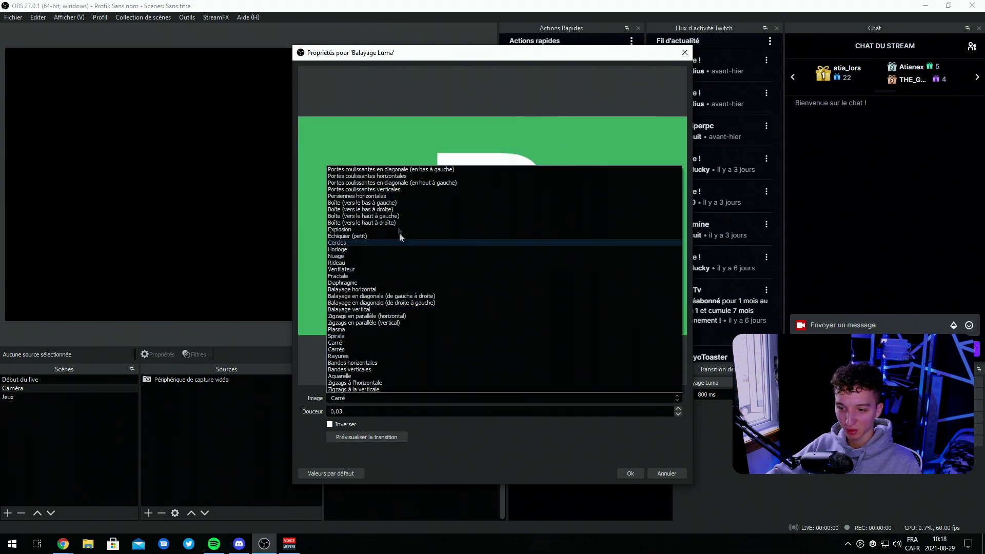
{"action": "left_click", "coordinate": [345, 371]}
{"action": "left_click", "coordinate": [358, 438]}
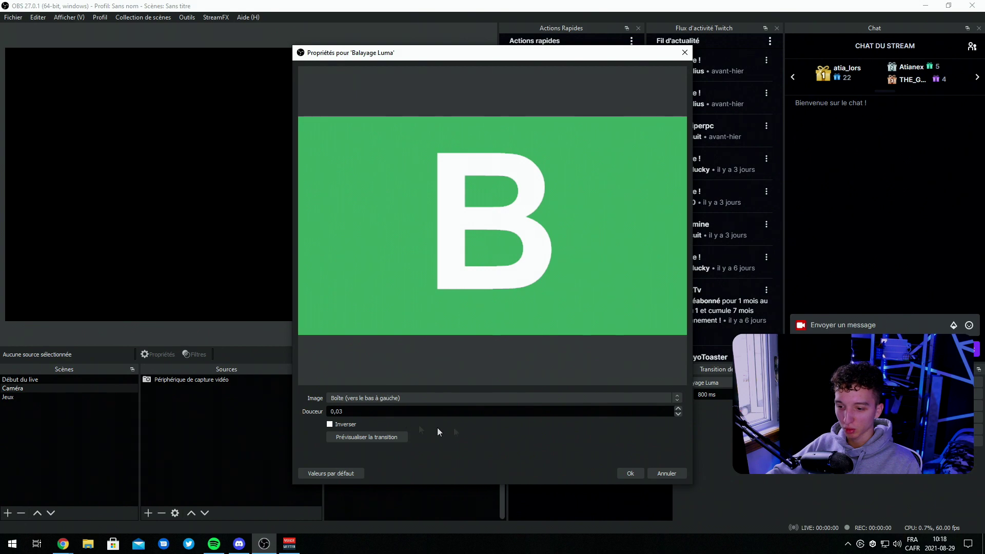
{"action": "left_click", "coordinate": [631, 473]}
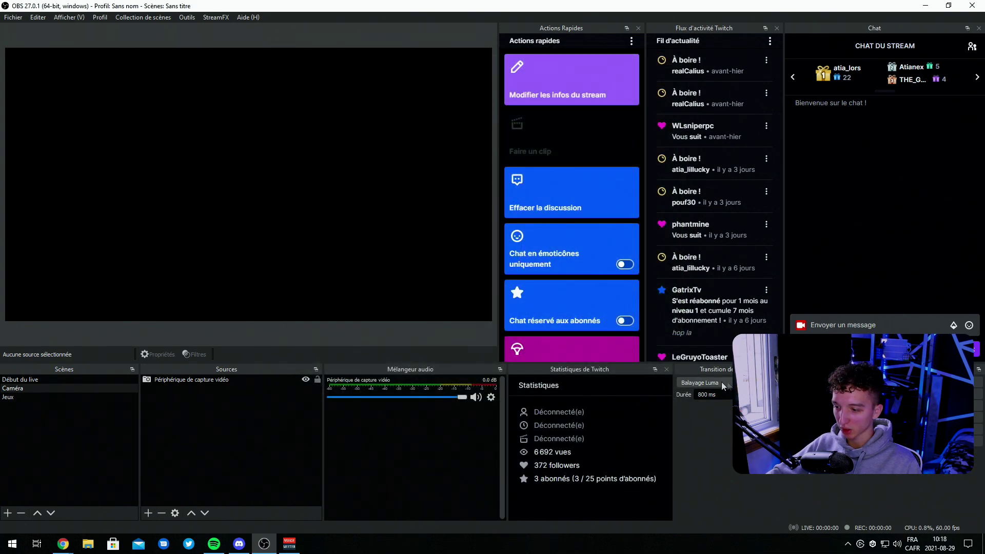
{"action": "left_click", "coordinate": [20, 378]}
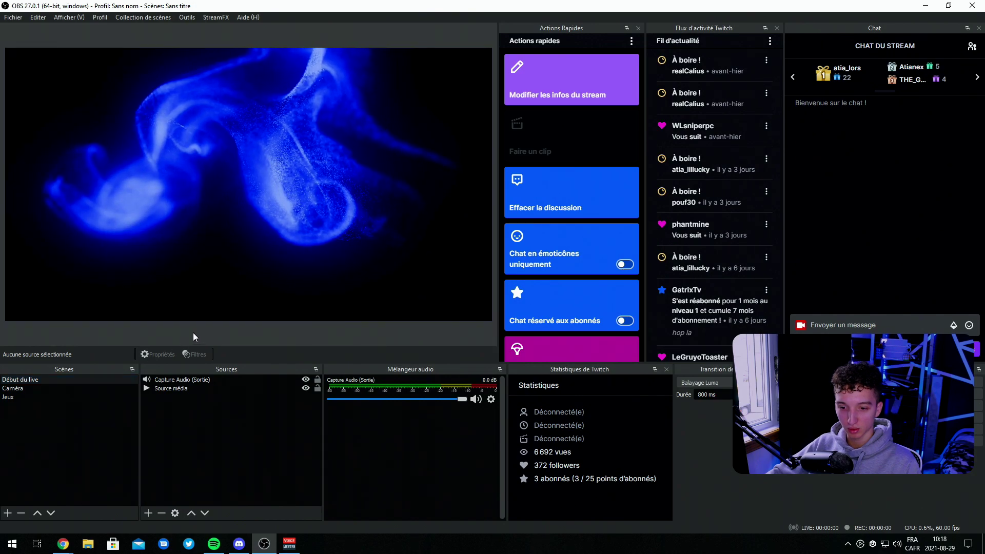